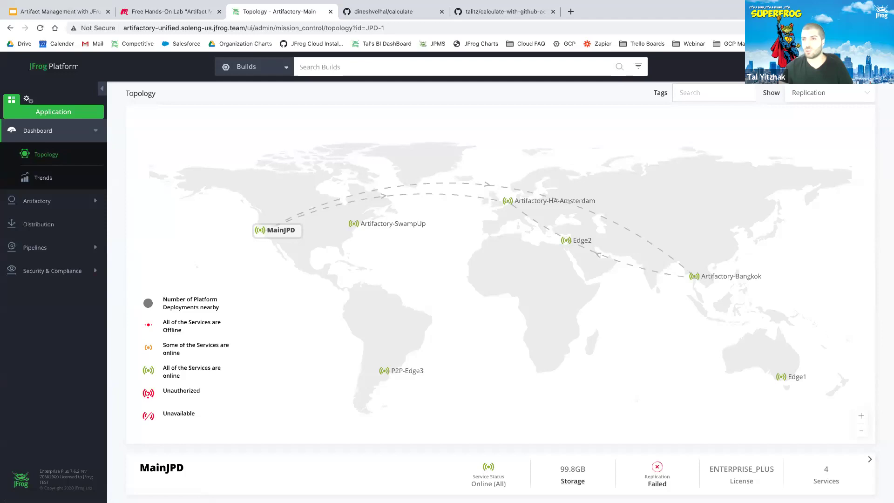
Use Quick Setup to create the default repositories for the CocoaPods and Conda package types.
left_click(866, 67)
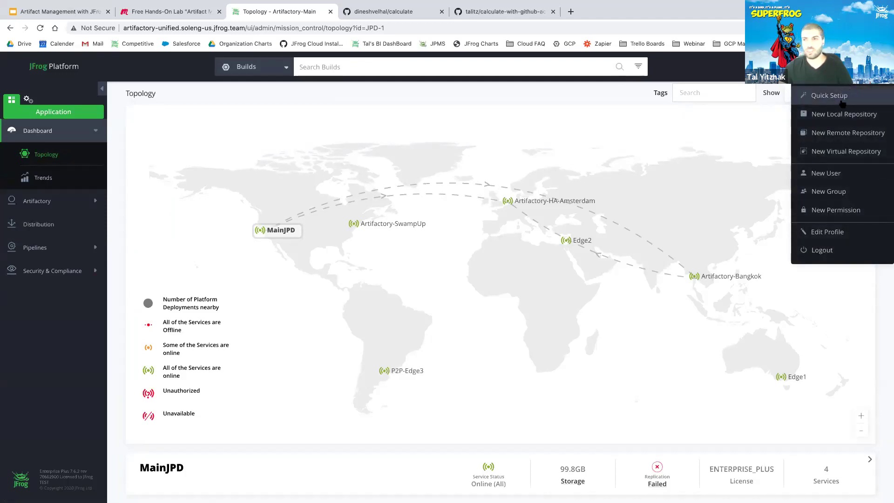
left_click(837, 95)
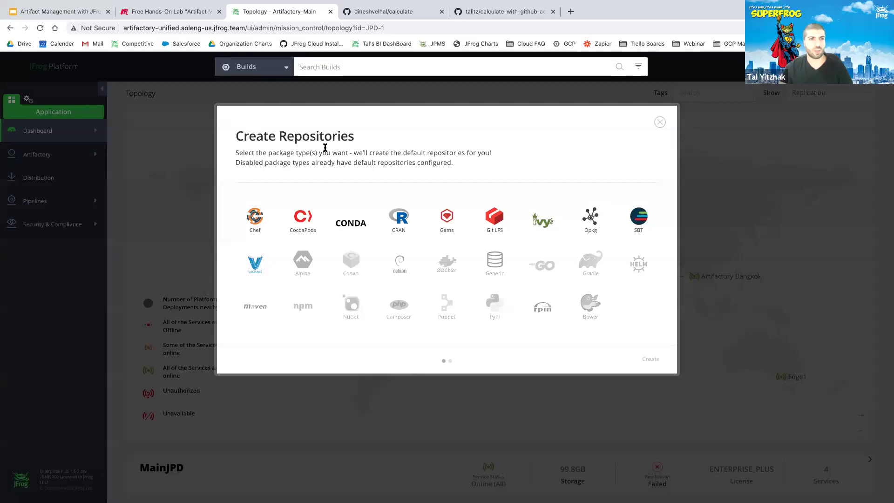
left_click_drag(230, 137, 391, 154)
left_click(391, 154)
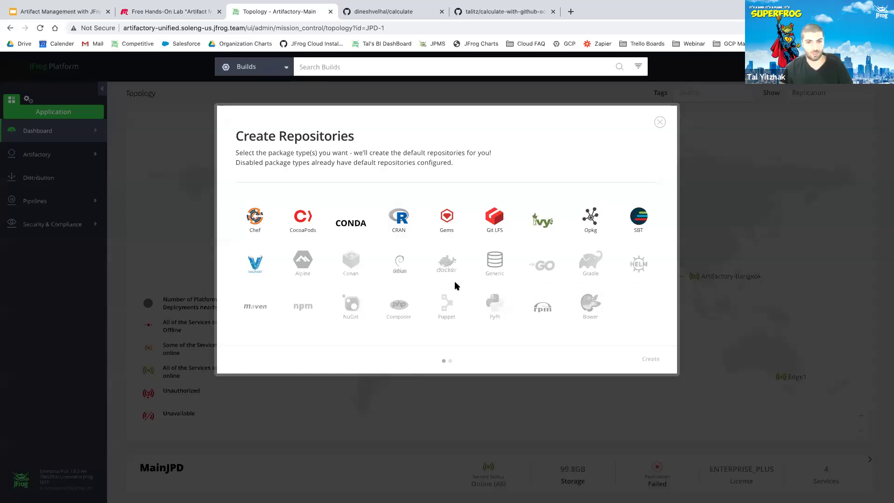
left_click(301, 219)
left_click(355, 214)
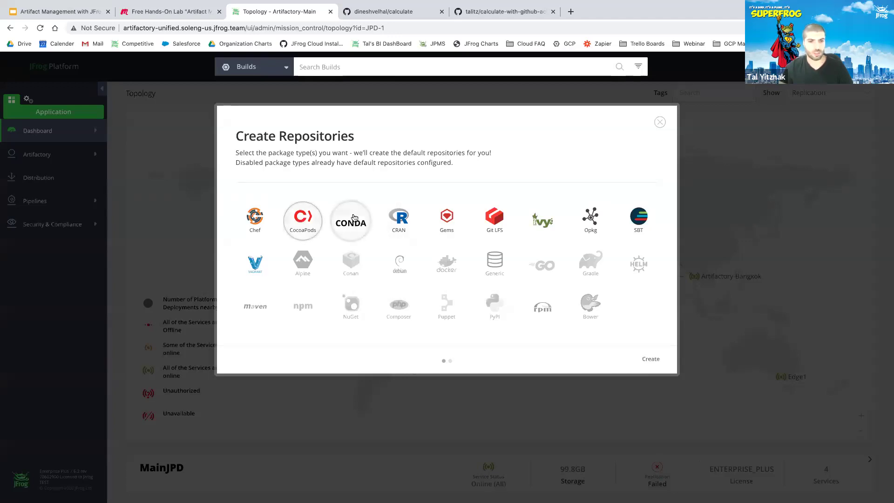
left_click(656, 359)
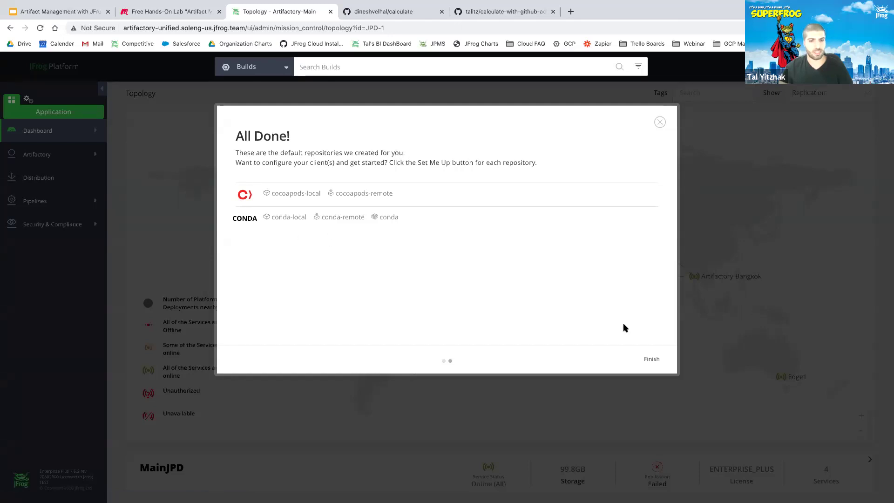
left_click(647, 359)
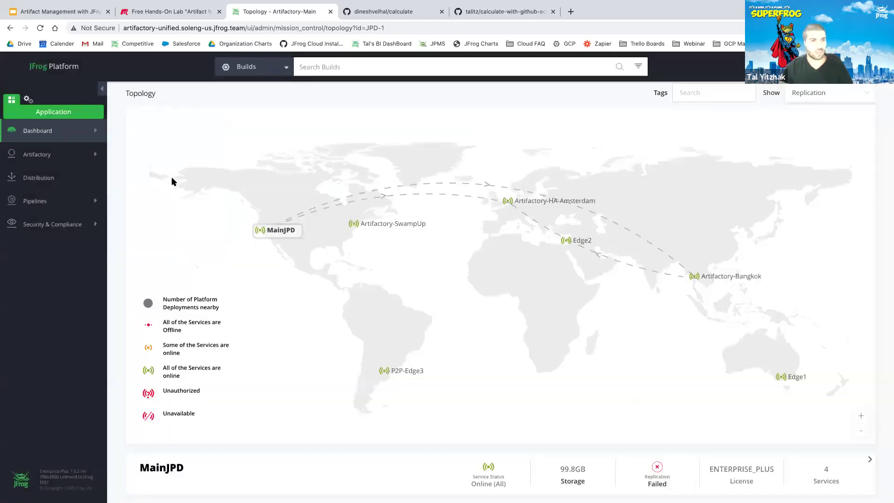
Browse the Artifactory artifacts, expand the libs-release Maven repository and view its general information.
left_click(51, 157)
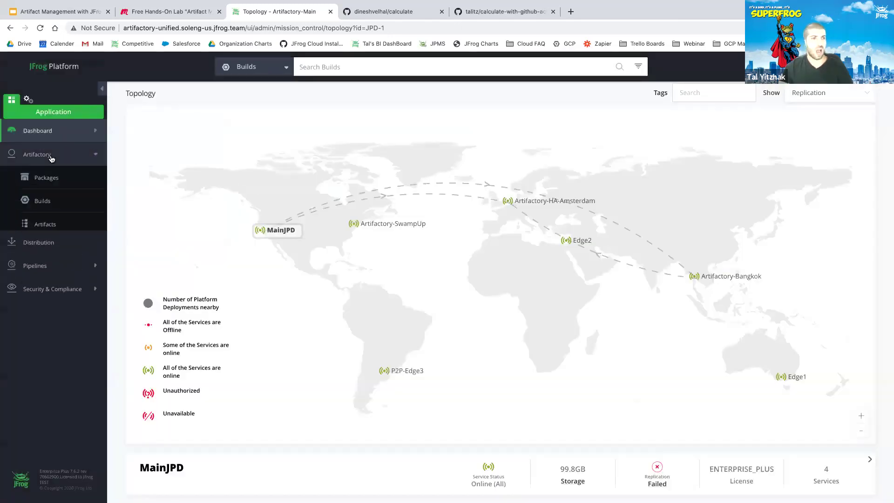
left_click(43, 220)
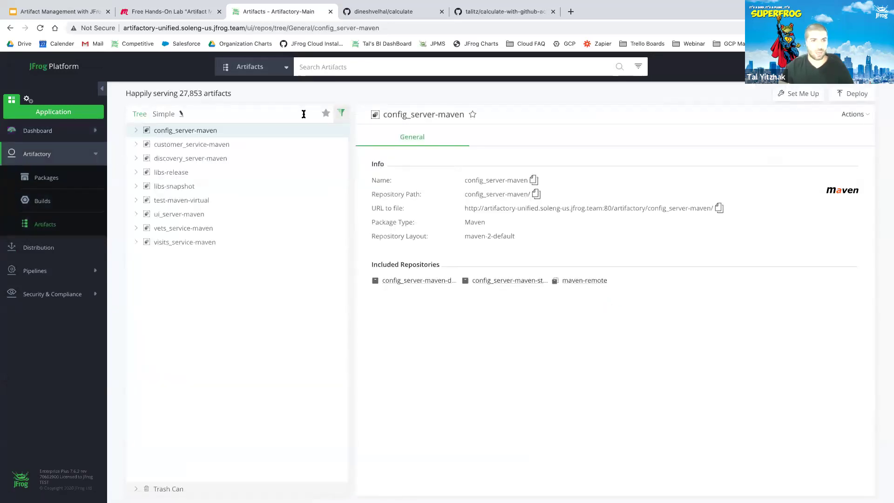
left_click(340, 113)
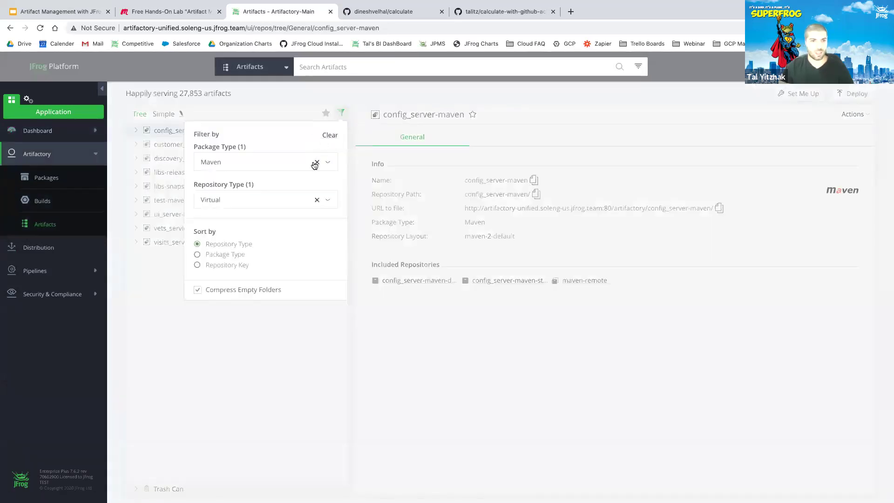
left_click(165, 241)
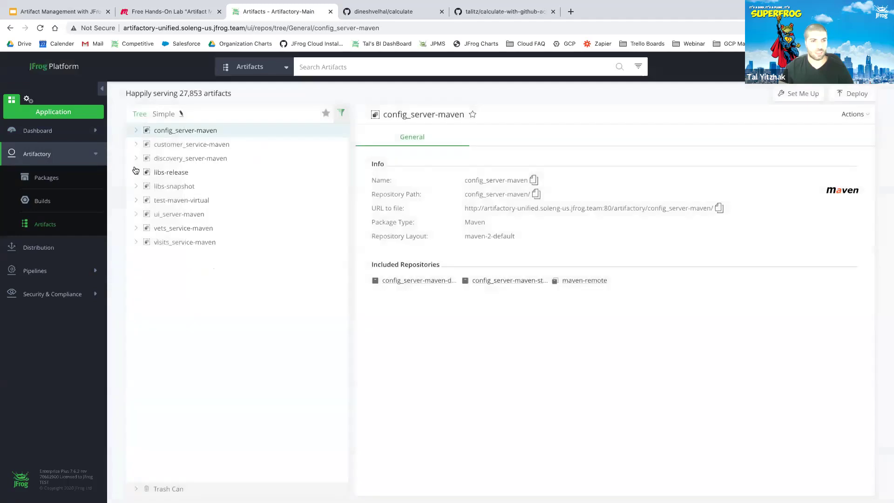
left_click(136, 171)
left_click(176, 183)
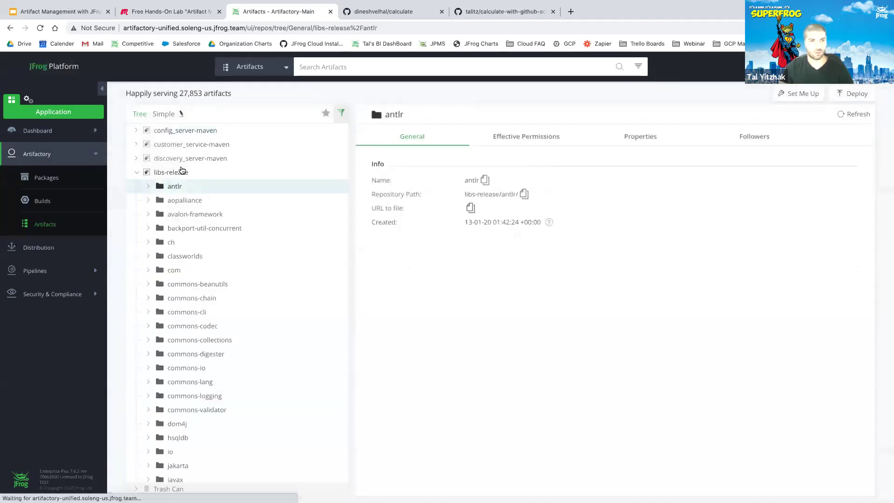
left_click(182, 172)
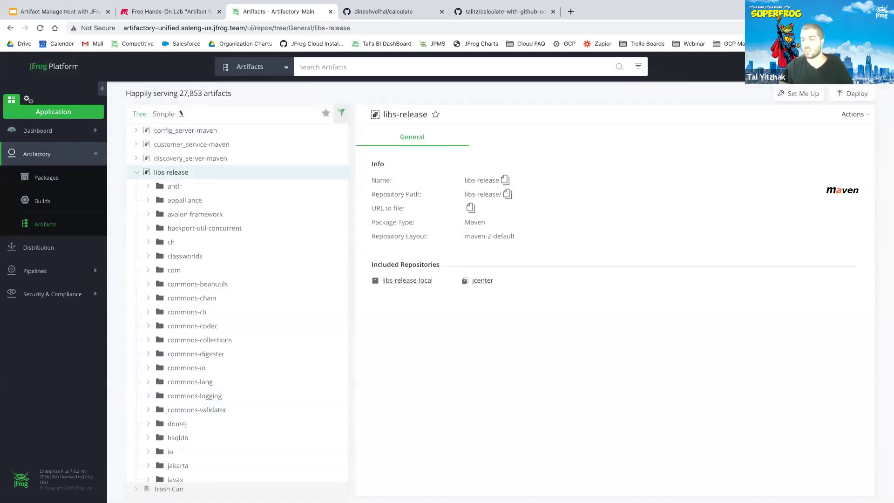
left_click(839, 67)
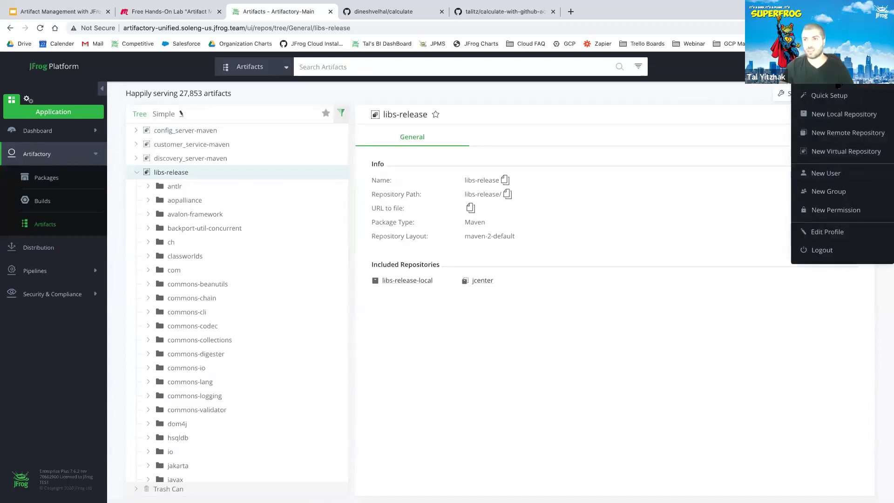
left_click(813, 98)
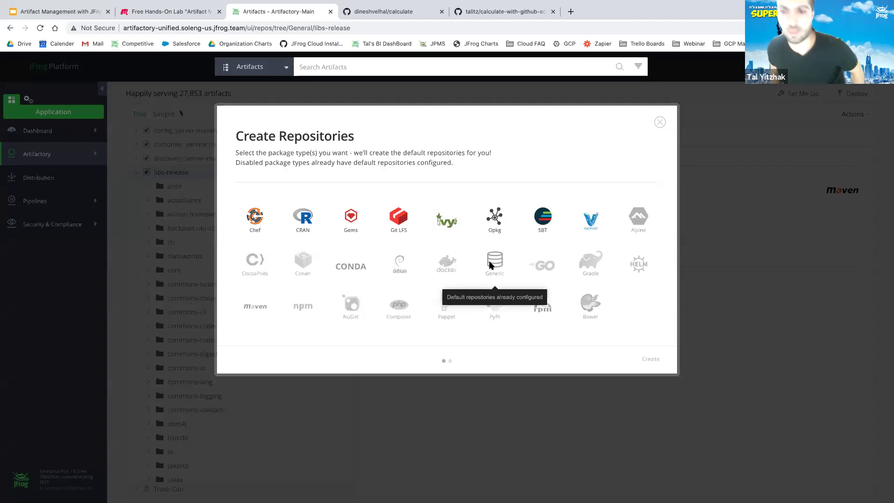
left_click(659, 122)
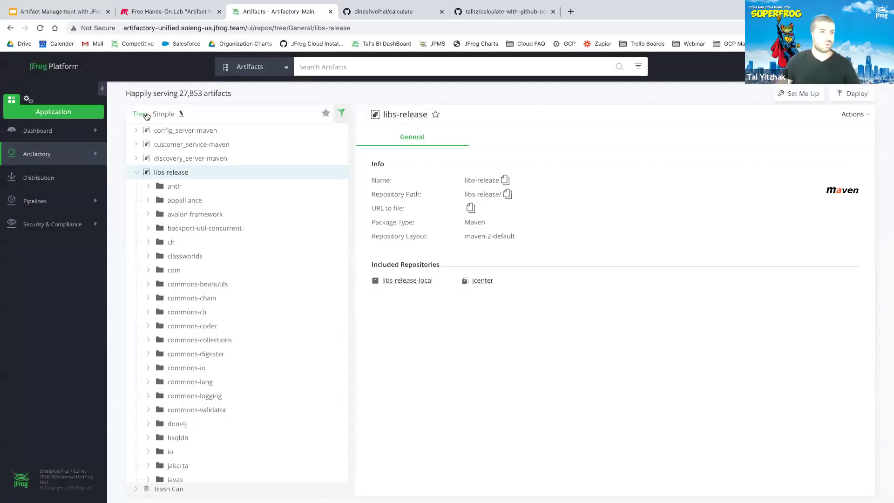
Search the Artifactory packages for "docker".
left_click(39, 154)
left_click(40, 179)
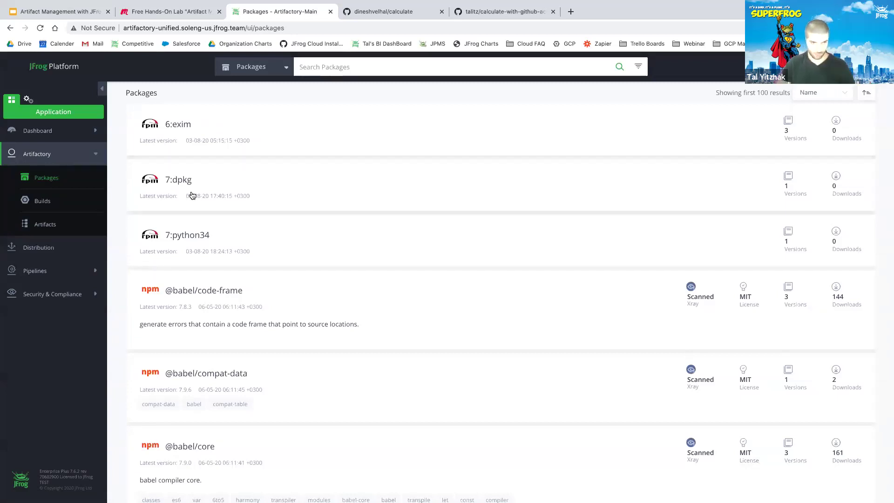
left_click(379, 65)
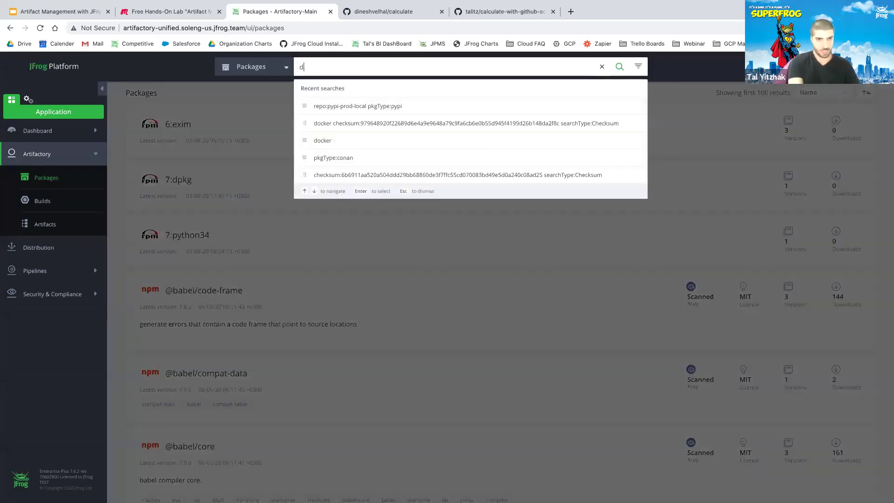
type("docker")
key("Return")
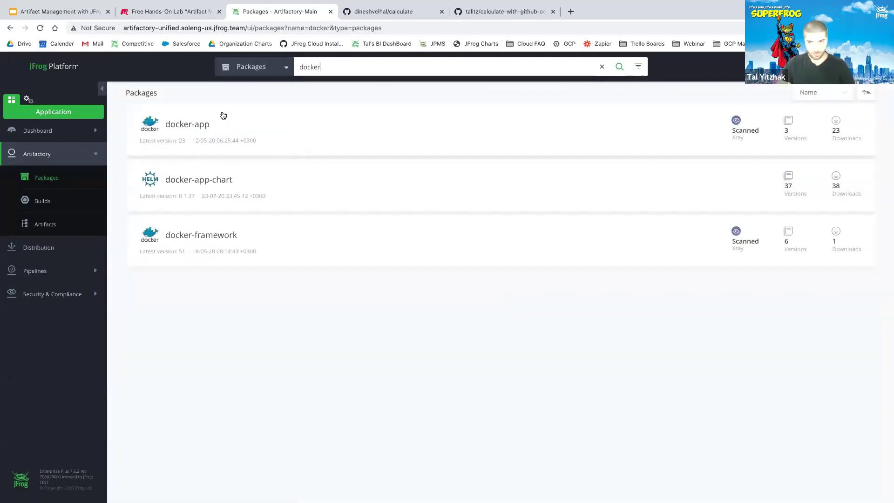
Open version 23 of the docker-app package and show its Docker layers.
left_click(180, 124)
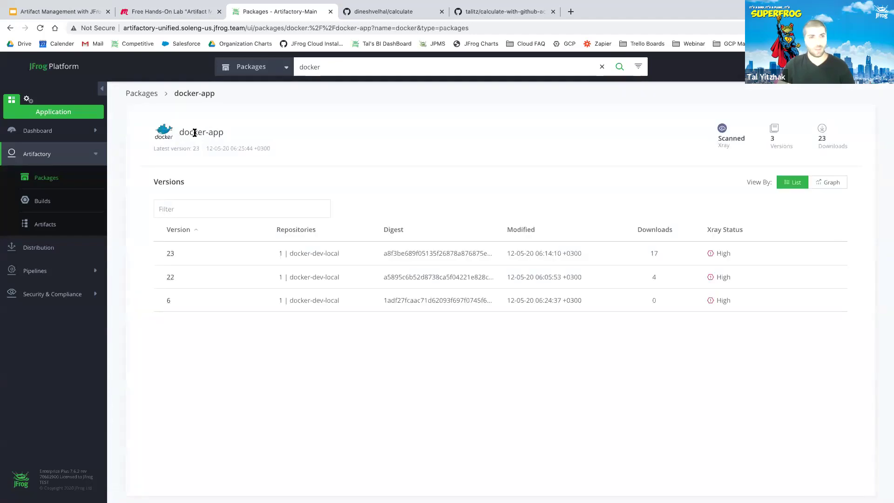
left_click(170, 254)
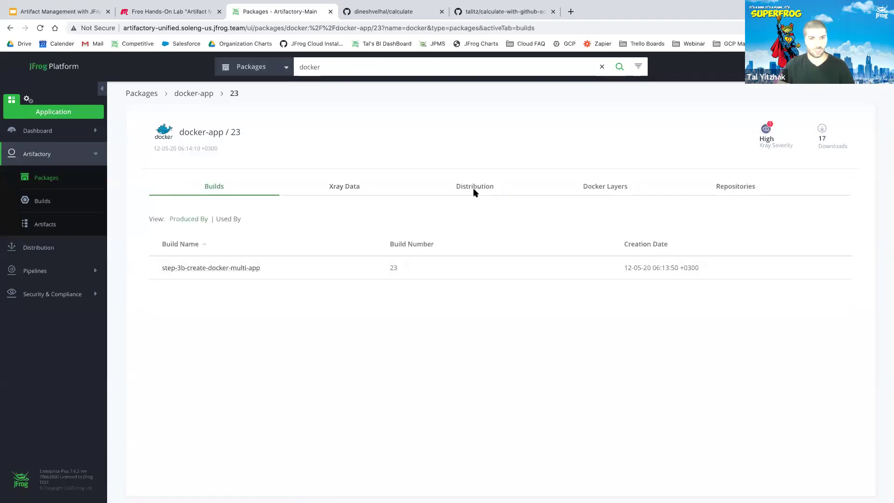
left_click(597, 188)
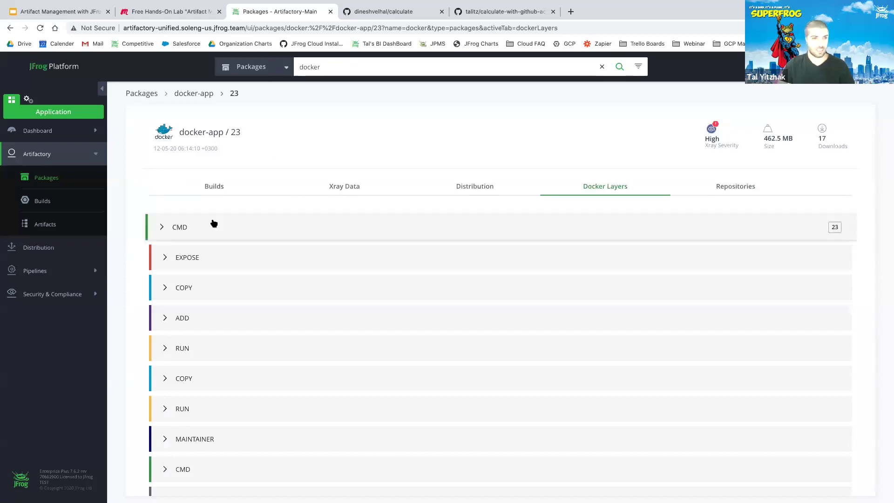
Expand the first CMD, EXPOSE, COPY, ADD and RUN layers of docker-app version 23 to examine their commands and sizes.
left_click(190, 229)
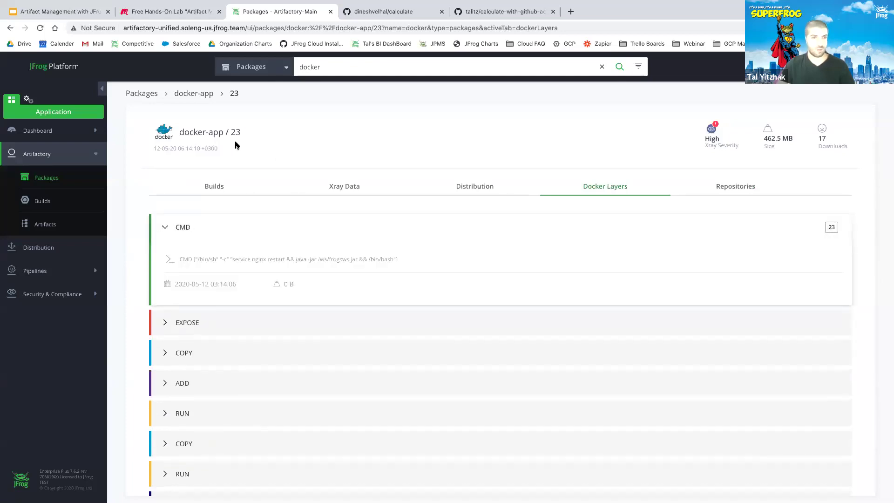
left_click(197, 321)
left_click(192, 417)
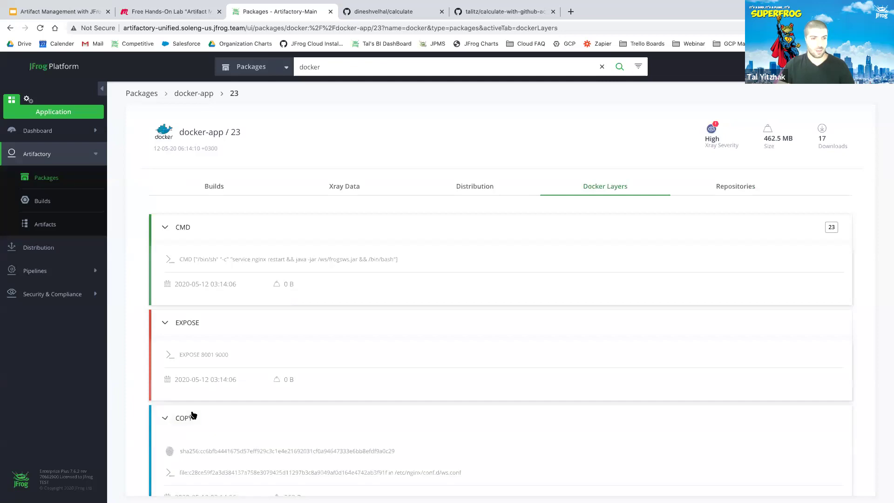
scroll(194, 415, "down", 2)
scroll(200, 307, "down", 3)
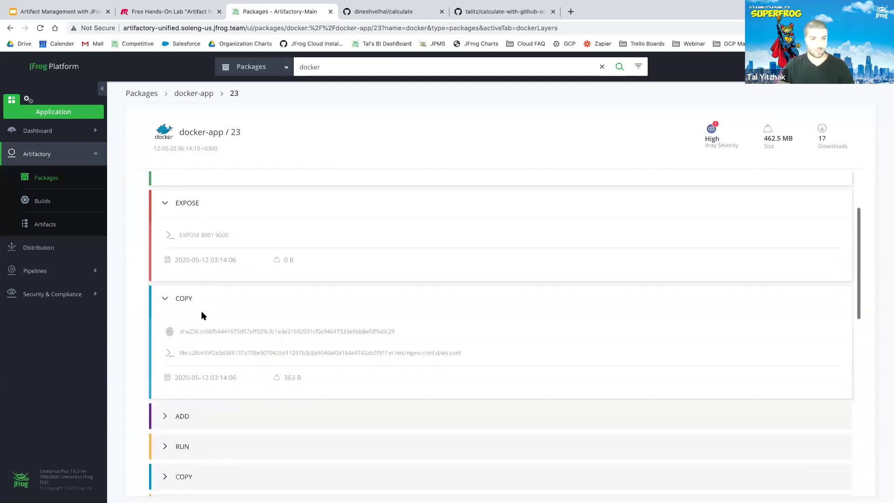
left_click(182, 344)
scroll(181, 398, "down", 2)
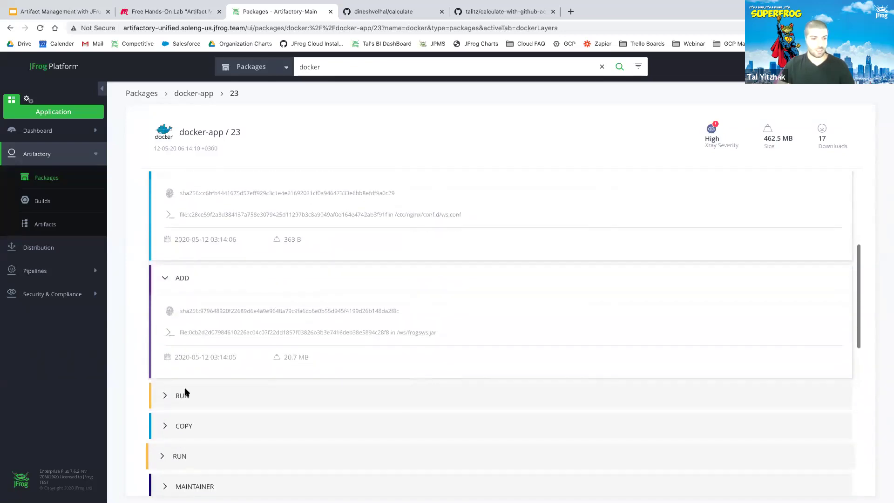
left_click(181, 397)
scroll(208, 439, "down", 2)
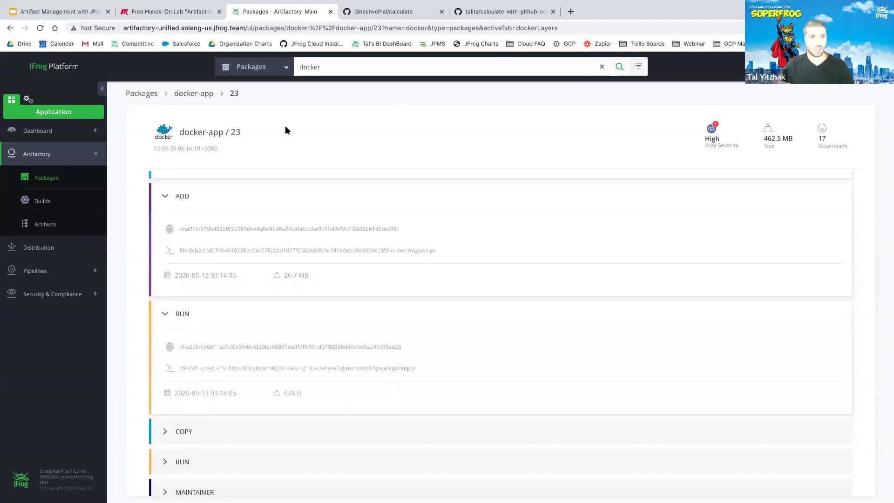
Replace the docker package search with a filtered search for type Maven, and open the angularjs package.
left_click(44, 177)
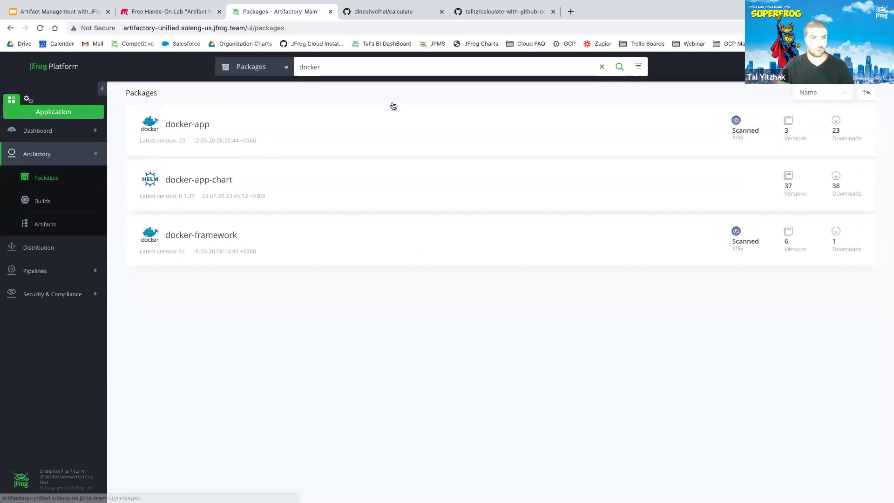
double_click(387, 70)
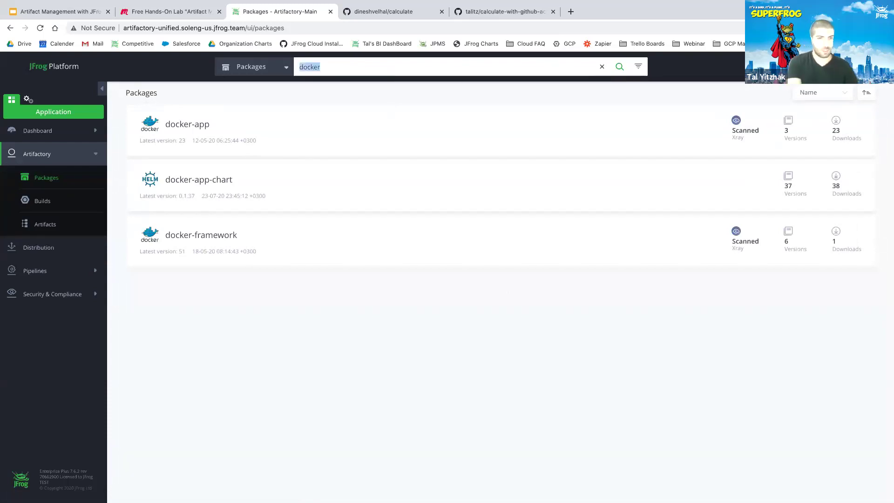
key("BackSpace")
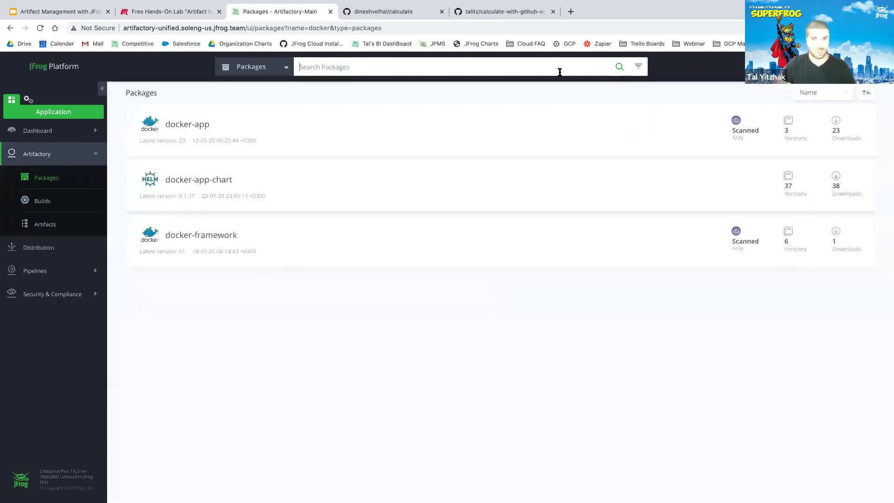
left_click(638, 67)
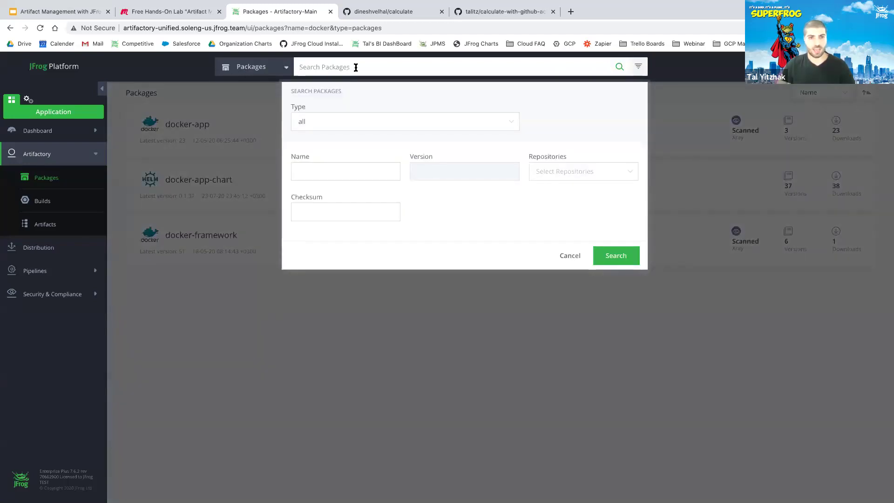
left_click(495, 125)
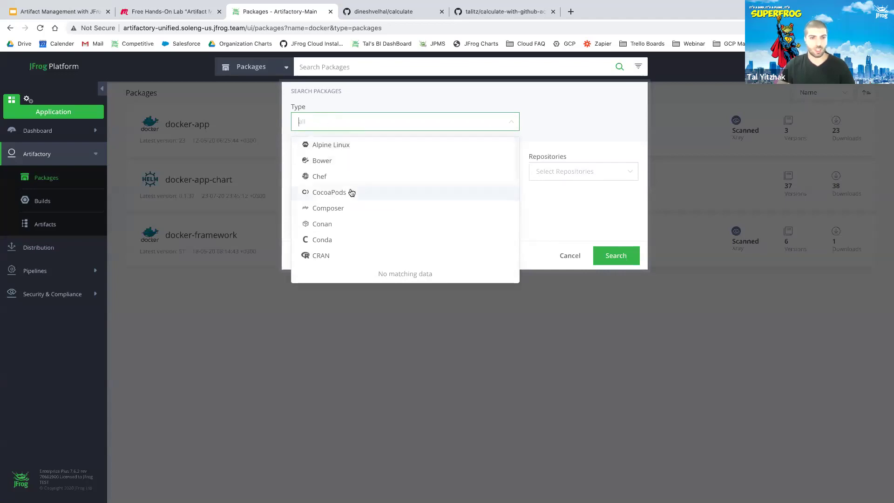
scroll(345, 222, "down", 1)
scroll(347, 221, "down", 3)
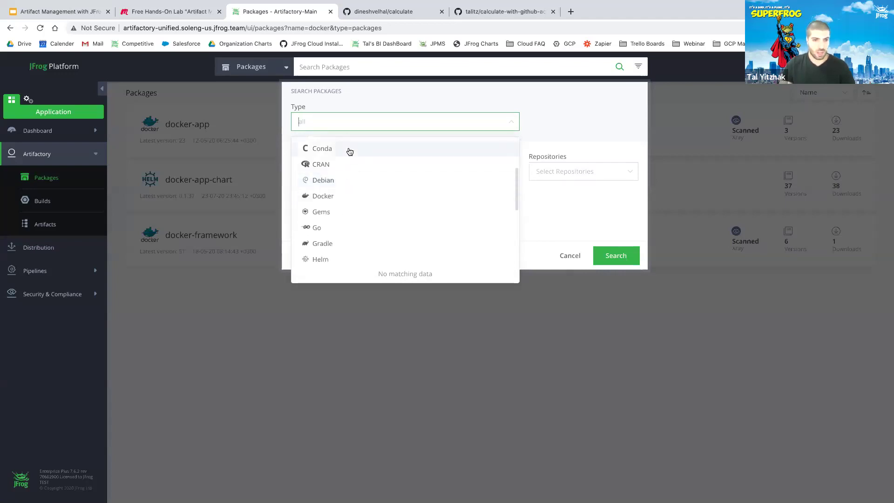
type("Mav")
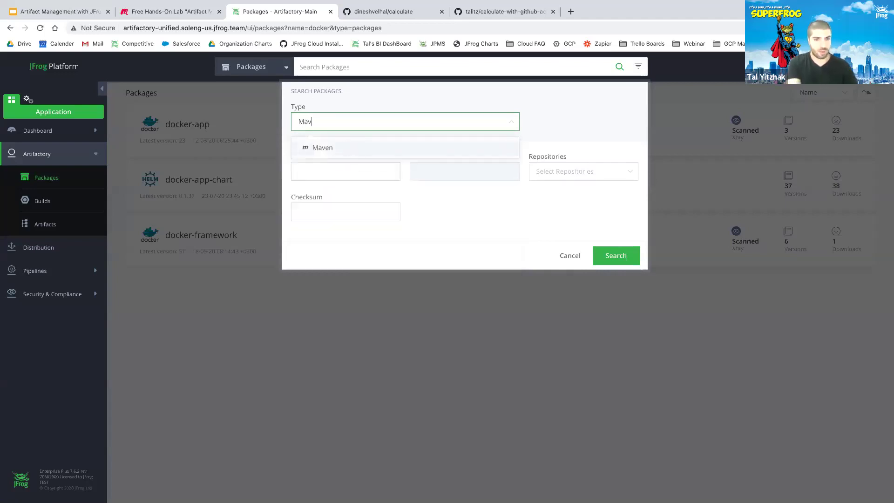
left_click(344, 147)
left_click(621, 256)
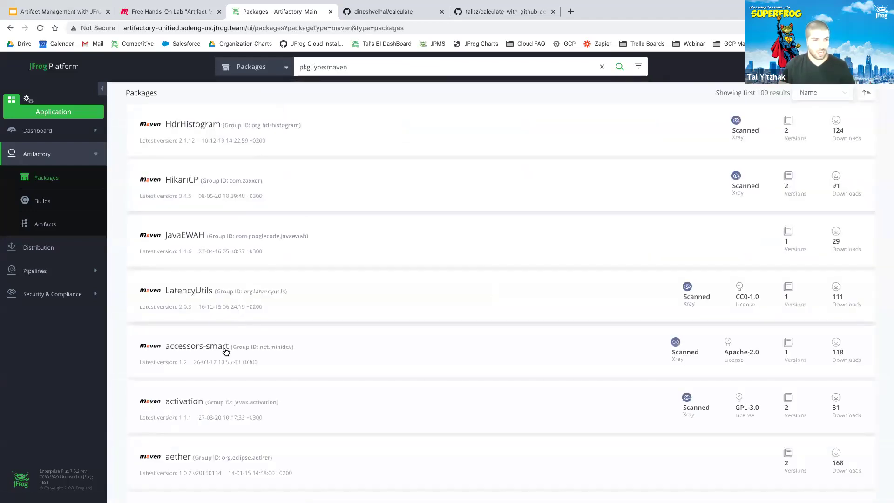
scroll(225, 352, "down", 8)
left_click(238, 297)
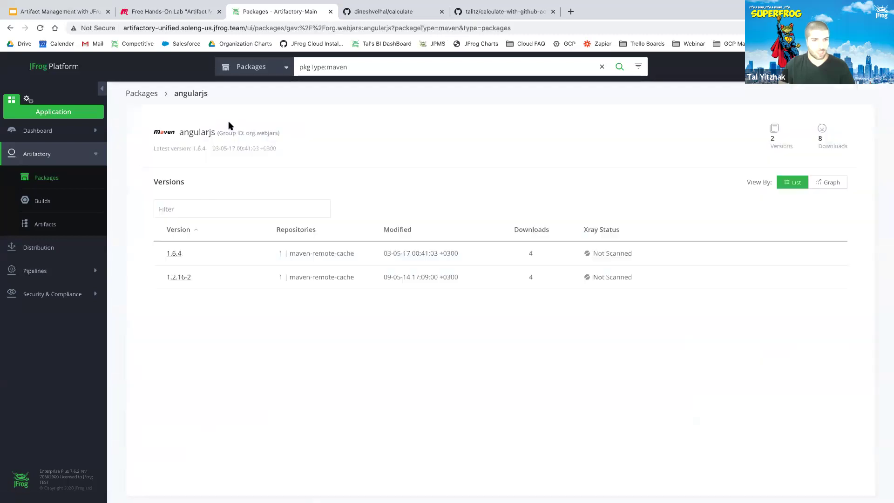
Open version 1.6.4 of the angularjs package, show the repositories that hold it, and return to the package list.
left_click(175, 254)
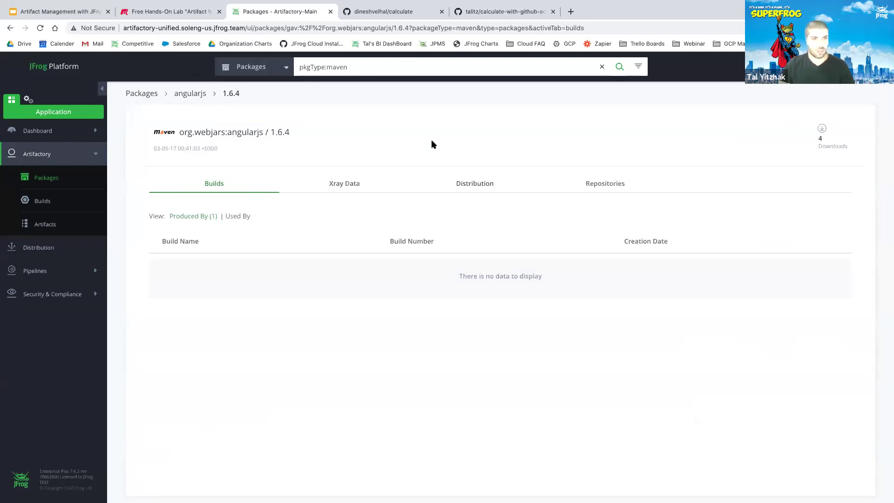
left_click(631, 193)
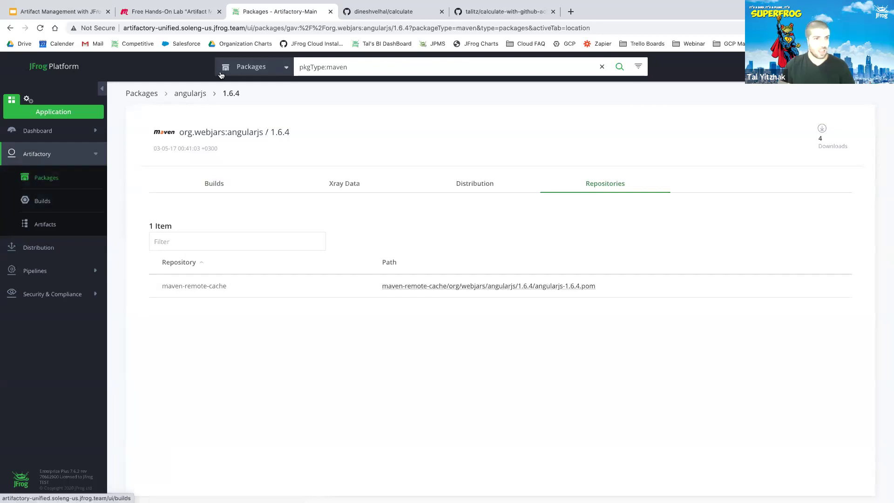
left_click(190, 94)
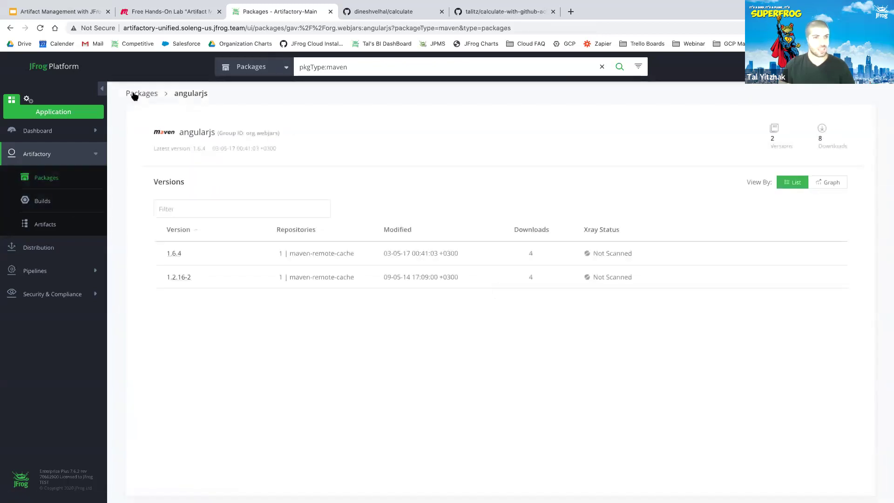
left_click(140, 93)
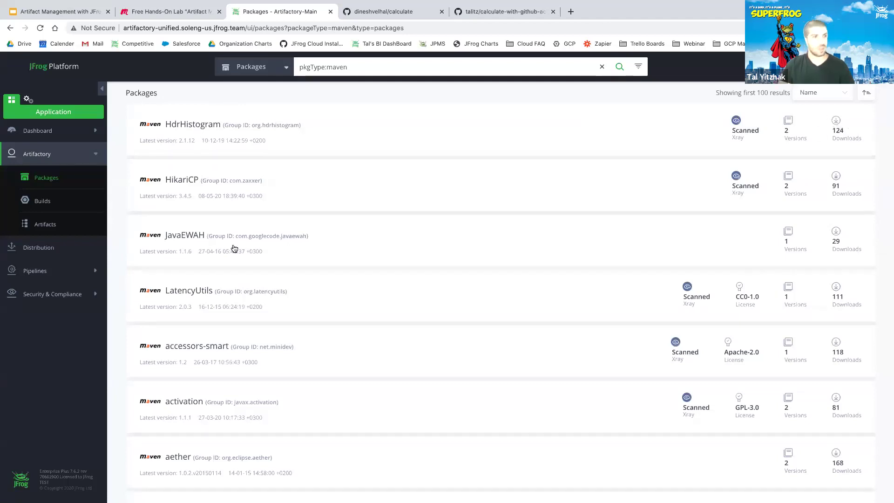
Open the artifact repository browser and clear the Virtual repository type filter from the tree.
left_click(43, 223)
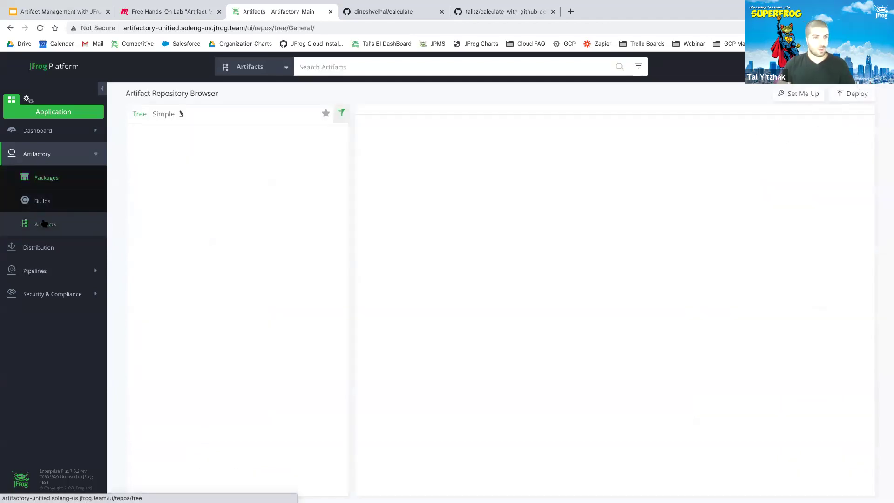
left_click(343, 113)
left_click(317, 162)
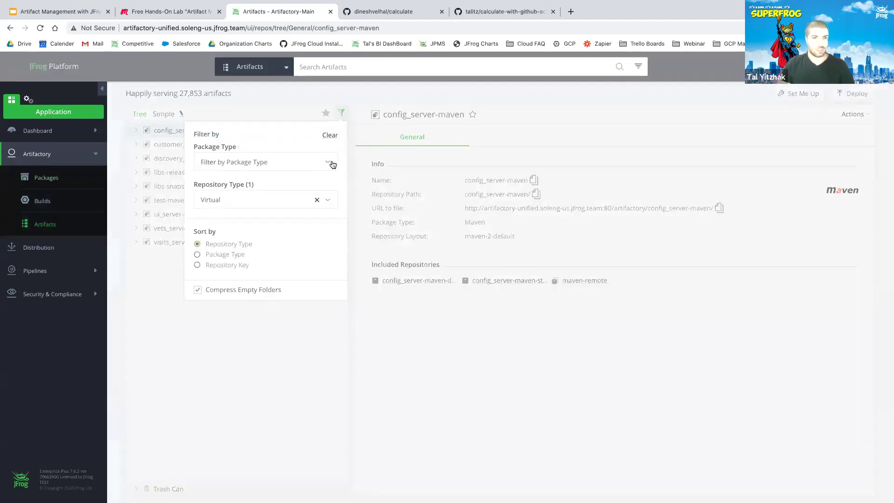
left_click(317, 201)
left_click(308, 334)
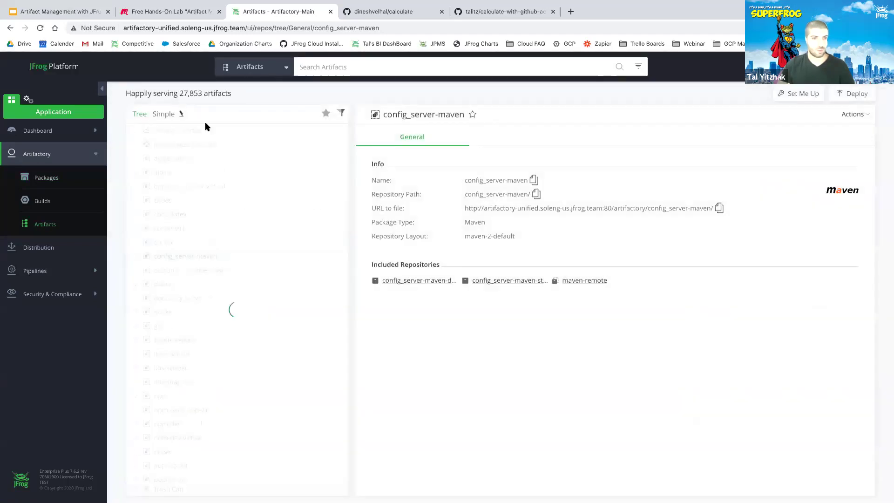
Open HelloFrog.1.0.0.nupkg in the nuget-local repository and examine its general details and NuPkg Info.
scroll(182, 186, "down", 10)
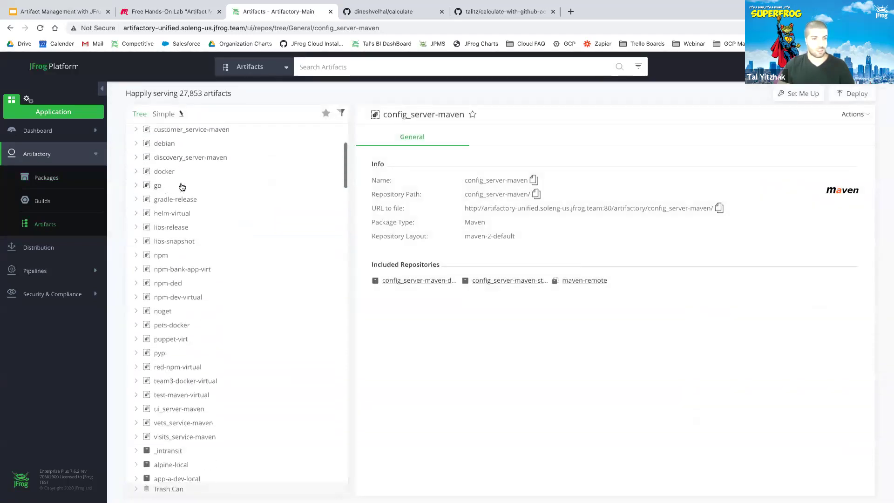
scroll(182, 186, "down", 8)
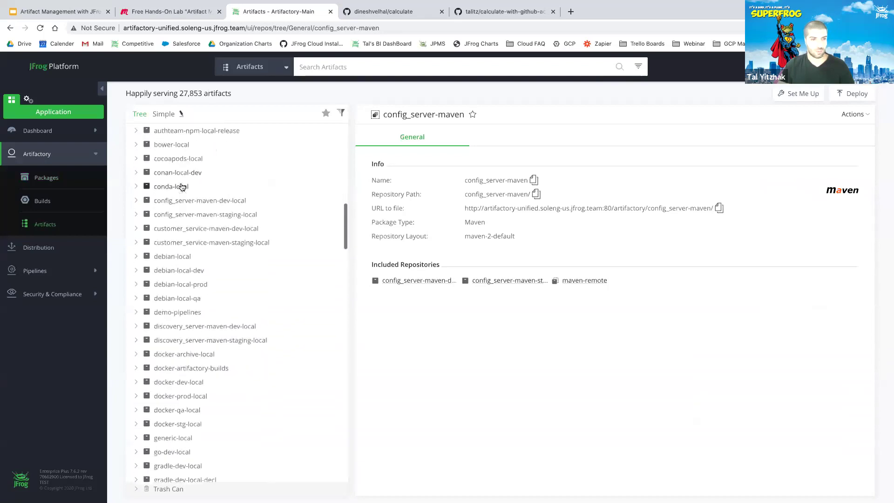
left_click(135, 158)
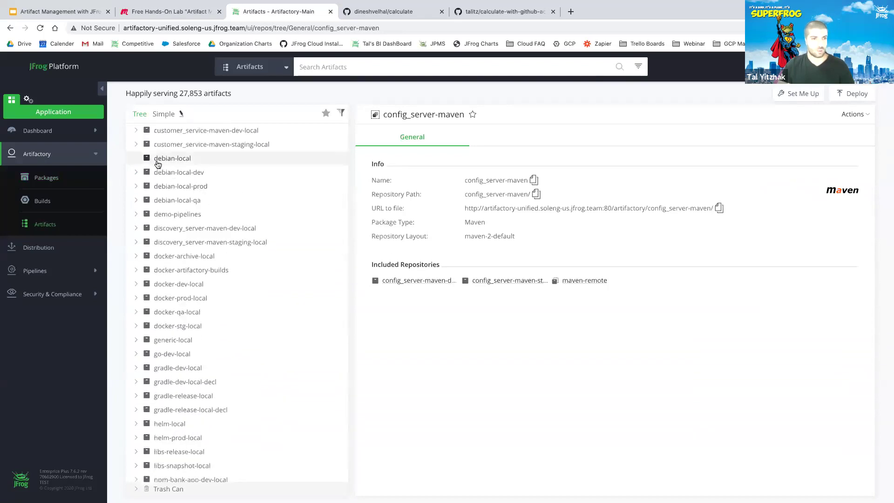
scroll(137, 302, "down", 6)
left_click(136, 336)
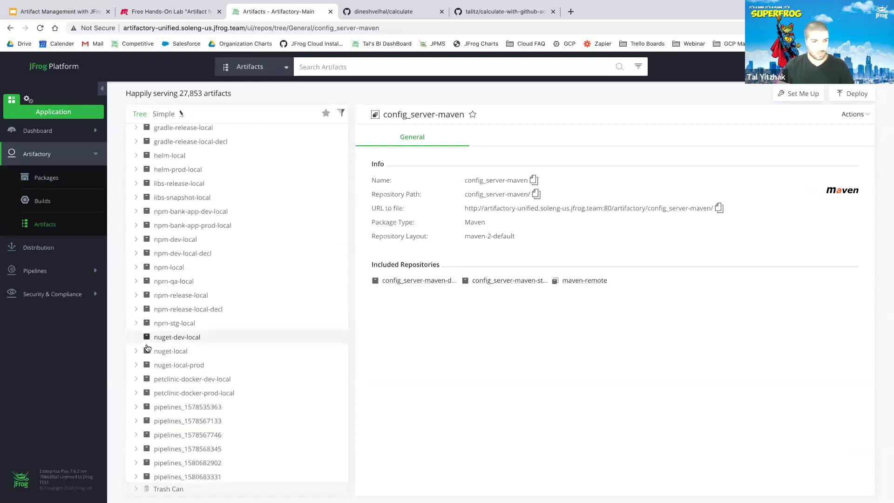
left_click(136, 351)
left_click(174, 364)
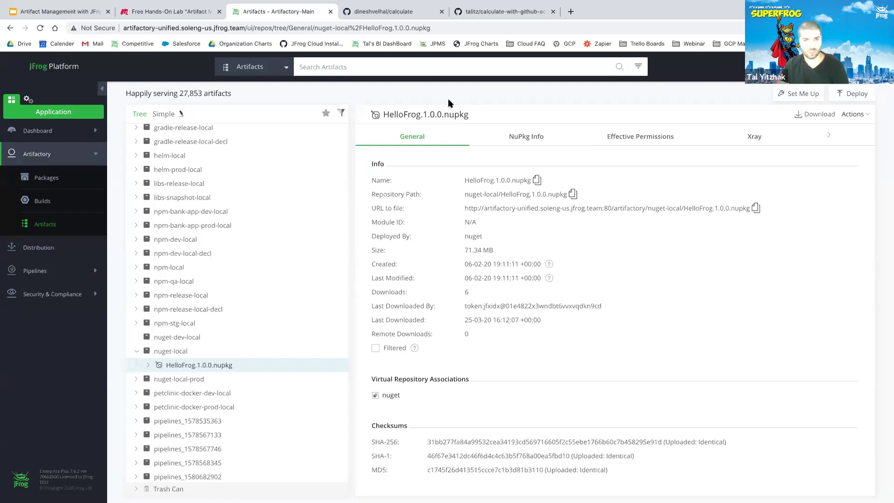
left_click(523, 136)
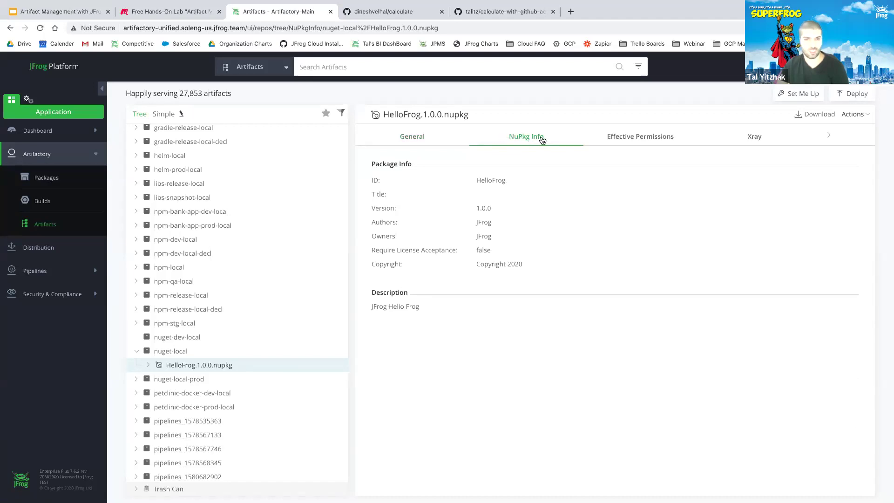
left_click_drag(369, 179, 546, 283)
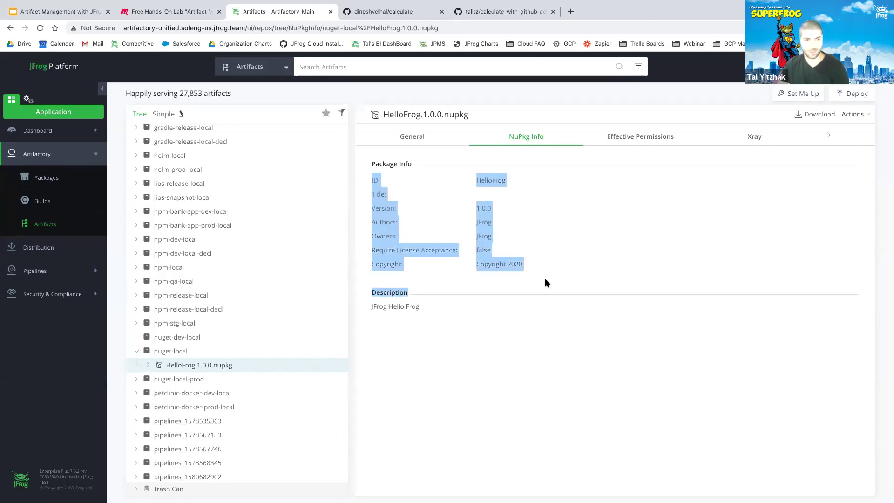
Open the Artifactory builds list and look through the build names, last build IDs and build times.
left_click(44, 206)
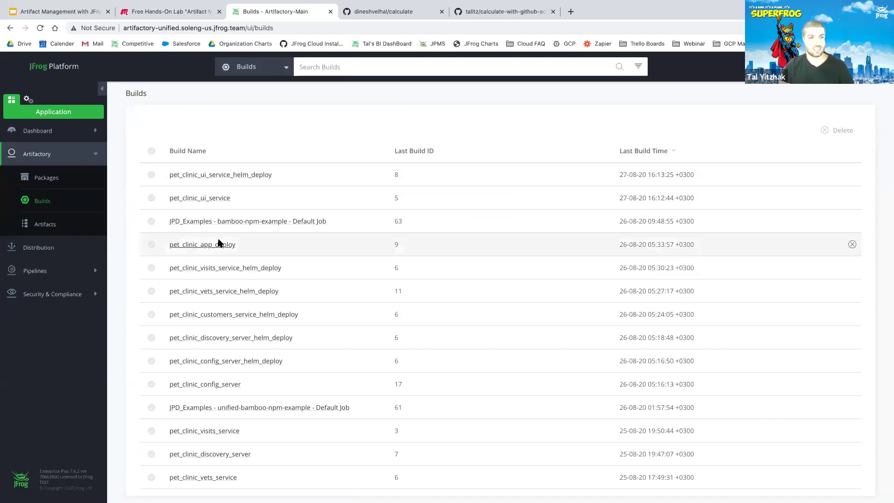
scroll(218, 242, "down", 5)
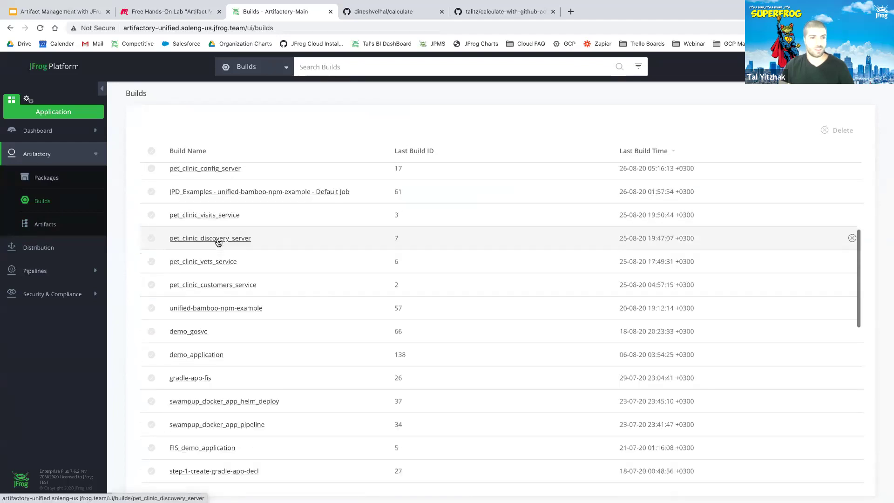
scroll(208, 200, "up", 4)
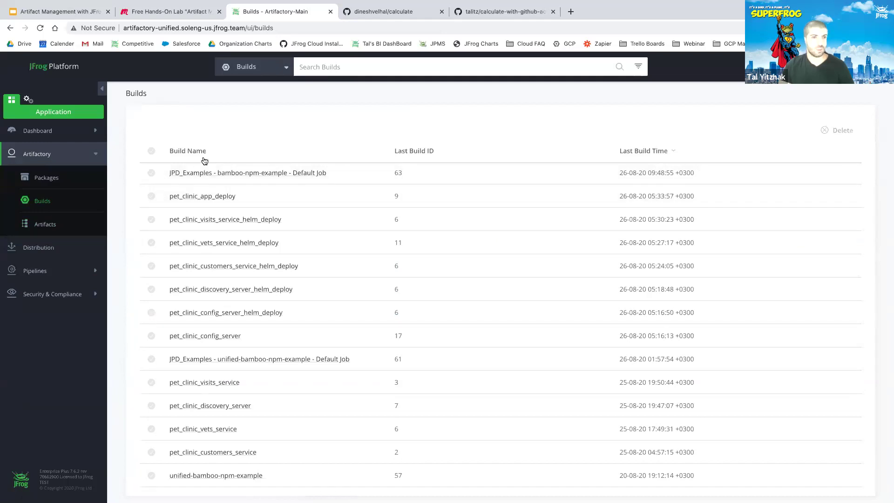
left_click(246, 203)
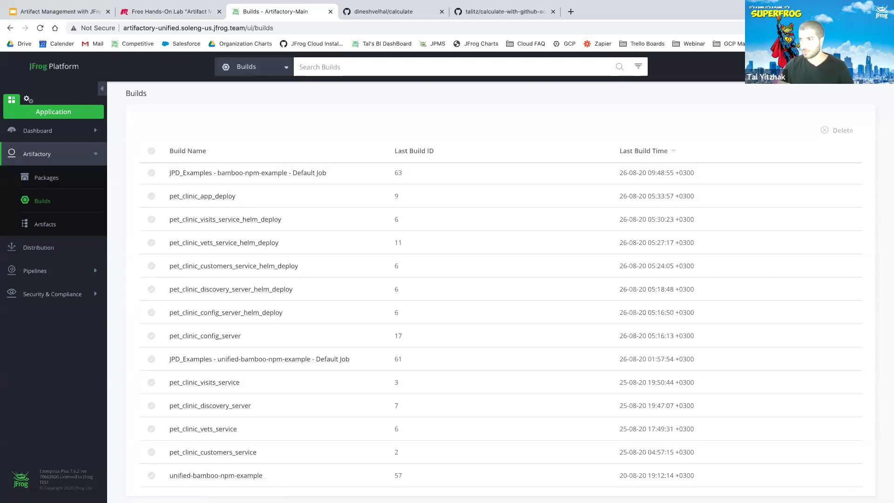
Switch to the administration view, list the local repositories, and open app-java-dev-local for editing.
left_click(28, 99)
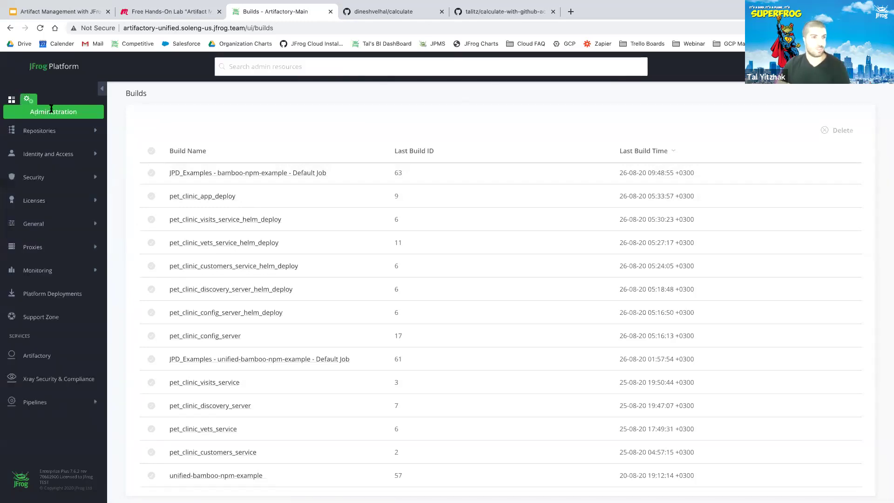
left_click(48, 135)
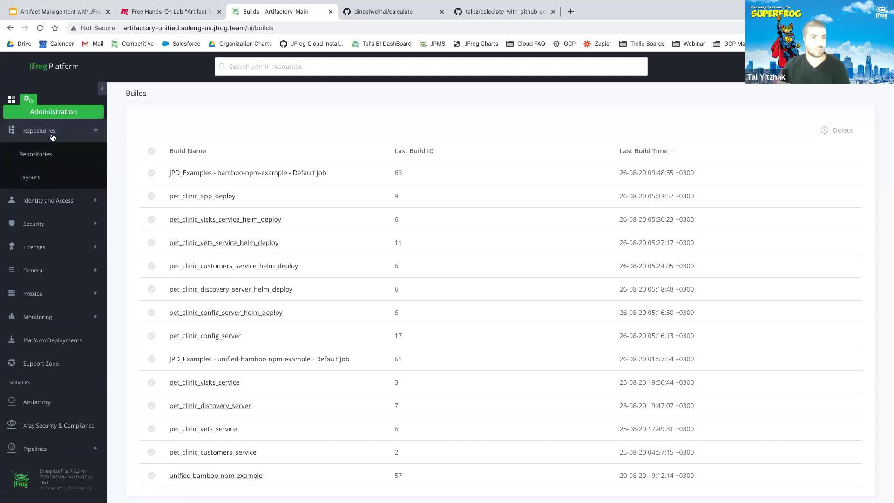
left_click(45, 157)
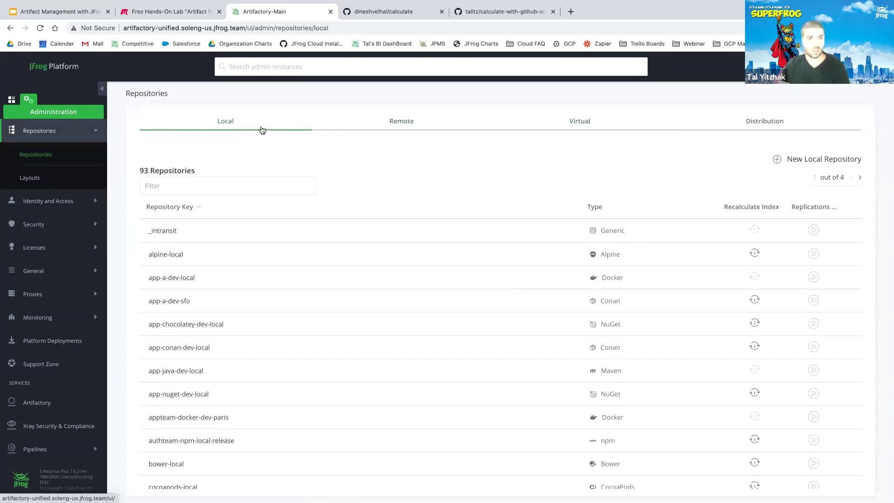
scroll(202, 219, "down", 2)
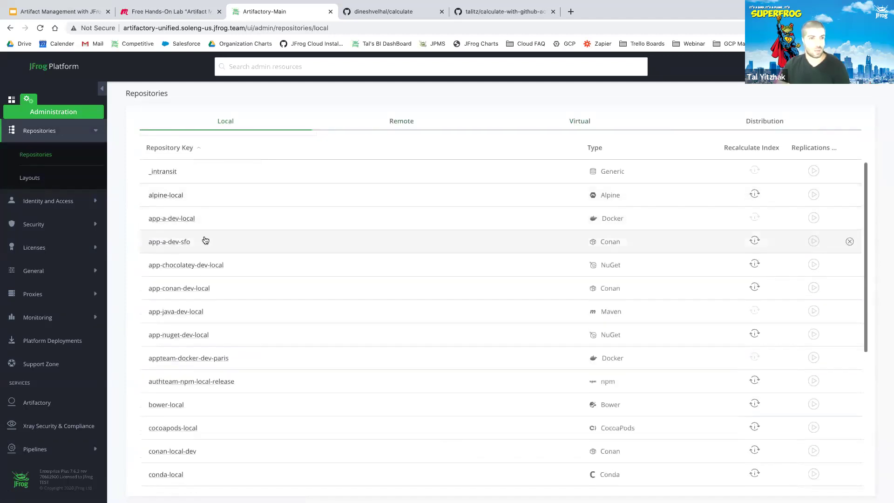
left_click(182, 312)
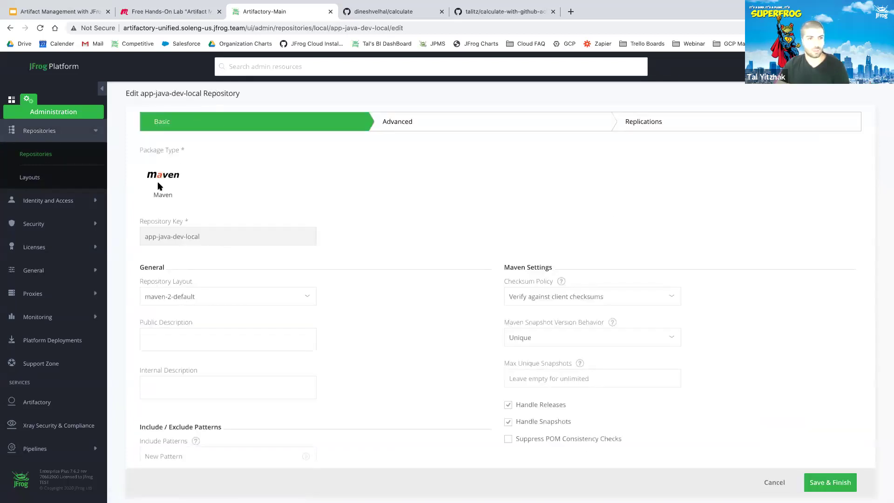
Examine the basic and advanced settings of the app-java-dev-local repository.
scroll(347, 205, "down", 3)
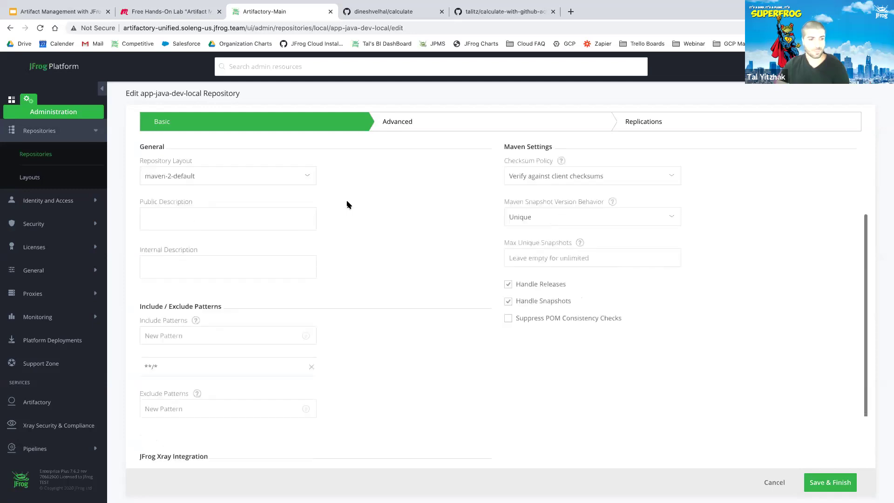
scroll(348, 202, "up", 3)
left_click(459, 121)
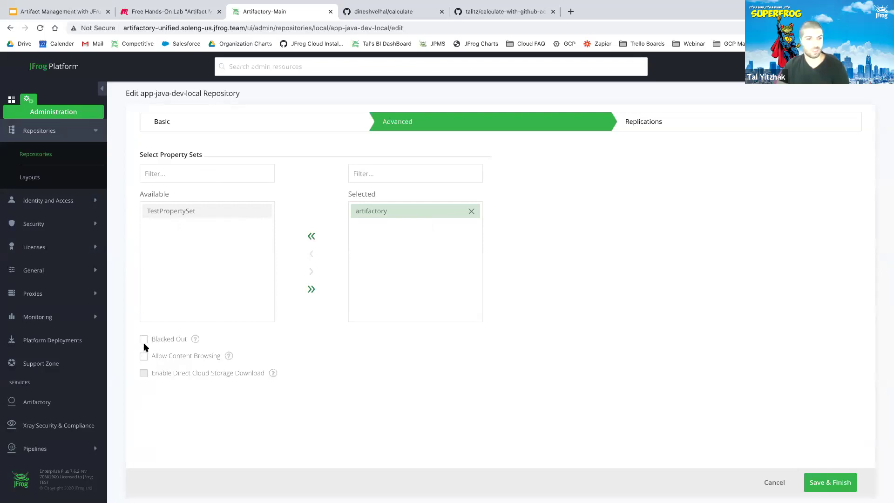
left_click(246, 121)
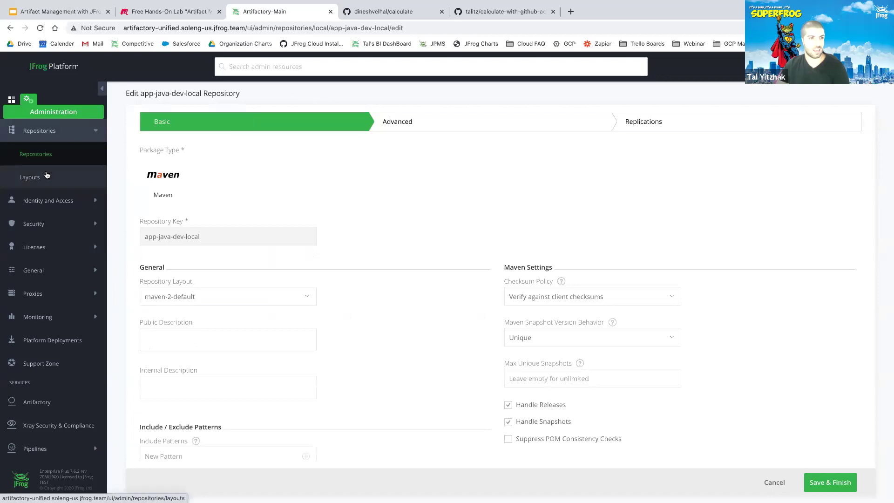
Filter the remote repositories by "docker" and open docker-remote to review its basic settings.
left_click(54, 158)
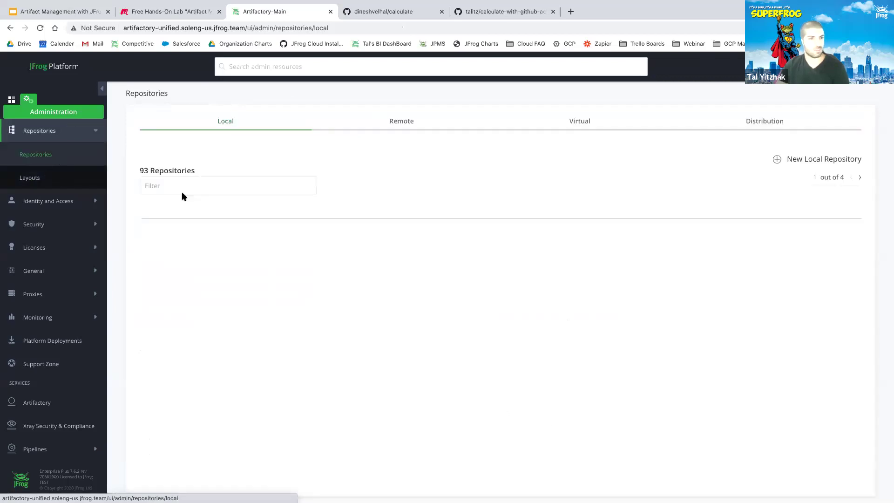
left_click(404, 124)
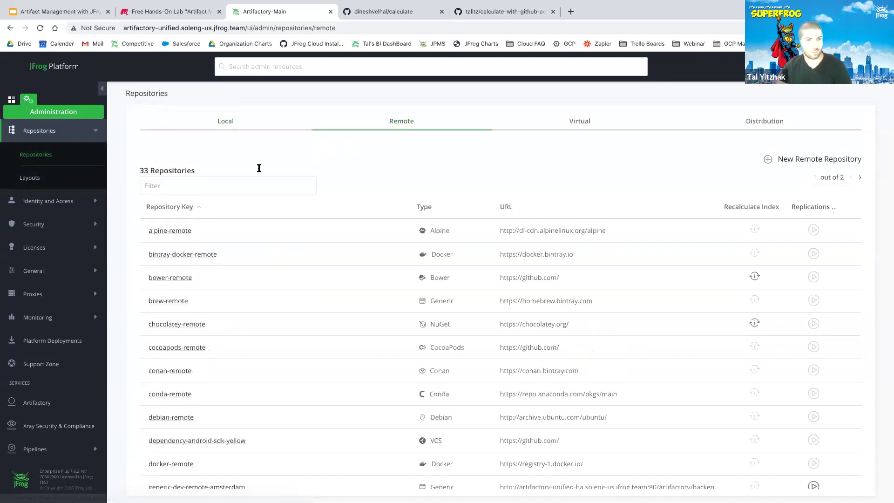
left_click(205, 185)
type("docker")
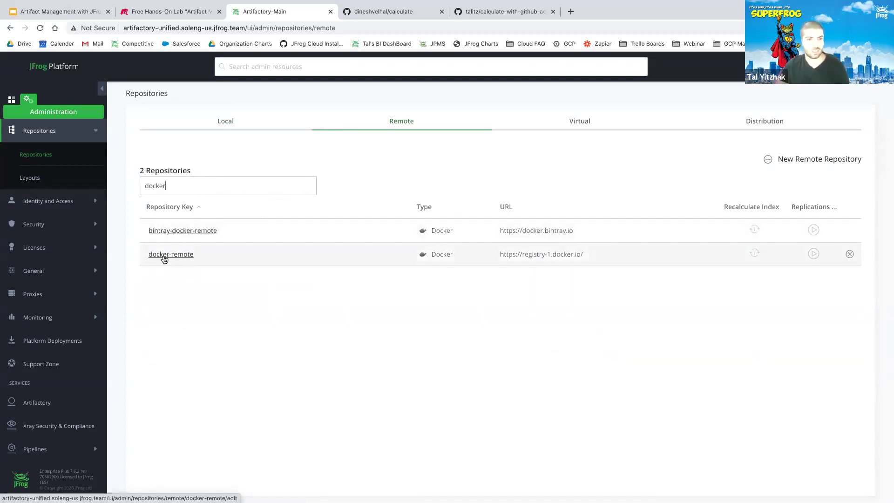
left_click(175, 259)
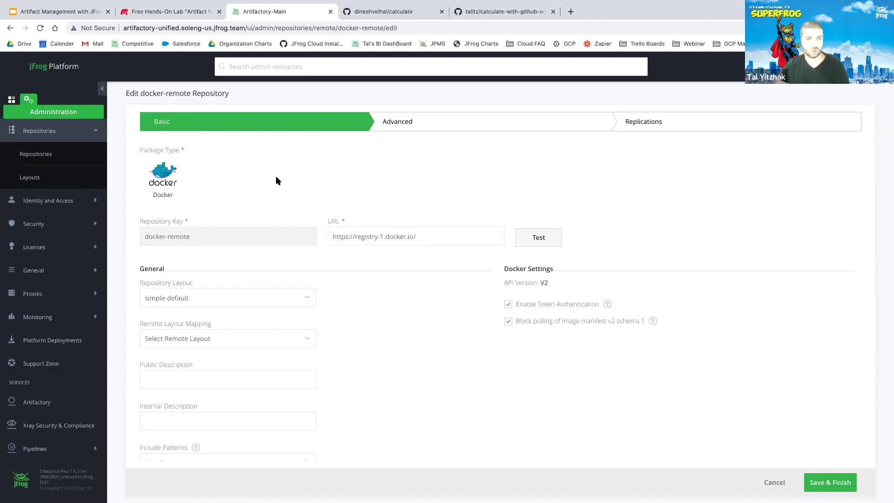
scroll(269, 273, "down", 5)
scroll(269, 273, "up", 5)
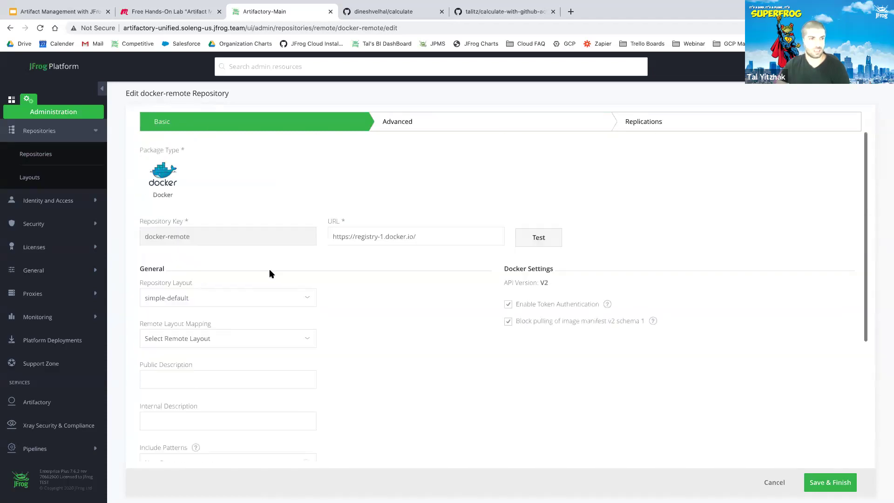
Return to the repositories list, show the virtual repositories, and open the docker virtual repository for editing.
left_click(61, 158)
left_click(568, 325)
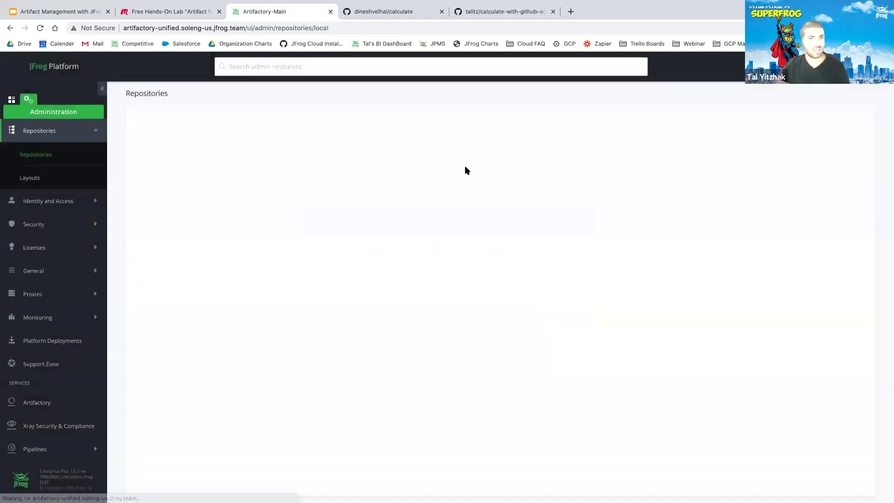
left_click(580, 124)
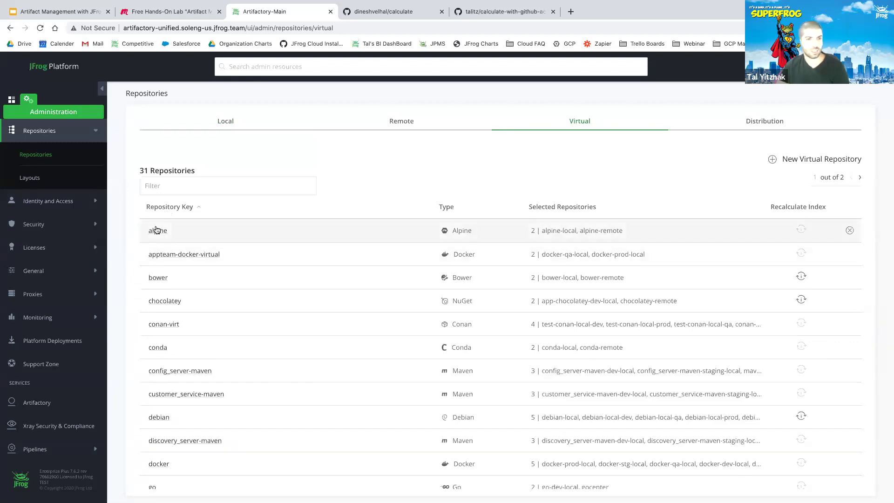
scroll(171, 336, "down", 2)
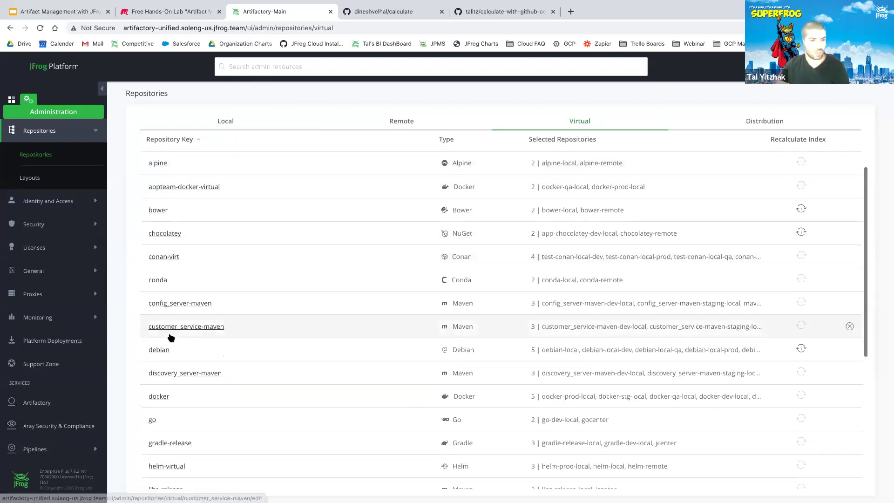
scroll(167, 376, "down", 1)
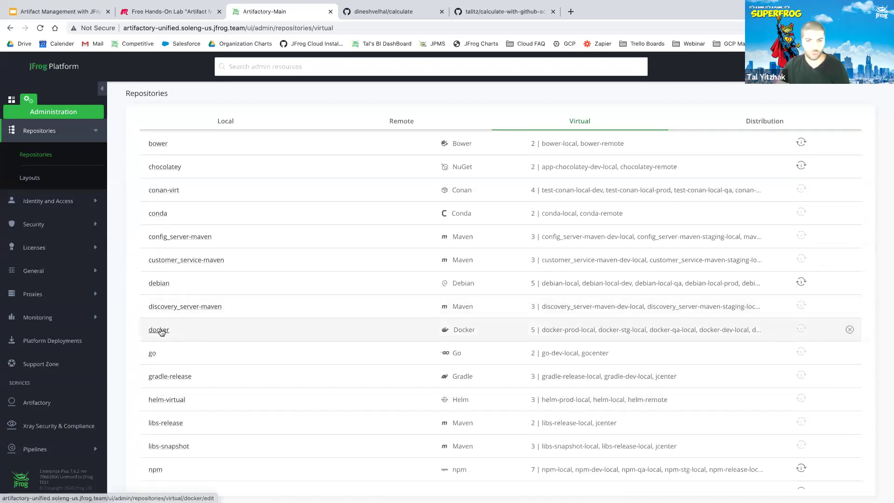
left_click(160, 330)
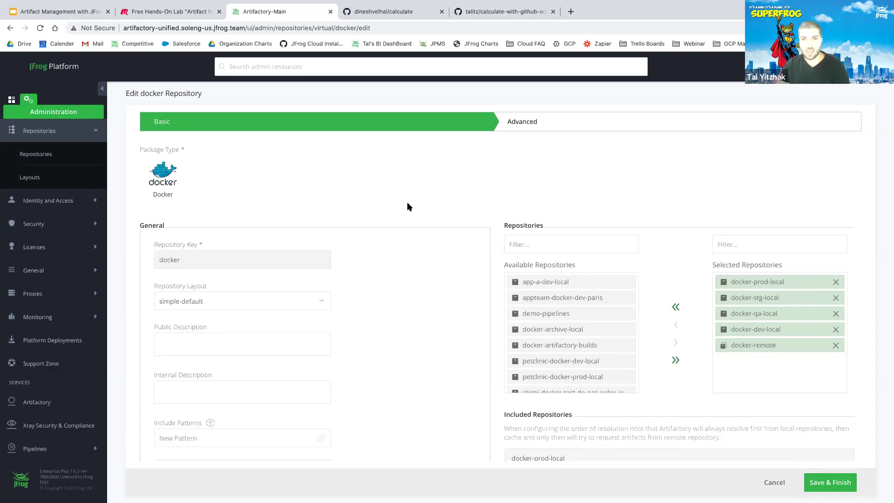
Examine the docker virtual repository's basic settings, including its selected repositories, resolution order and default deployment repository.
scroll(408, 206, "down", 2)
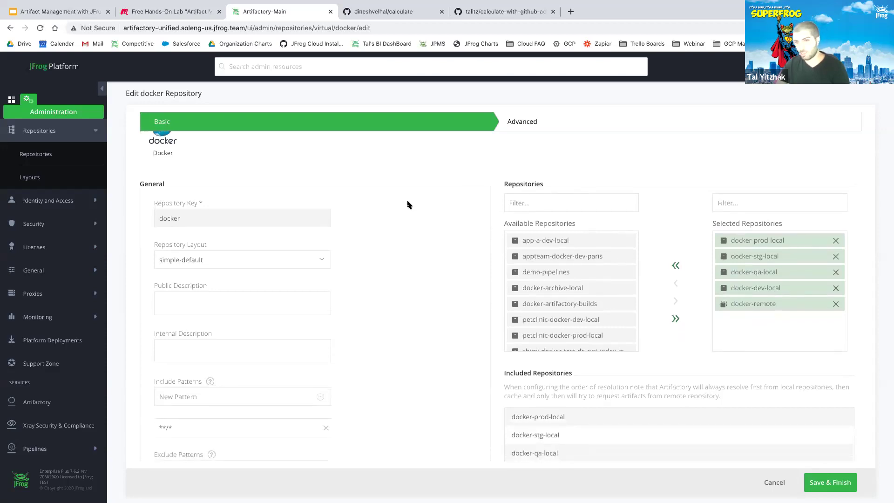
scroll(409, 201, "down", 4)
scroll(690, 218, "up", 5)
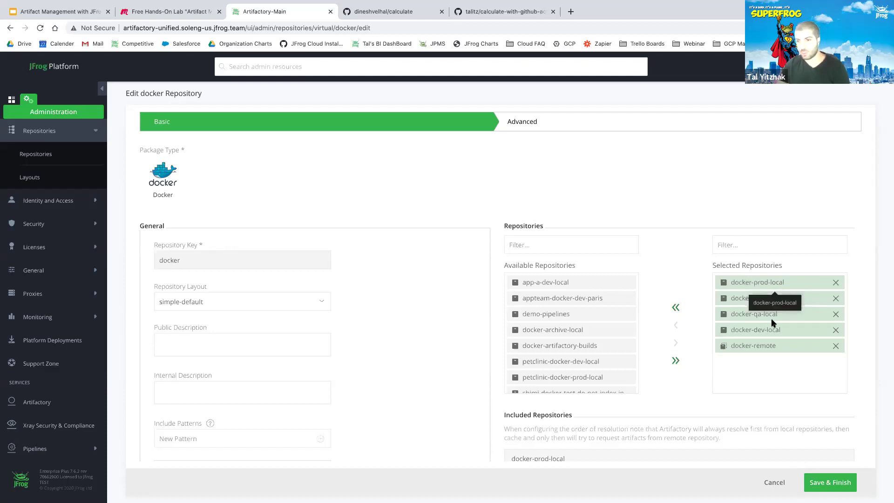
scroll(677, 316, "down", 4)
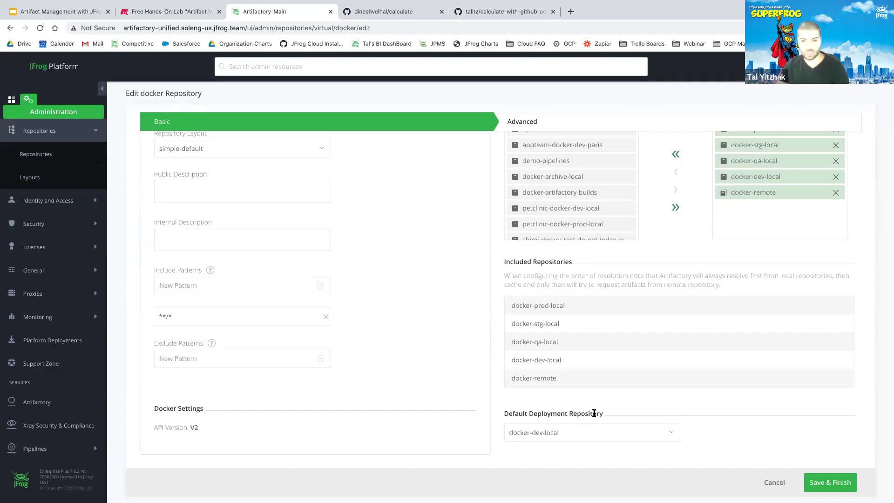
scroll(679, 292, "up", 1)
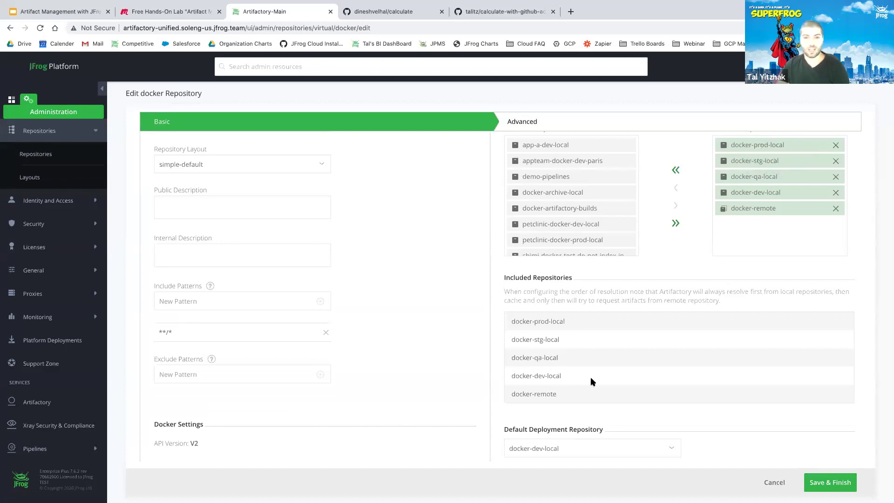
scroll(591, 381, "up", 2)
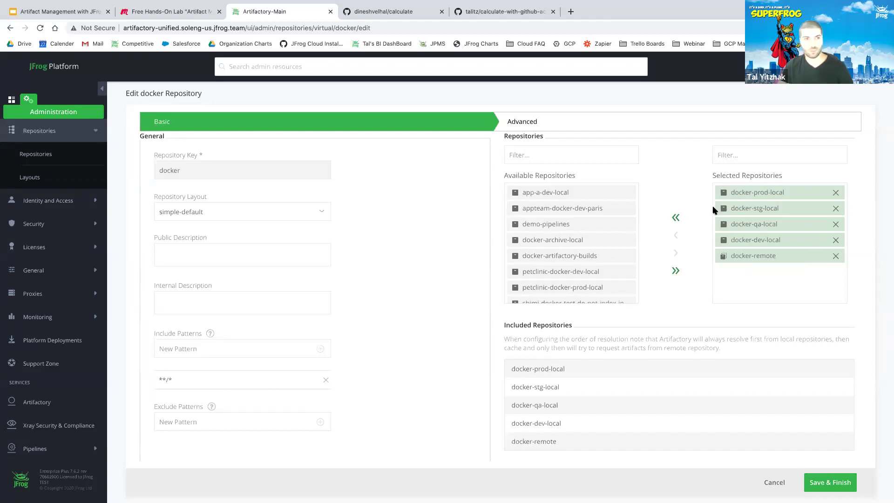
scroll(671, 206, "up", 3)
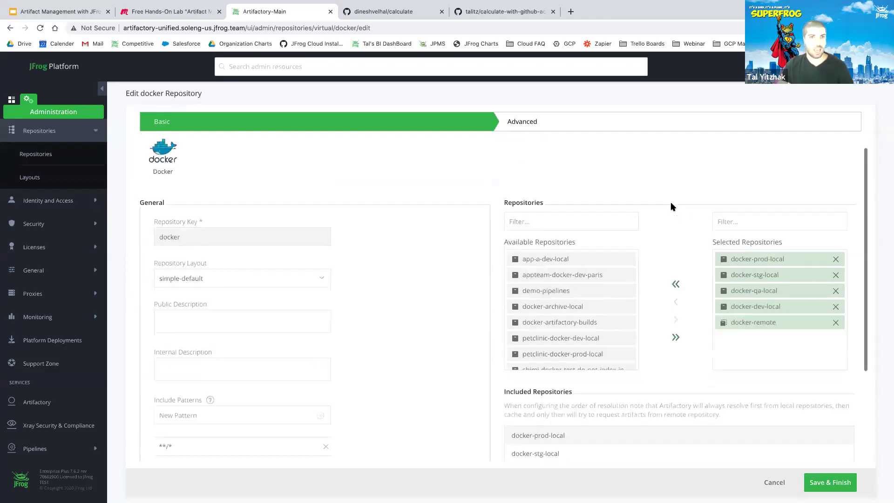
Switch to the application view, open the Artifactory artifacts tree, and find the libs-release repository in it.
left_click(12, 99)
left_click(56, 154)
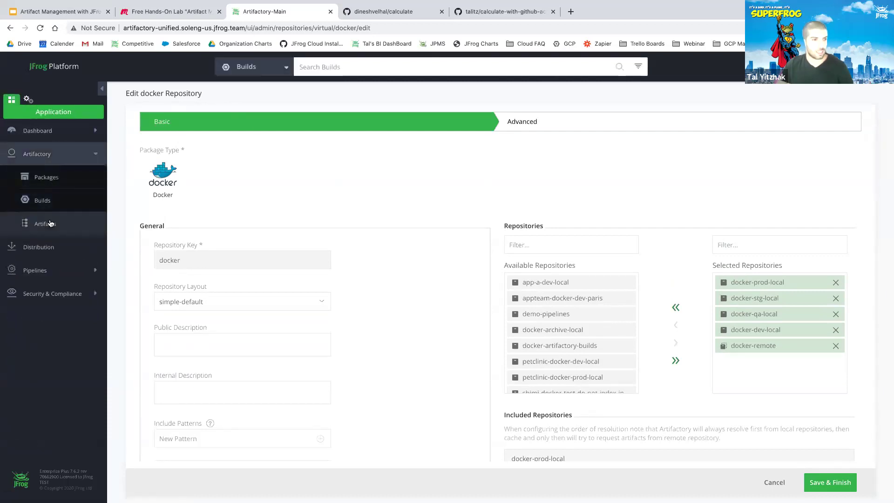
left_click(51, 224)
left_click(568, 325)
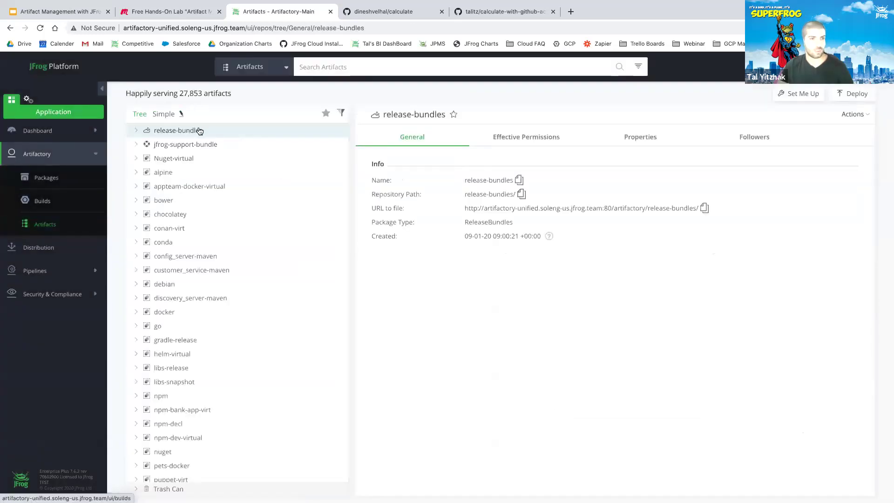
left_click(225, 114)
type("libs-release")
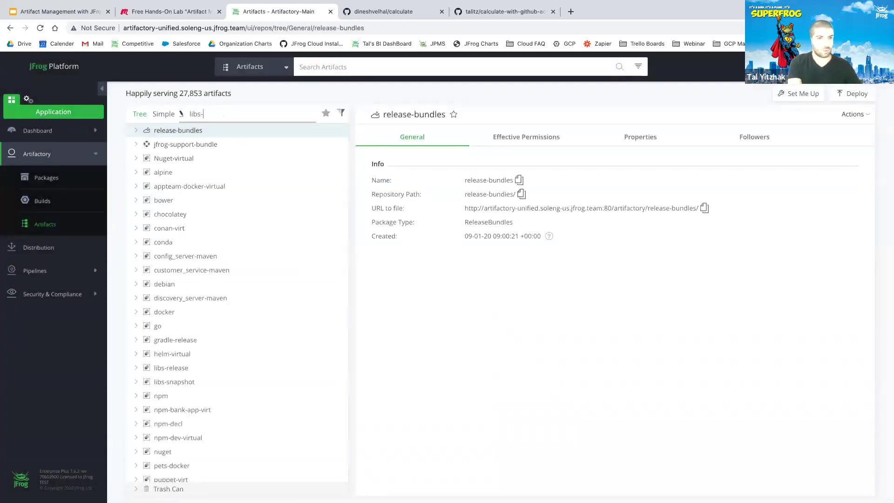
key("Return")
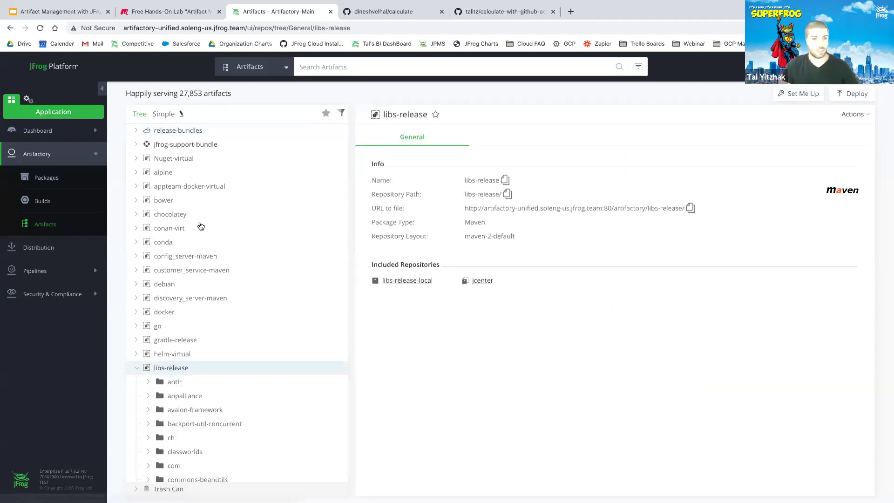
scroll(186, 326, "down", 2)
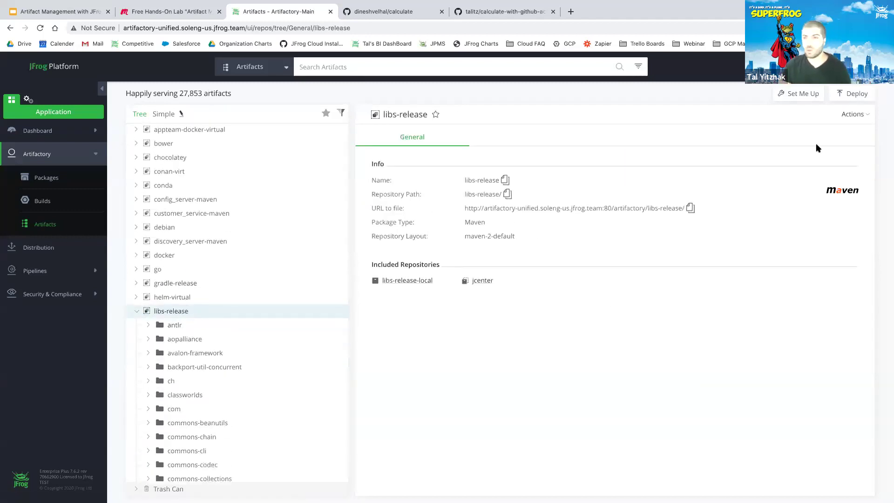
Look over the account menu's options for quick setup and for creating repositories, users, groups and permissions.
left_click(838, 67)
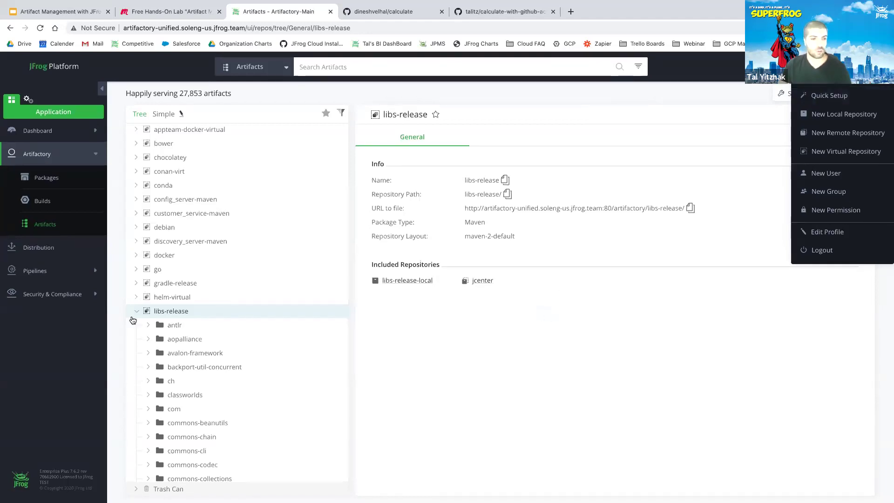
scroll(154, 298, "down", 2)
left_click(163, 284)
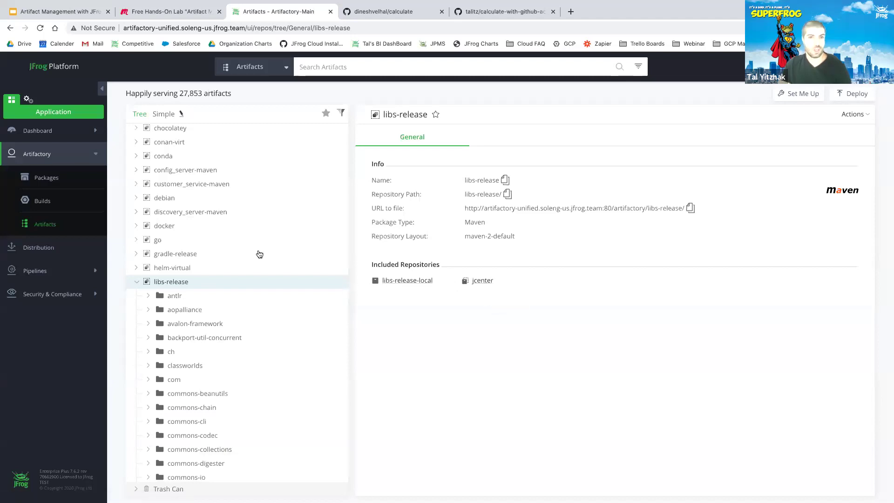
Expand antlr/antlrall/2.7.4 under libs-release and show the details of antlrall-2.7.4.jar.
scroll(151, 274, "down", 1)
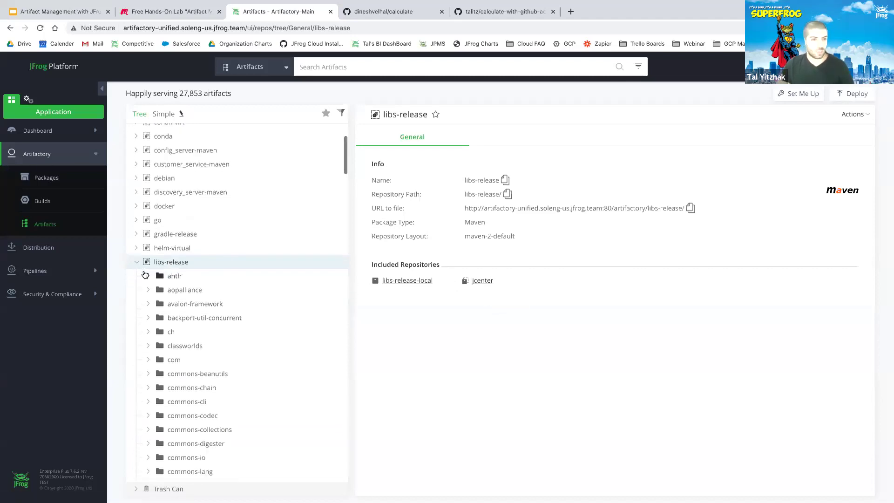
left_click(145, 275)
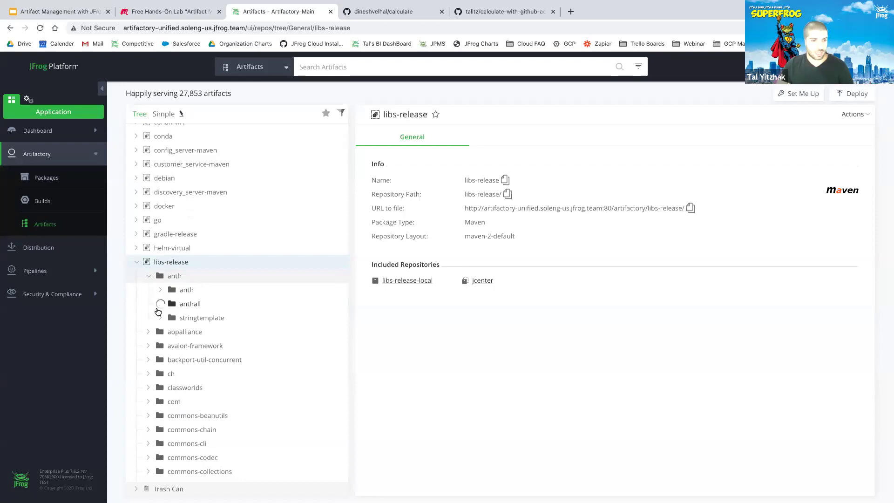
left_click(160, 304)
left_click(177, 345)
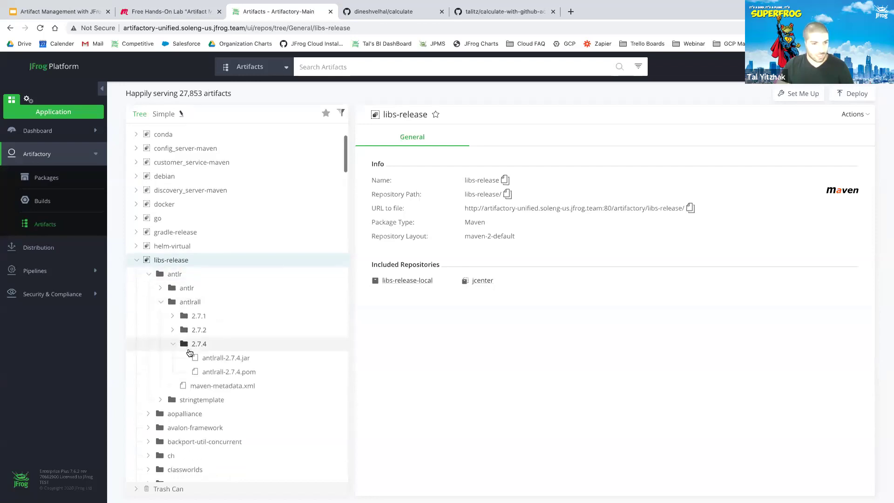
scroll(205, 343, "down", 1)
left_click(207, 339)
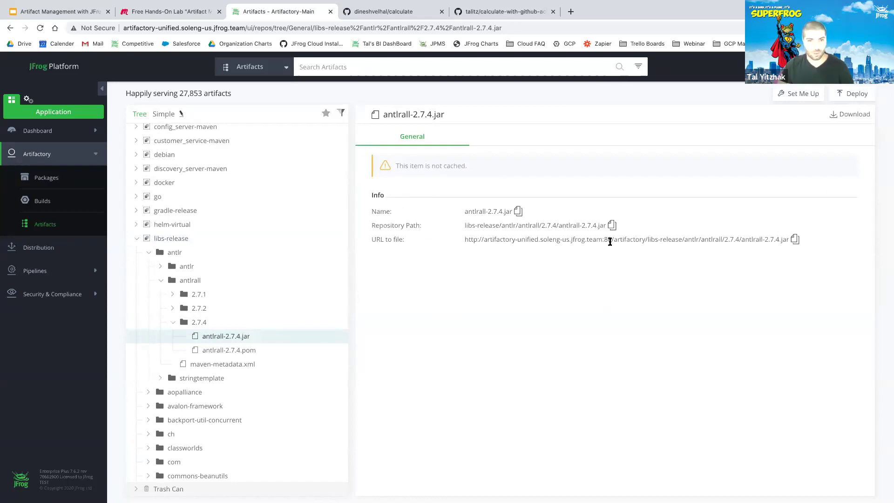
Copy the file URL of antlrall-2.7.4.jar, paste it into a new browser tab's address, and append "?".
right_click(795, 240)
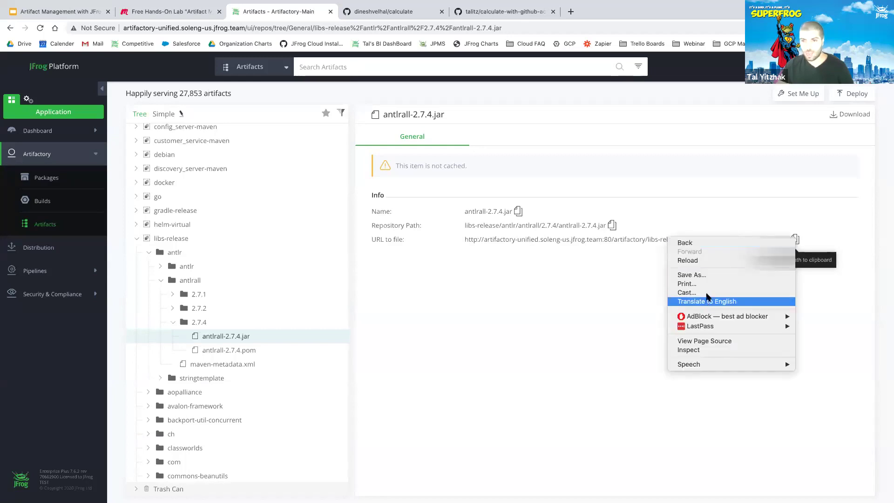
left_click(654, 290)
left_click(794, 240)
key("ctrl+t")
key("ctrl+v")
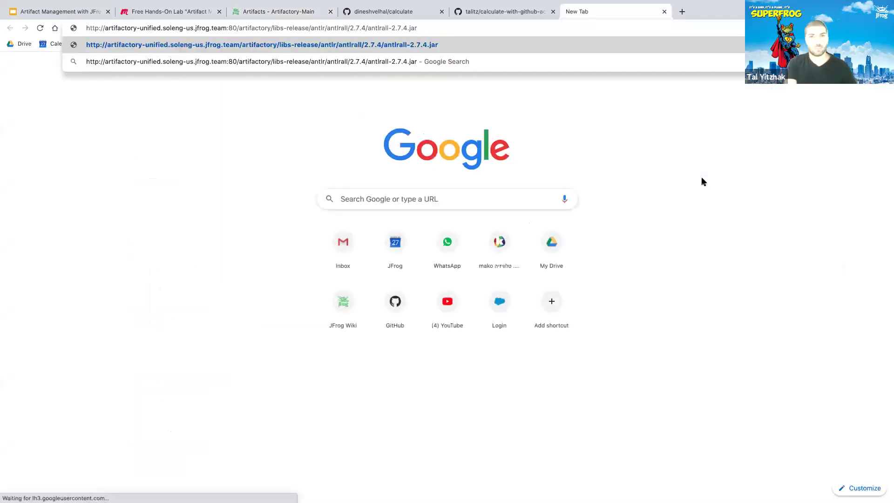
type("?")
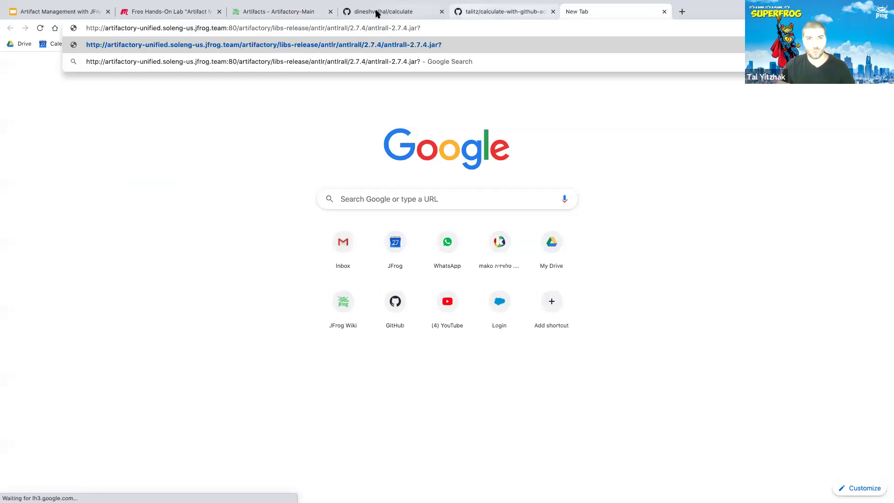
Back in the artifacts view, deploy Kubernetes-for-Everyone.zip from the Desktop to libs-release under antlr/antlrall/2.7.4.
left_click(272, 10)
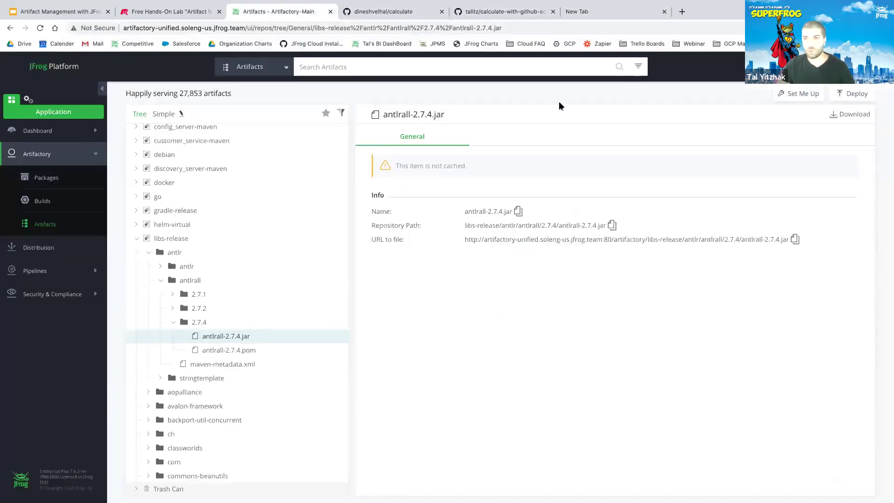
left_click(853, 94)
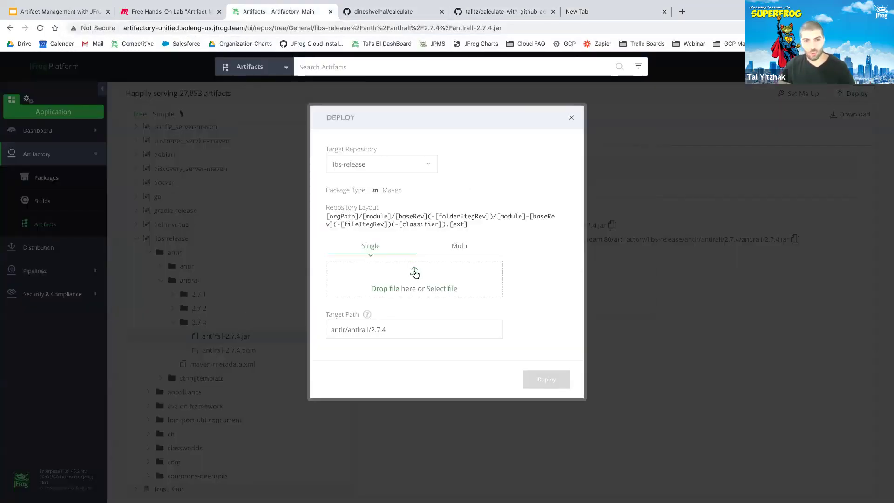
left_click(441, 288)
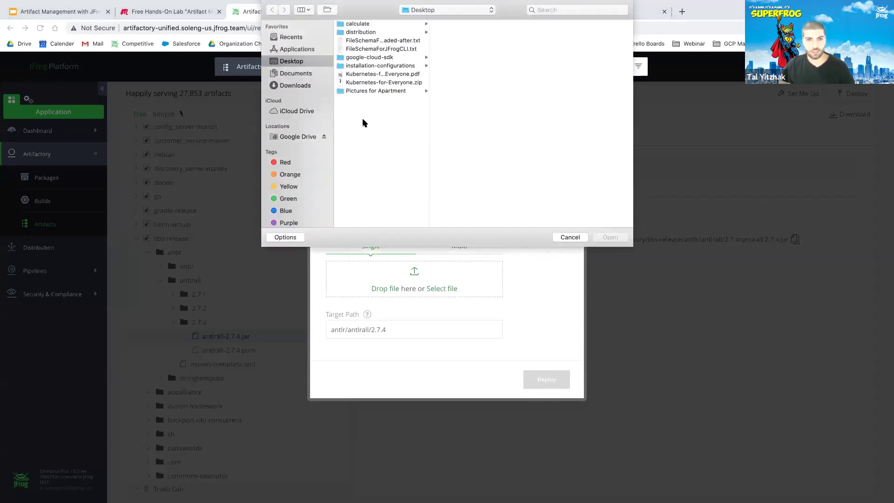
double_click(398, 83)
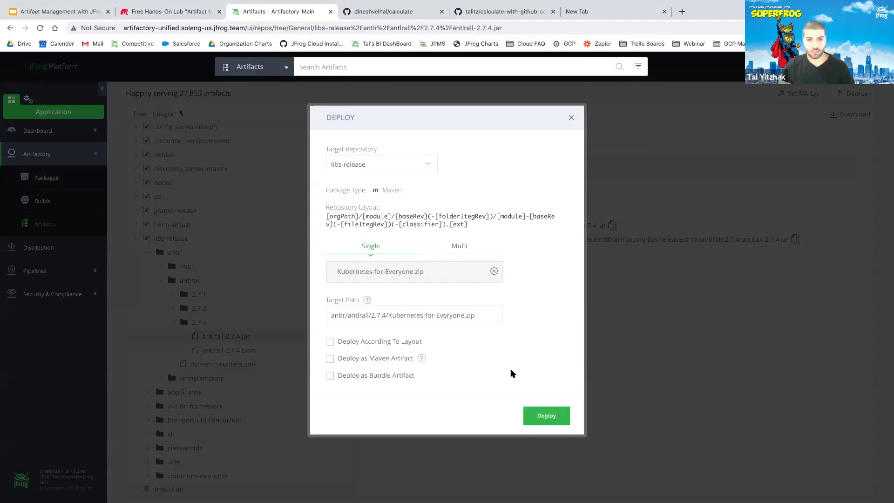
left_click(547, 416)
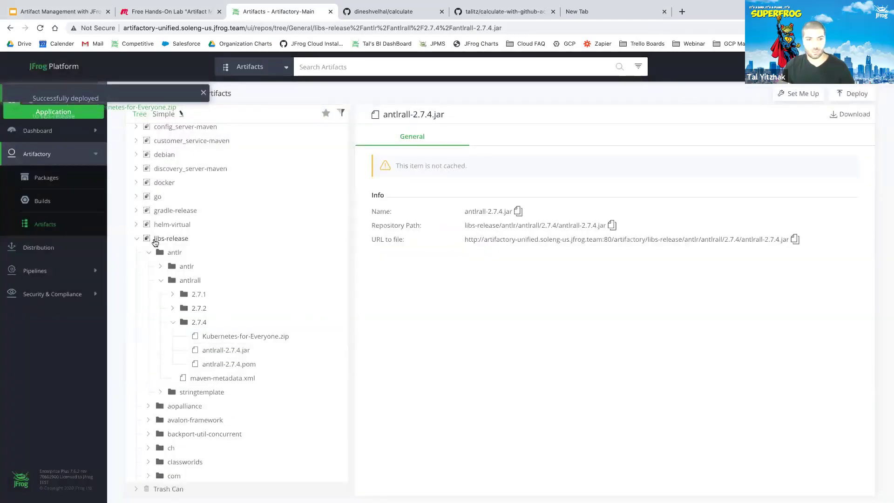
Reselect antlrall-2.7.4.jar, return to the browser tab holding its file URL, and load that URL ending in "?trace".
left_click(239, 350)
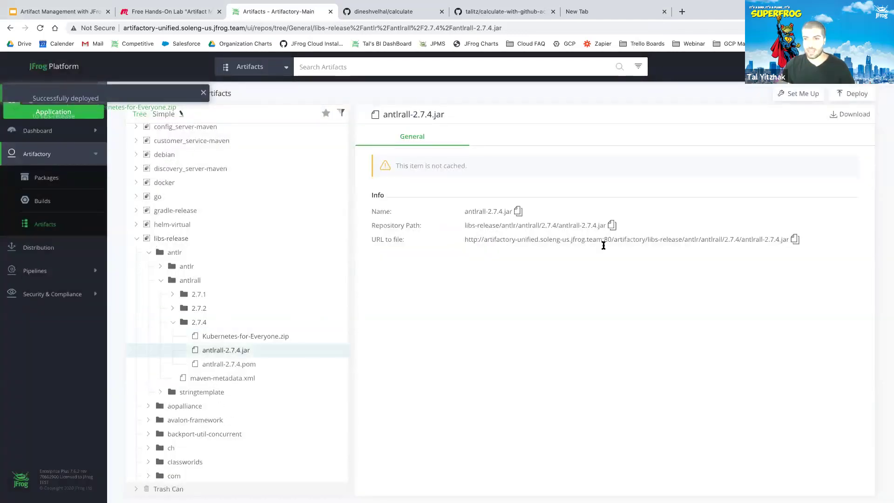
left_click(795, 240)
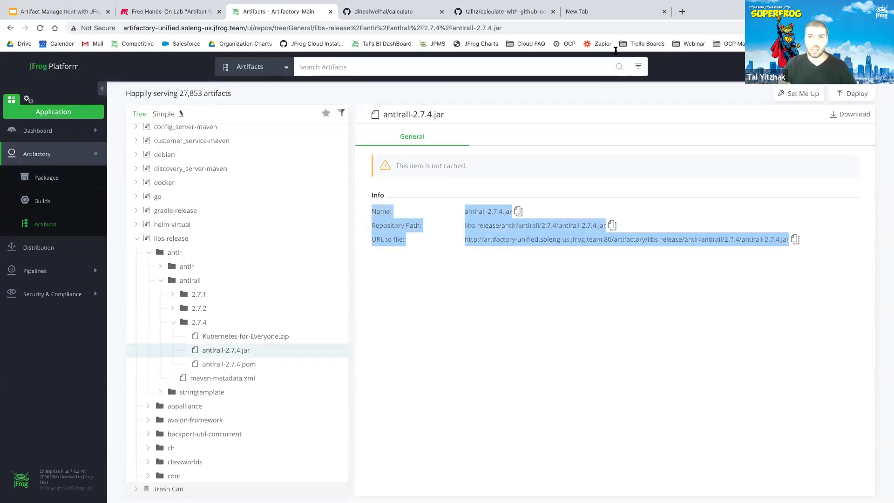
left_click(582, 11)
key("ctrl+v")
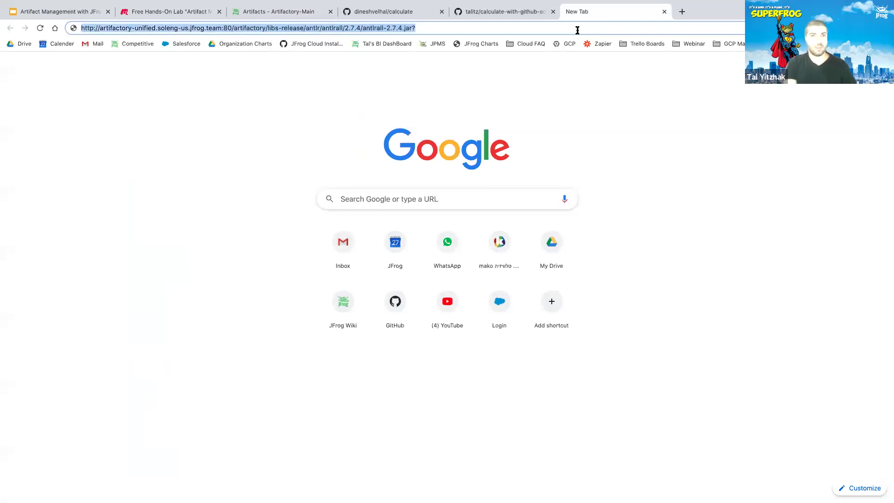
type("trace")
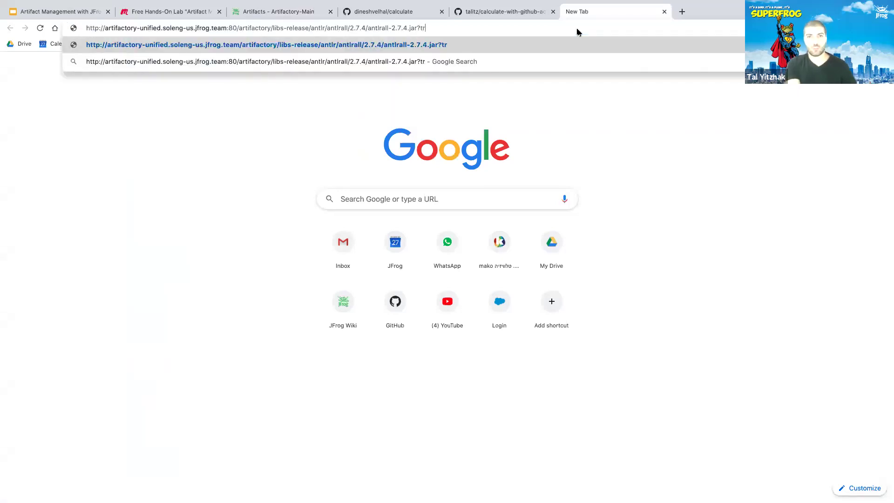
key("Return")
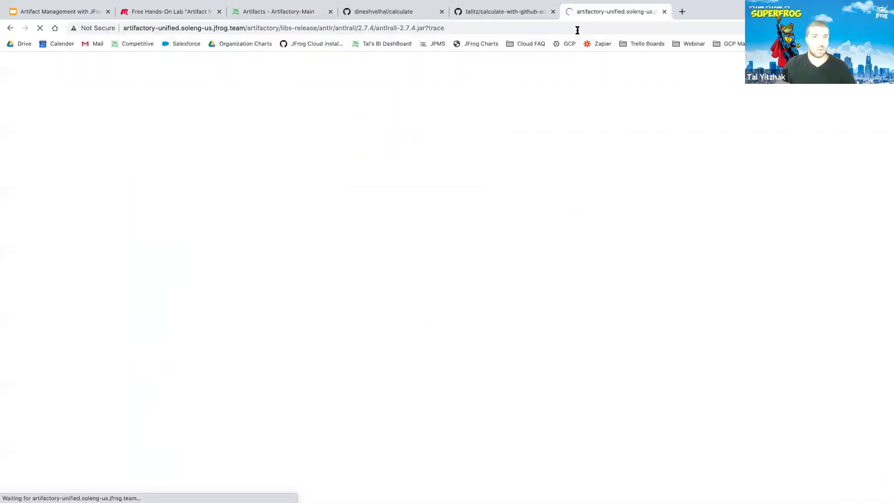
Examine the antlrall-2.7.4.jar trace, highlighting the lookups in libs-release-local and jcenter-cache and the remote request URL.
left_click(281, 27)
left_click(191, 102)
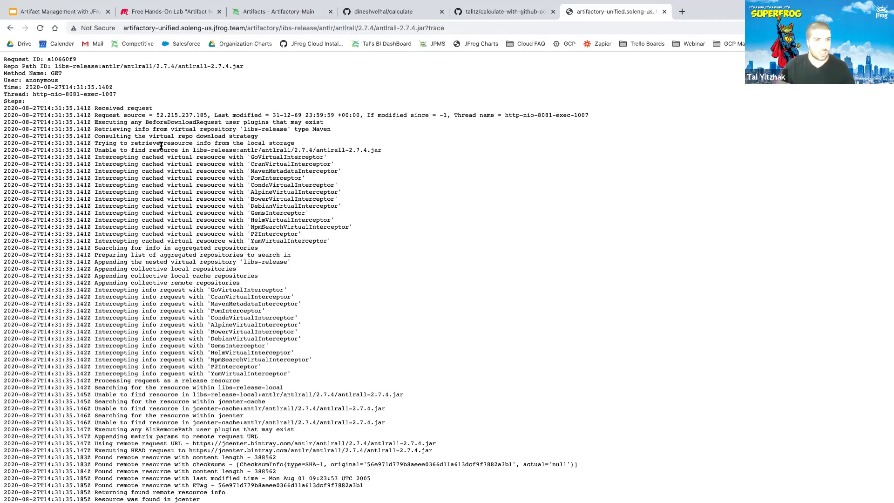
key("super+f")
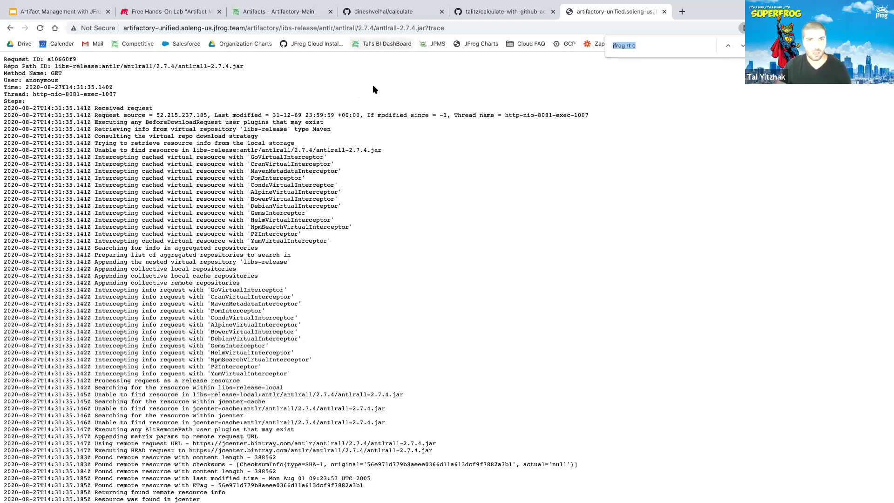
left_click_drag(96, 394, 253, 393)
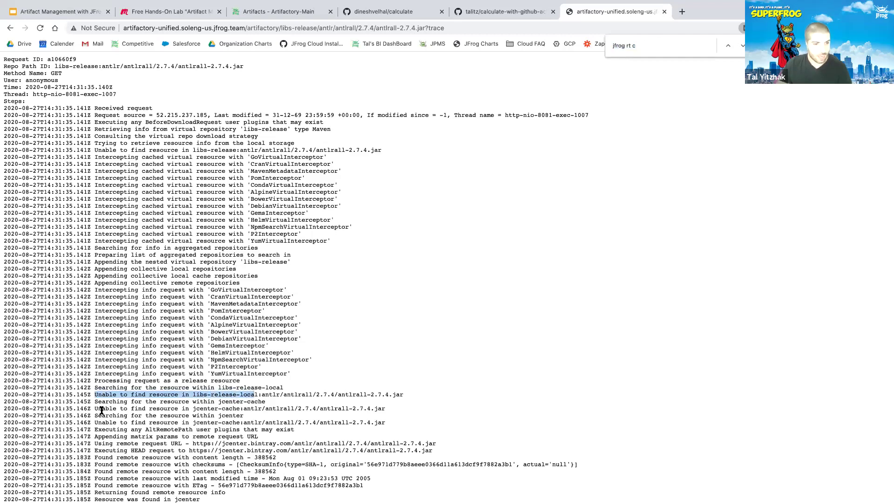
left_click_drag(93, 401, 268, 402)
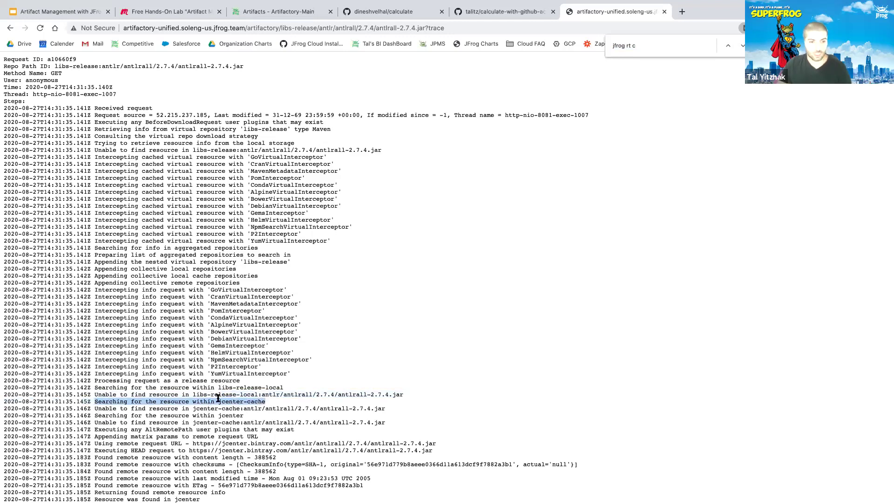
left_click_drag(237, 388, 278, 388)
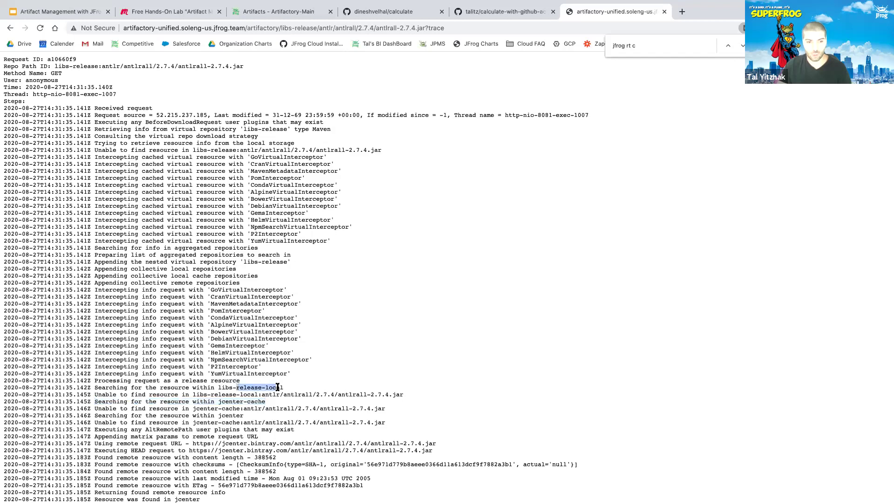
left_click_drag(214, 401, 259, 402)
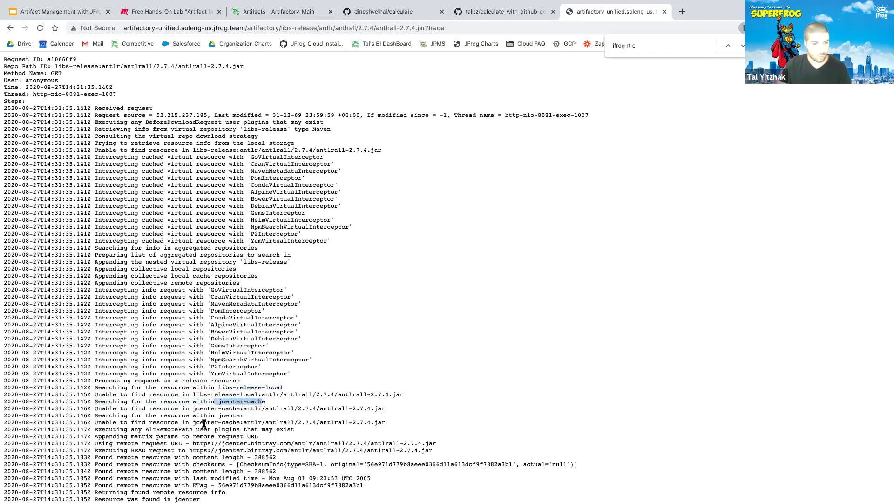
scroll(192, 431, "down", 1)
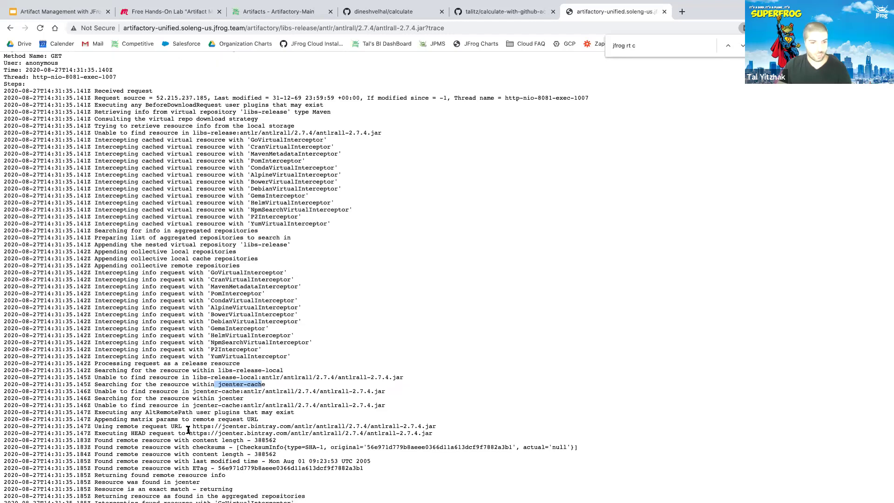
left_click_drag(94, 425, 428, 426)
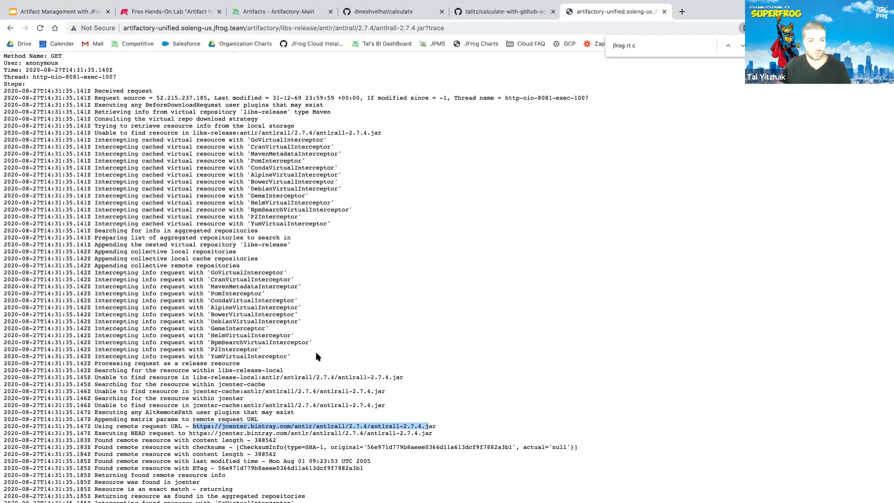
scroll(316, 356, "down", 5)
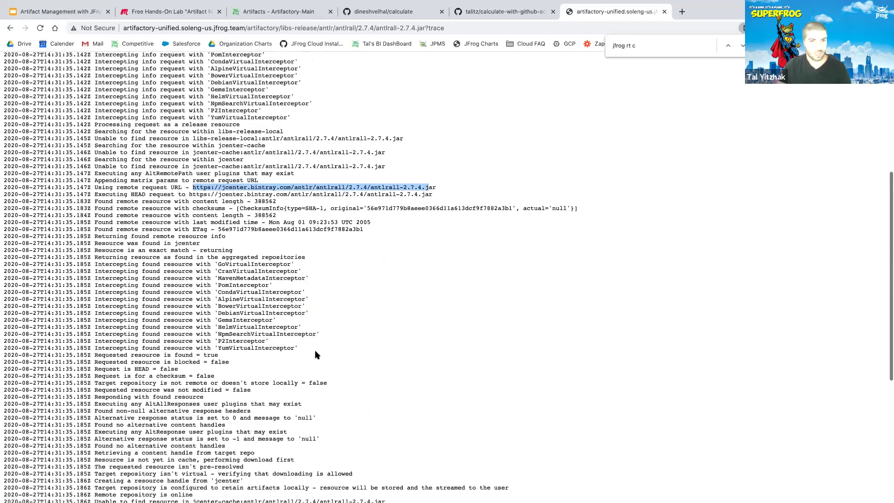
Load the same "?trace" URL again and review how the repeated antlrall-2.7.4.jar request is resolved.
left_click(464, 28)
key("Return")
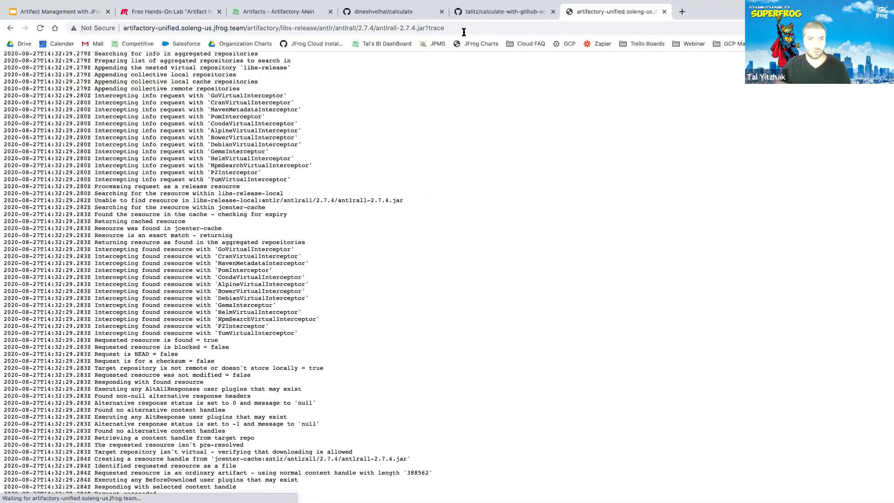
scroll(416, 196, "up", 4)
scroll(416, 199, "up", 1)
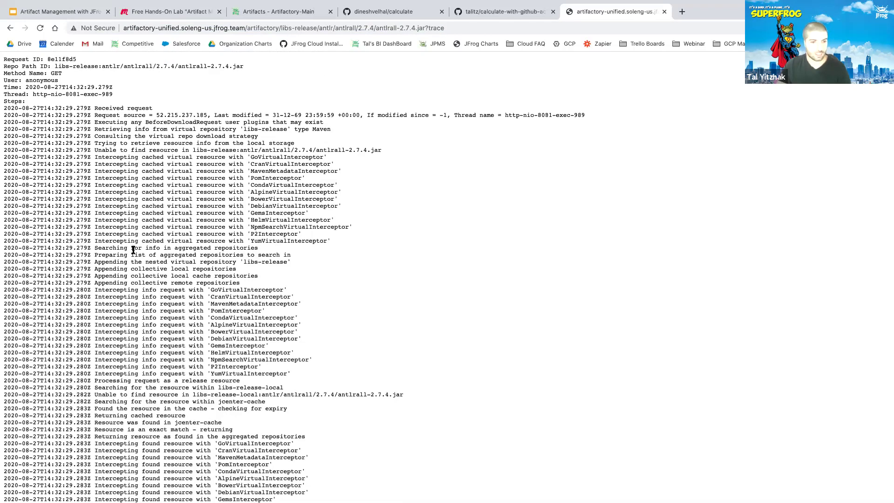
scroll(146, 305, "down", 4)
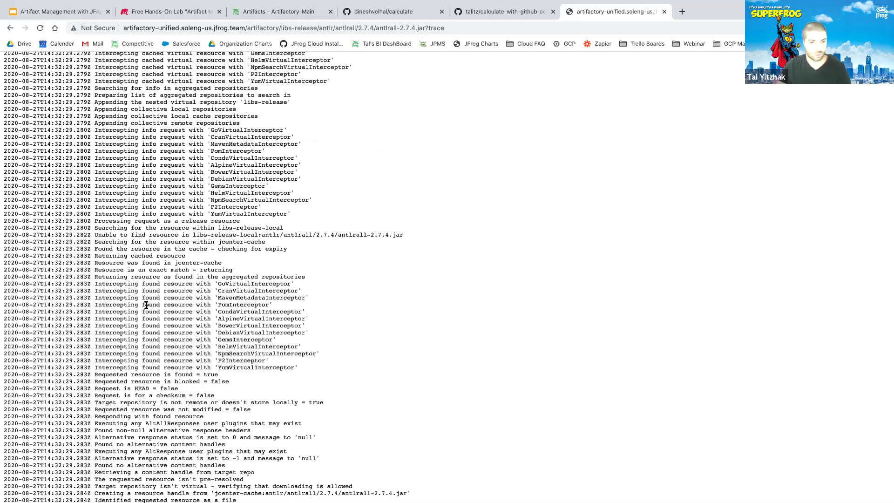
scroll(146, 305, "up", 5)
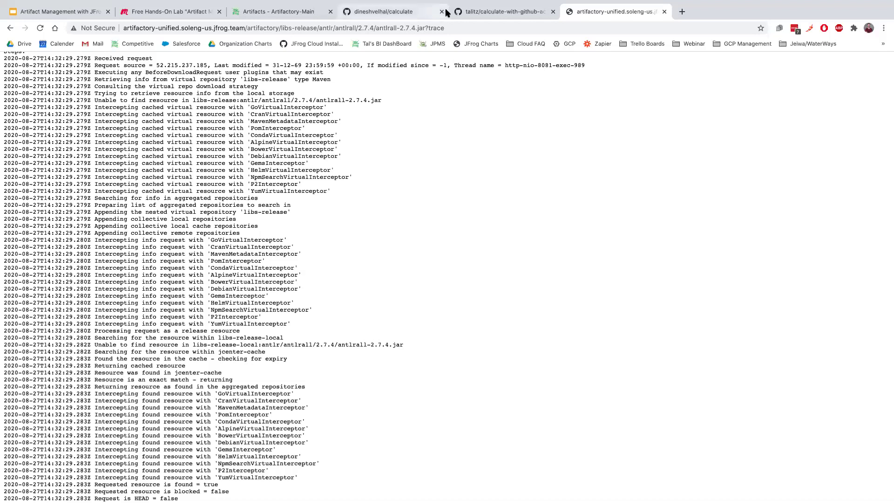
Return to the Artifacts browser tab, reopen Artifactory's Artifacts view, and enlarge the page slightly.
left_click(247, 17)
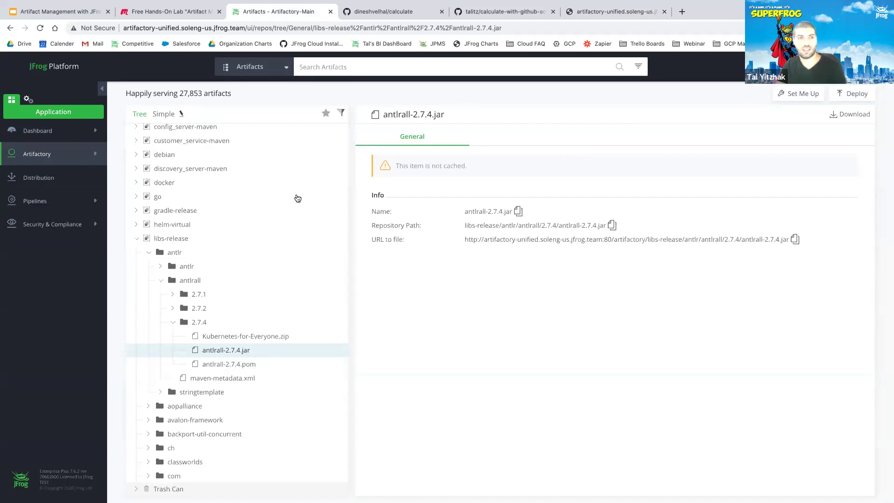
left_click(52, 153)
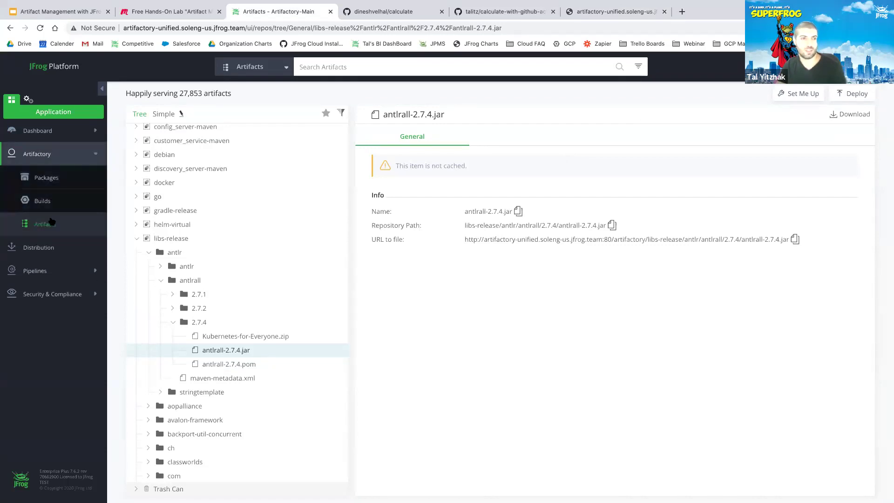
left_click(47, 224)
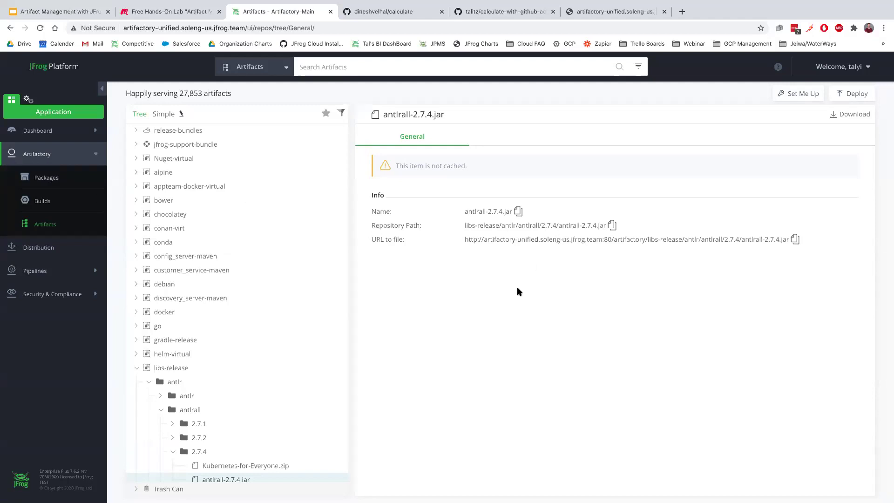
key("ctrl+plus")
key("ctrl+plus")
key("ctrl+minus")
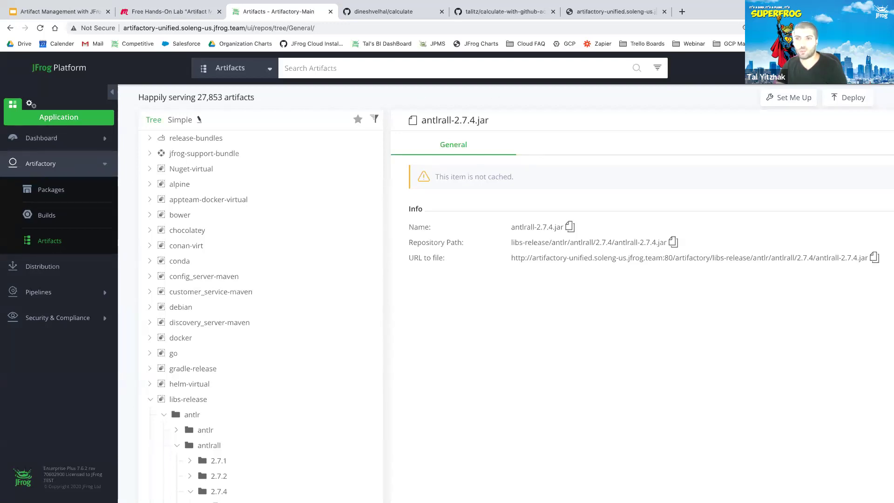
View the Create Repositories quick setup and close it, and collapse and re-expand libs-release in the tree.
left_click(831, 95)
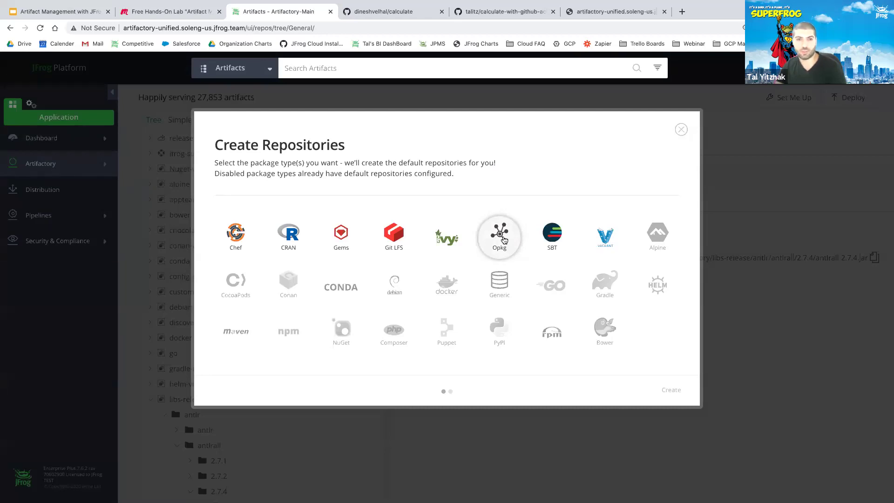
left_click(681, 130)
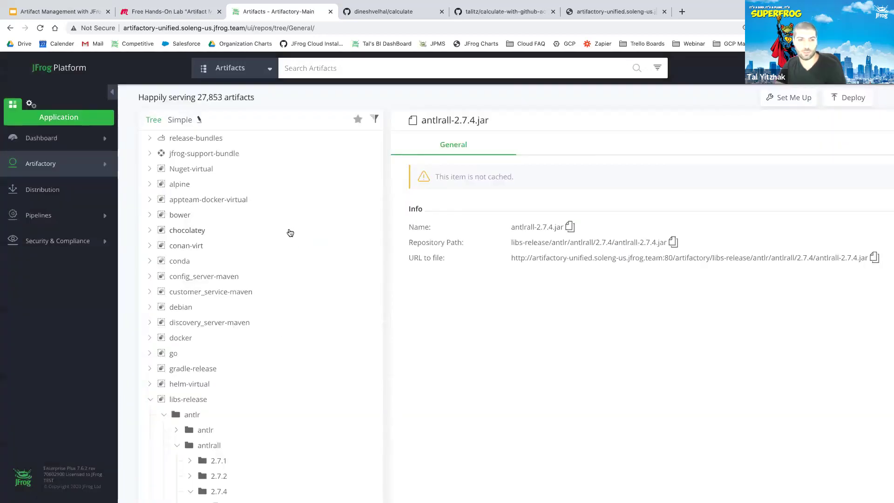
scroll(239, 352, "down", 3)
scroll(241, 353, "down", 2)
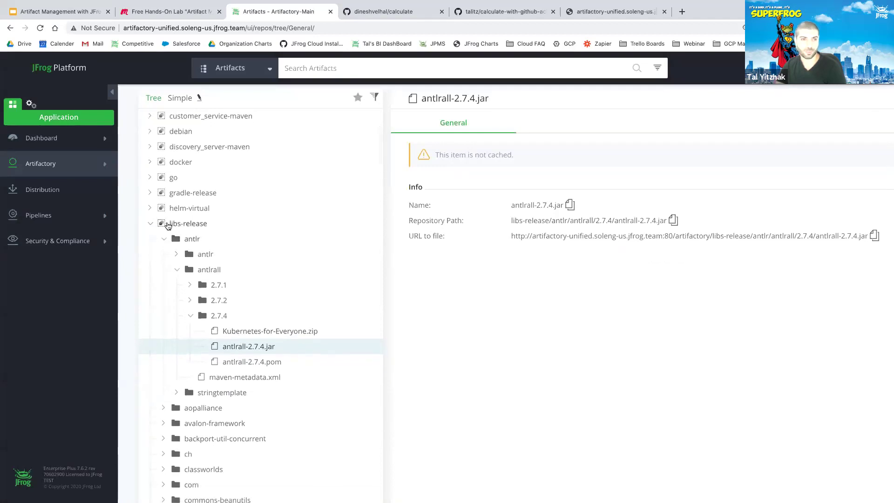
left_click(152, 223)
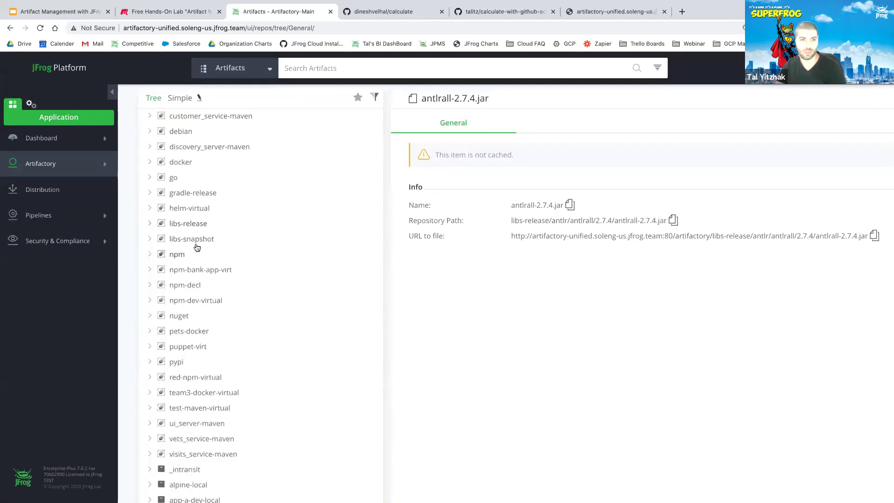
left_click(152, 224)
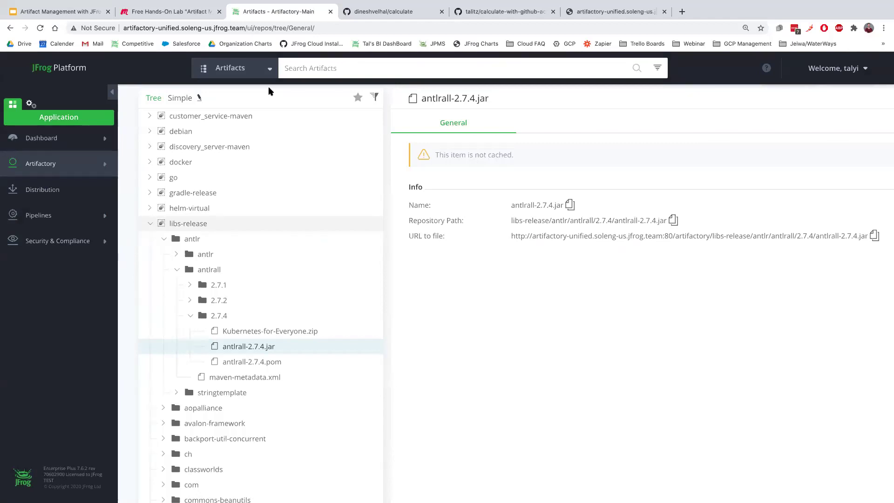
Open the New Local Repository form, and show and close the account menu with its repository creation options.
left_click(856, 70)
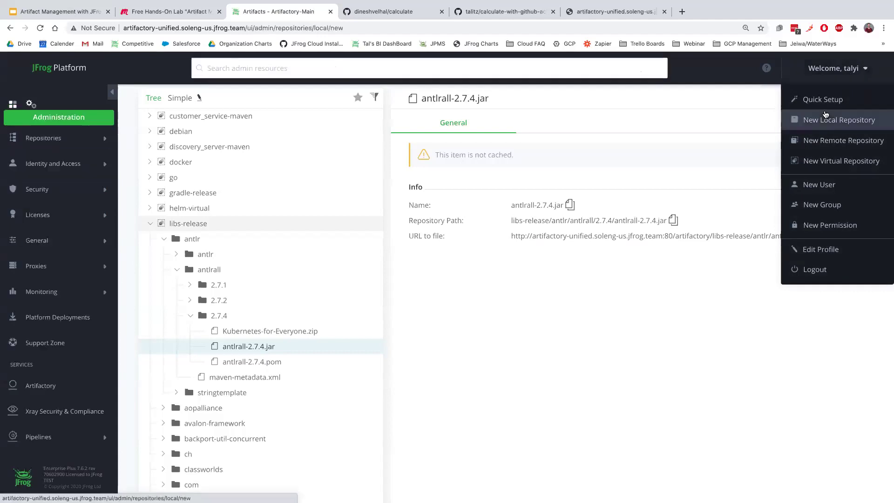
left_click(825, 118)
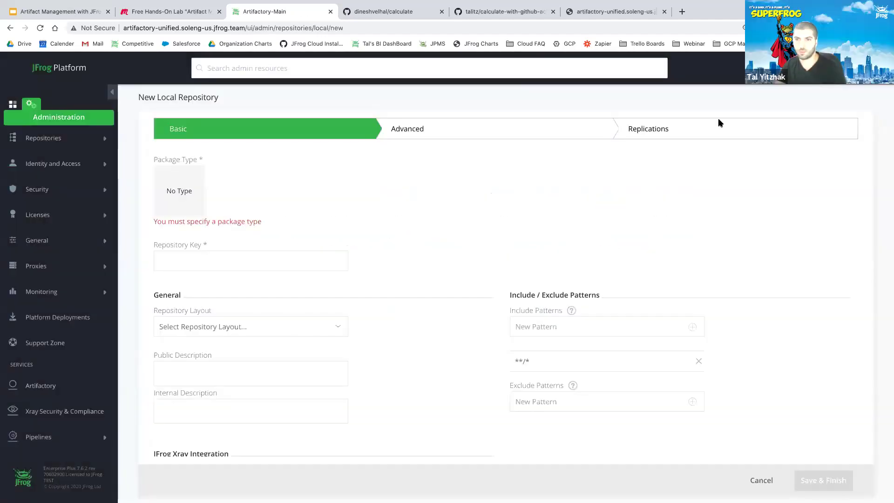
left_click(813, 67)
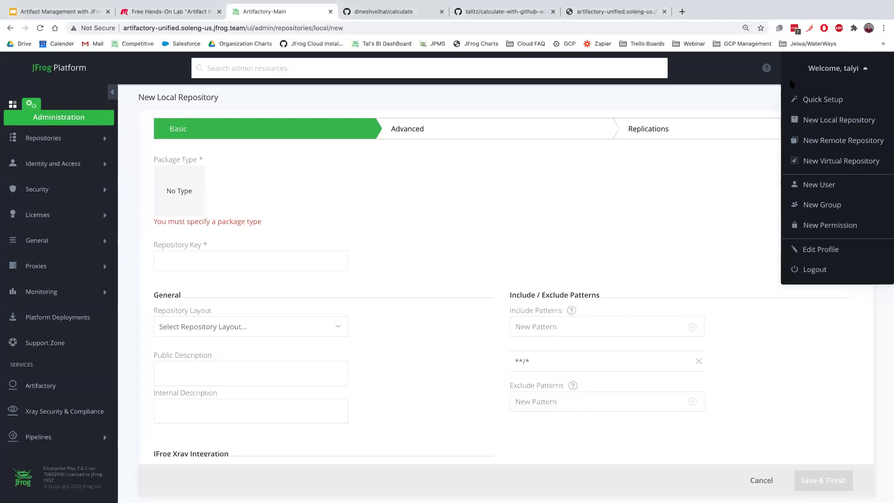
left_click(813, 68)
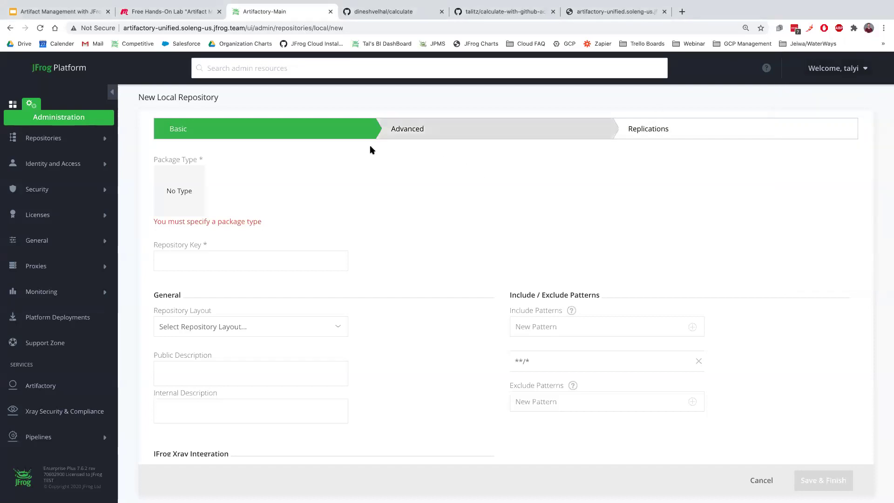
Go back to the application's Artifacts view and search the repository tree for "libs-release".
left_click(47, 138)
left_click(12, 104)
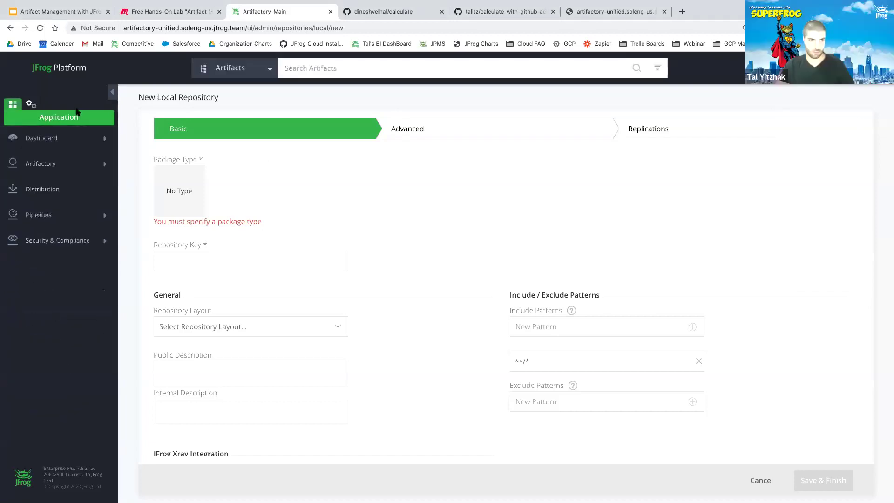
left_click(64, 165)
left_click(56, 241)
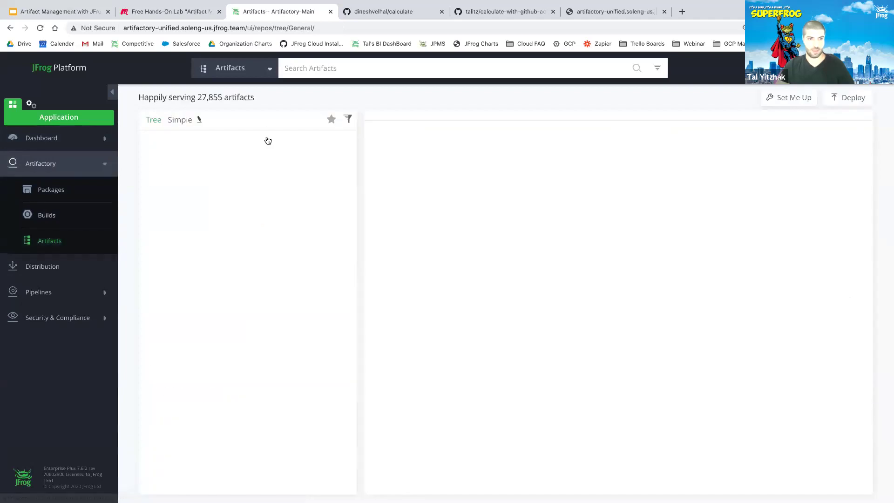
type("lib")
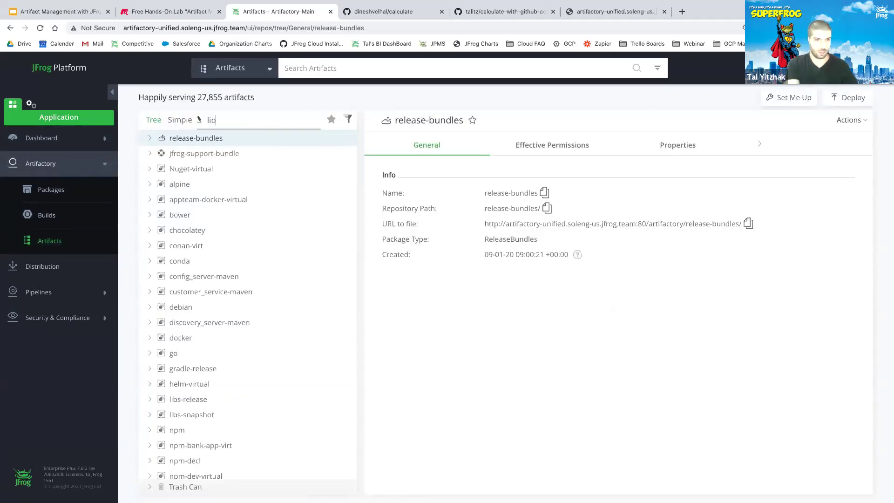
type("s-release")
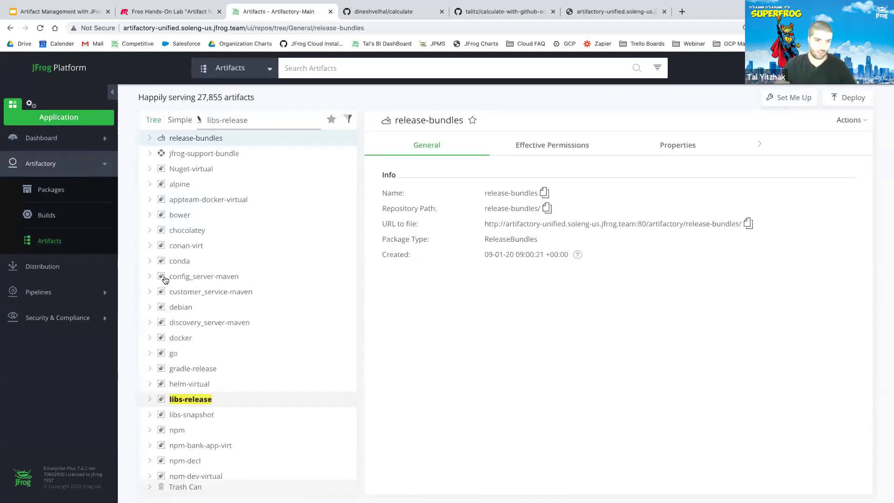
scroll(187, 391, "down", 2)
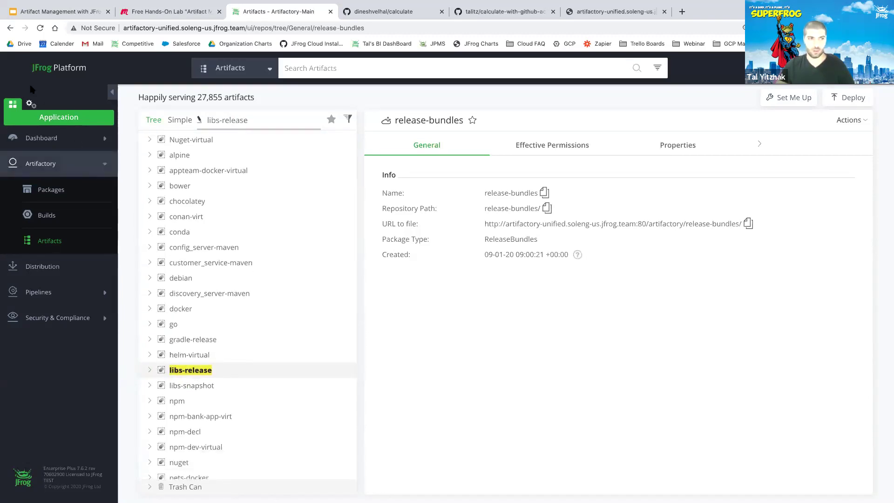
Open the administration list of local repositories, and show and dismiss the account menu with Quick Setup.
left_click(31, 104)
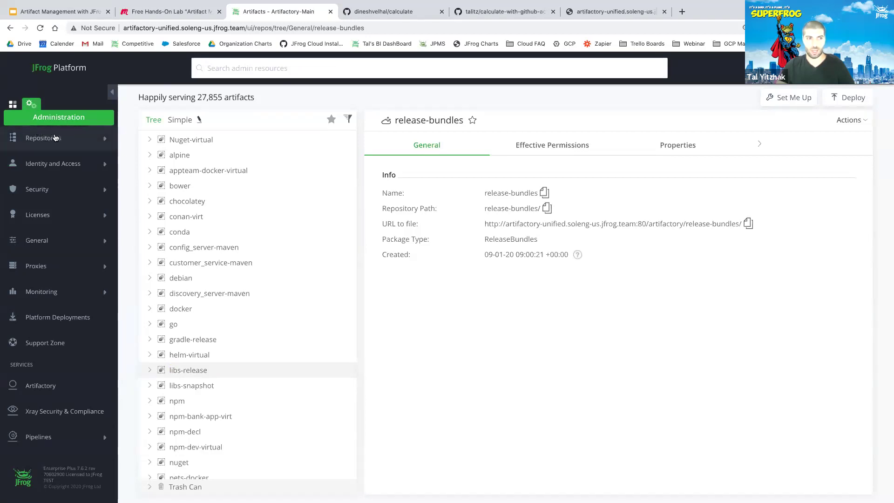
left_click(56, 138)
left_click(63, 165)
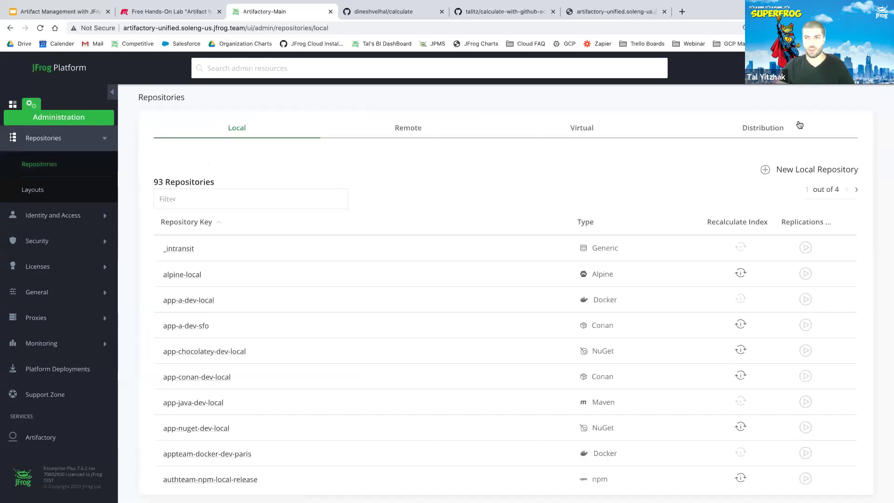
left_click(862, 68)
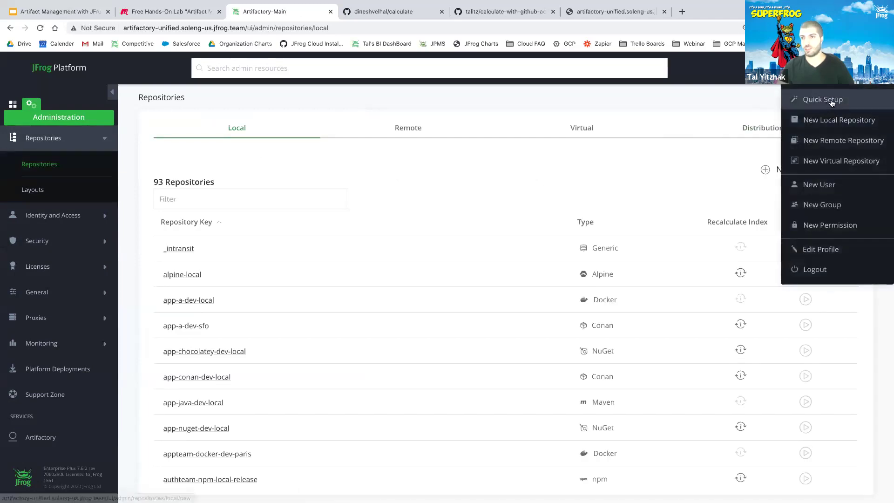
left_click(652, 101)
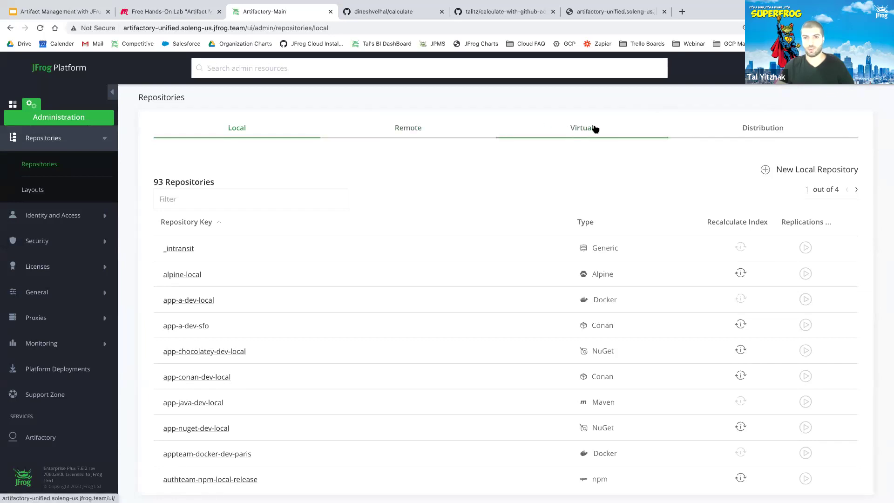
Filter the virtual repositories by "libs-release" and highlight libs-release-local among the selected repositories of libs-release.
left_click(583, 127)
left_click(276, 193)
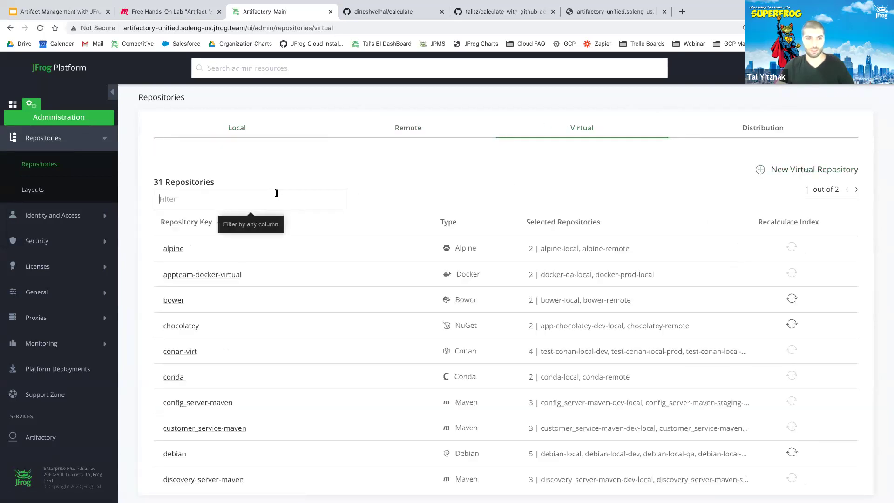
type("libs-release")
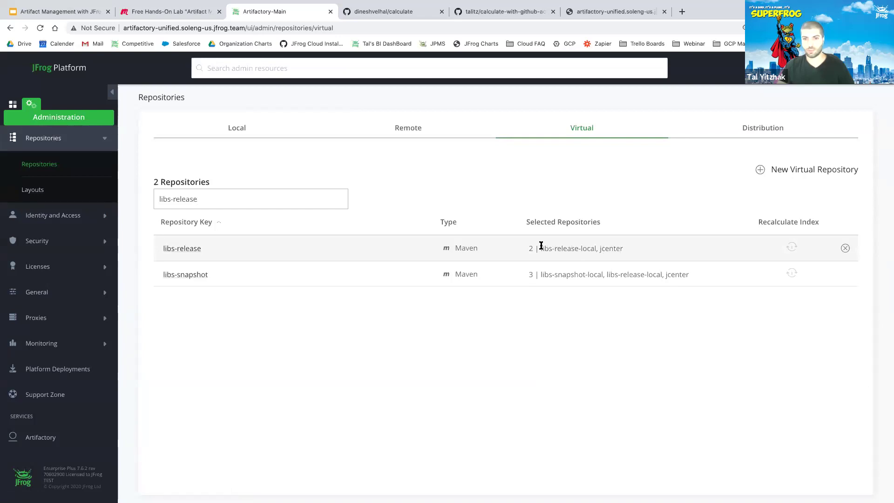
left_click_drag(541, 246, 599, 248)
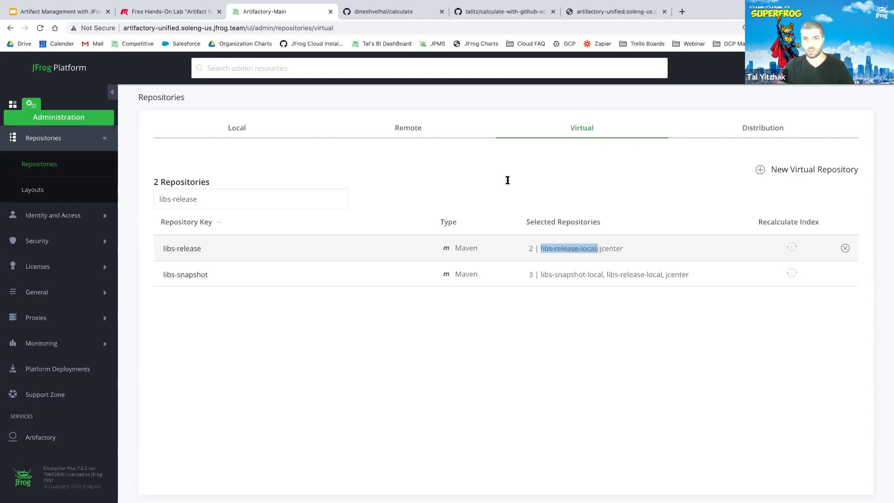
Filter the remote repositories by "jcenter" and highlight the URL of the jcenter repository.
left_click(395, 129)
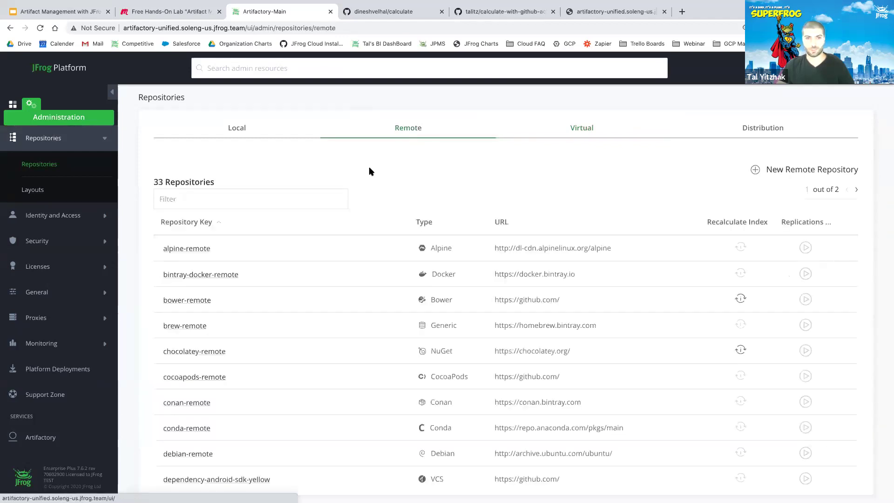
left_click(247, 198)
type("jcenter")
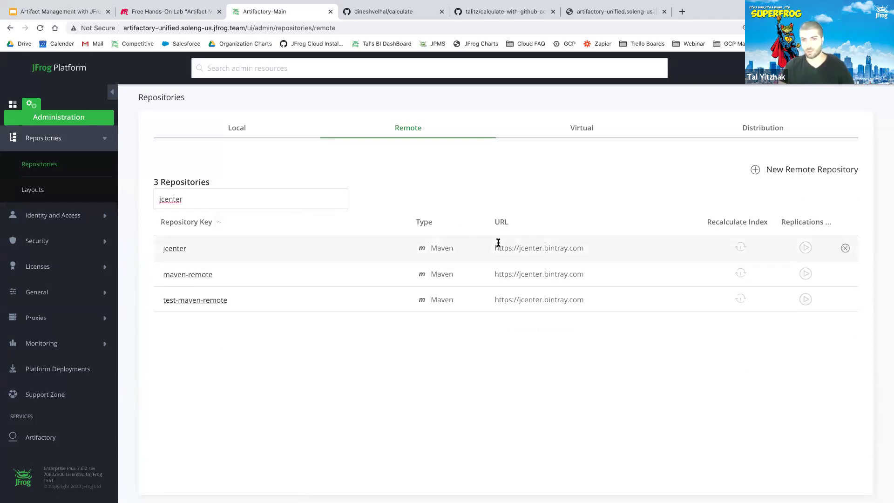
left_click_drag(494, 247, 583, 250)
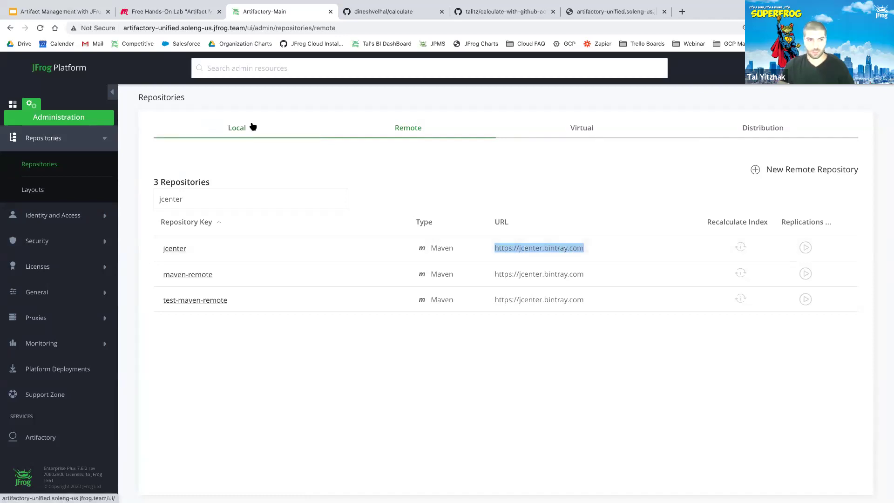
Filter the local repositories by "libs-" and open the configuration of libs-release-local.
left_click(266, 133)
left_click(267, 199)
type("libs-")
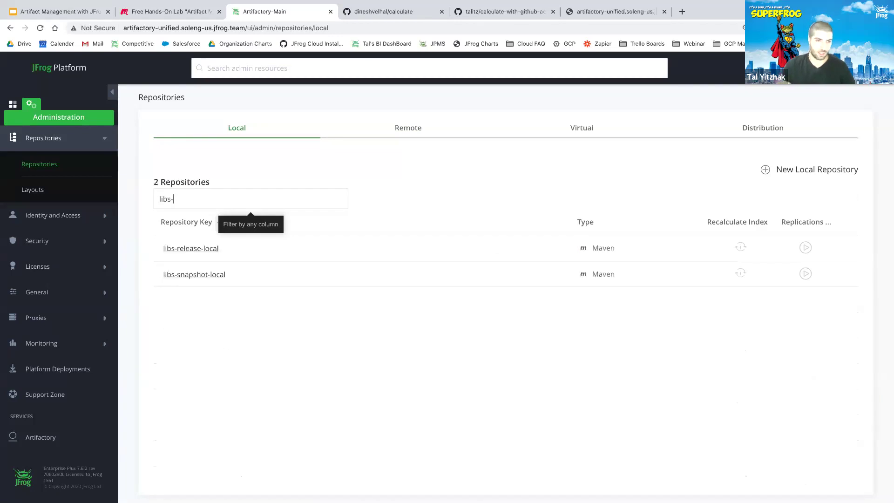
left_click(203, 247)
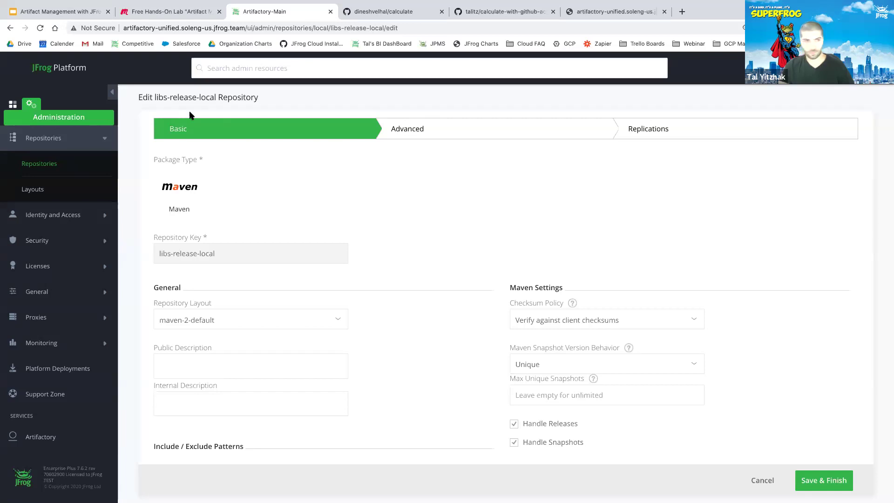
Leave the administration area for the application's Artifacts view and look up "libs-release" in the repository tree.
left_click(37, 117)
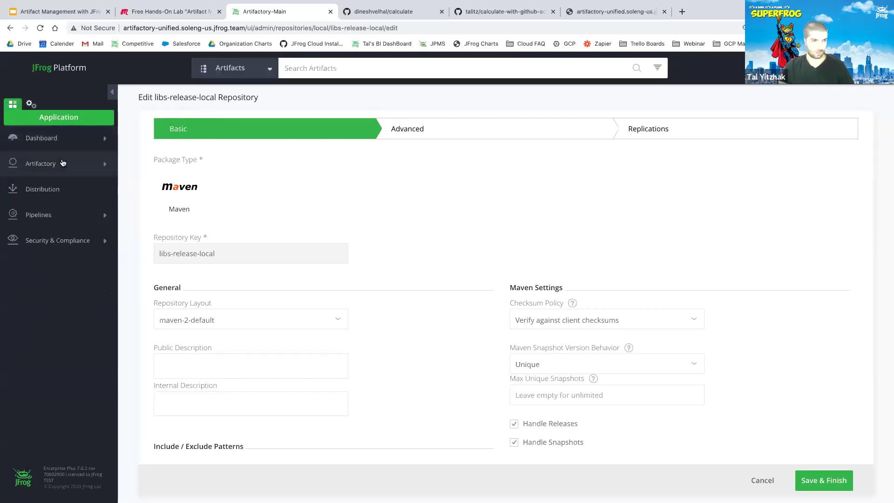
left_click(40, 163)
left_click(50, 240)
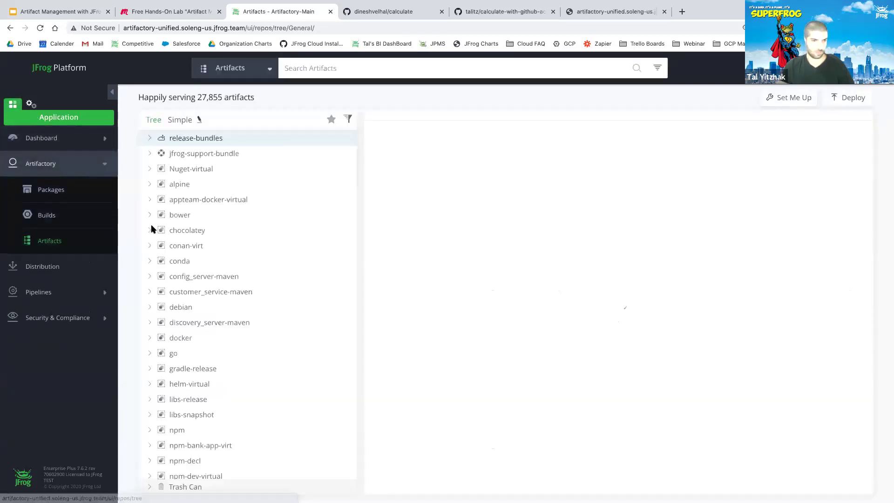
left_click(277, 120)
type("libs-release")
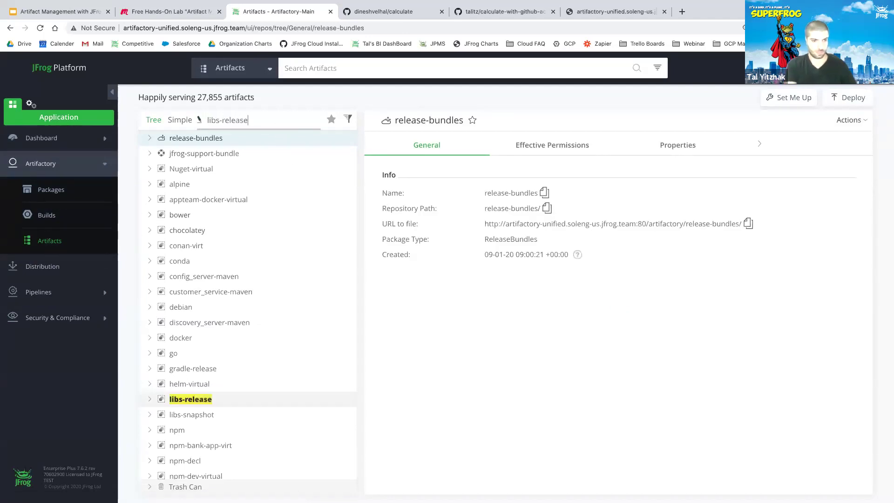
Select the libs-release virtual repository and expand it to show its folders.
left_click(176, 402)
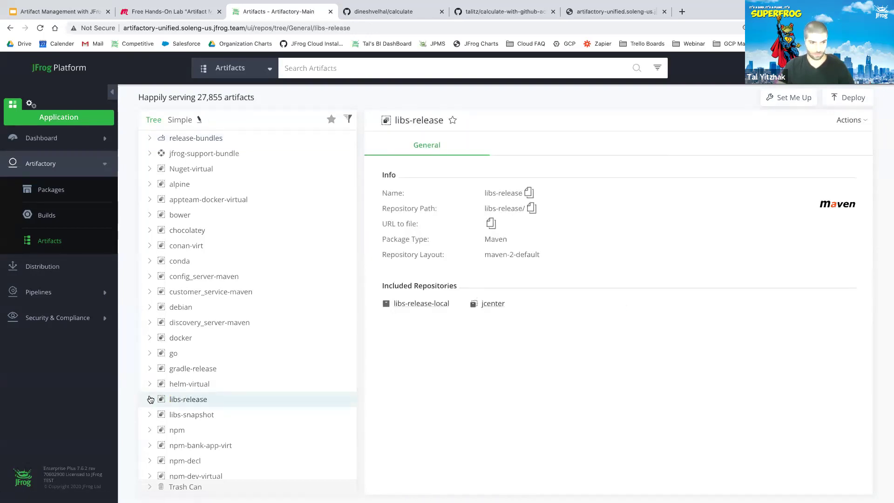
scroll(219, 409, "down", 8)
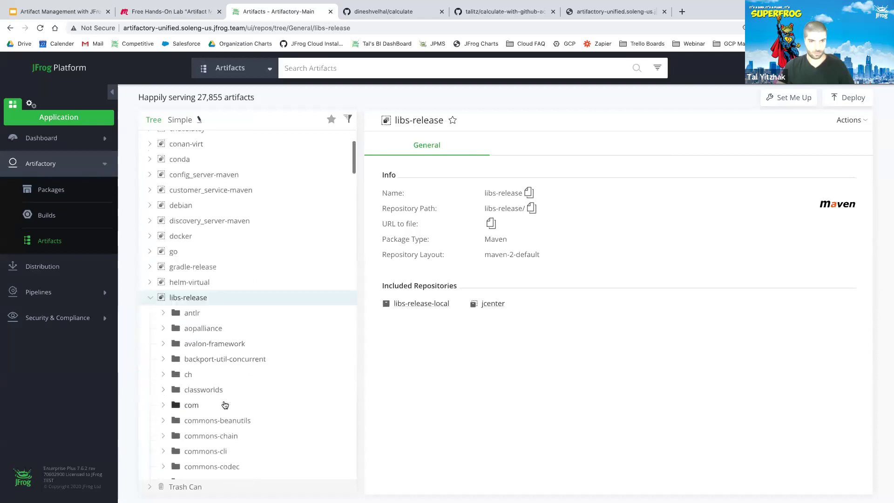
scroll(224, 403, "down", 1)
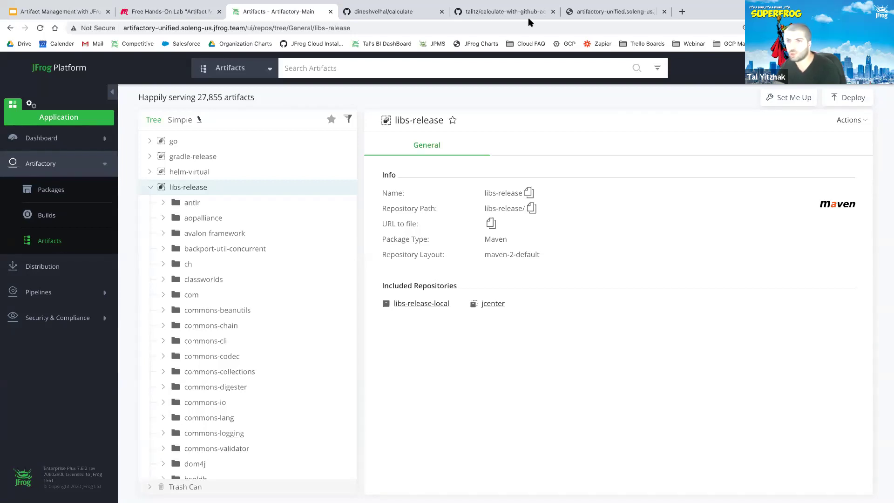
Open the Create Repositories quick setup, enlarge the page to show the package types, and restore the previous page size.
left_click(866, 68)
left_click(835, 100)
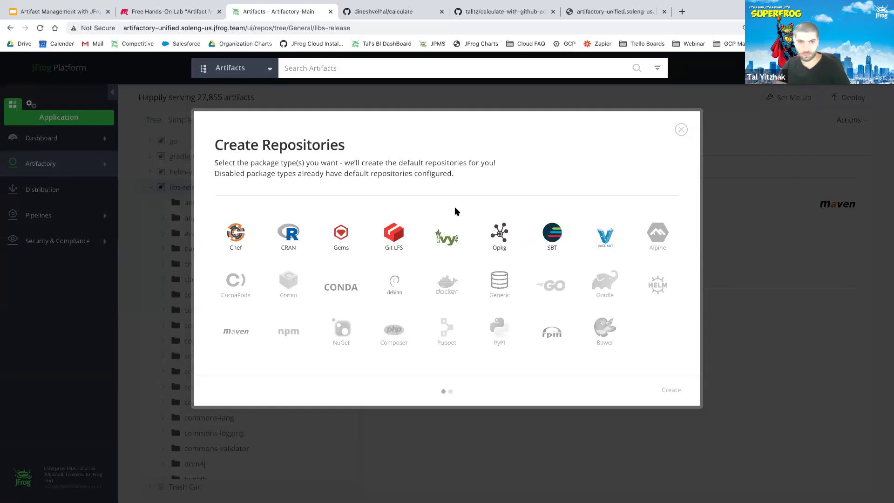
key("ctrl+plus")
key("ctrl+plus")
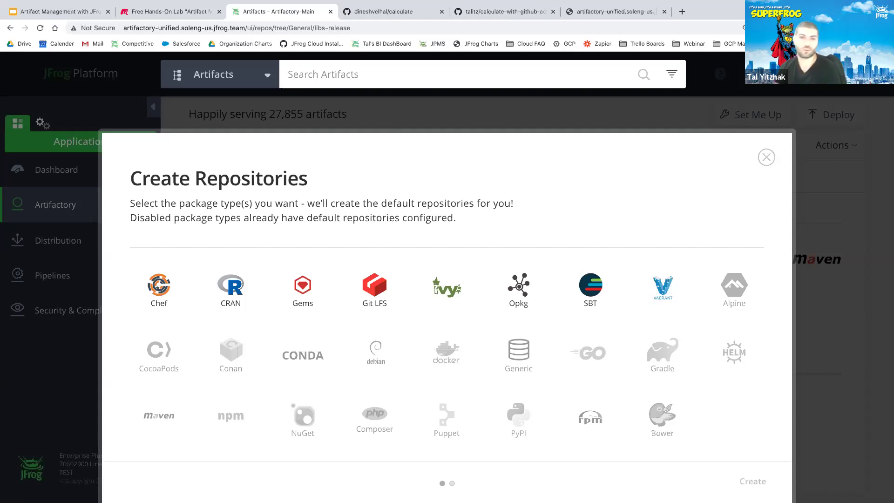
key("super+minus")
key("super+minus")
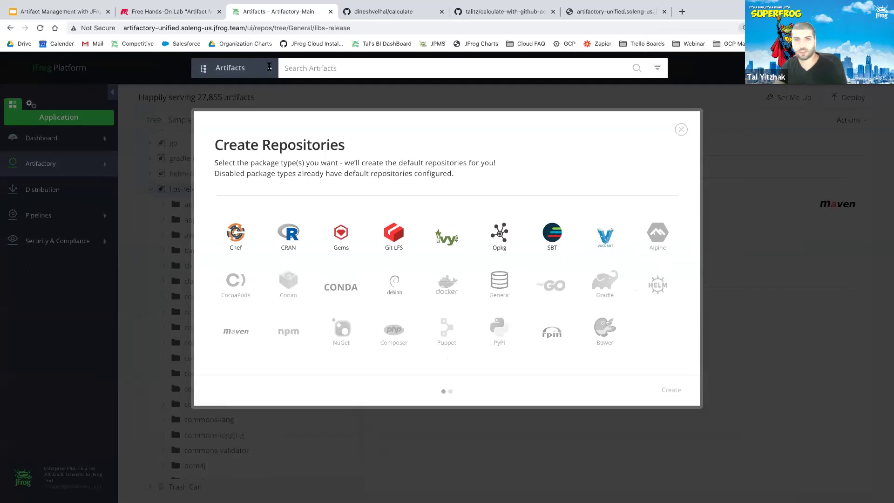
Switch to the Google Slides presentation and show slide 8, "What is Artifactory?".
left_click(73, 11)
scroll(106, 260, "up", 10)
scroll(91, 395, "down", 4)
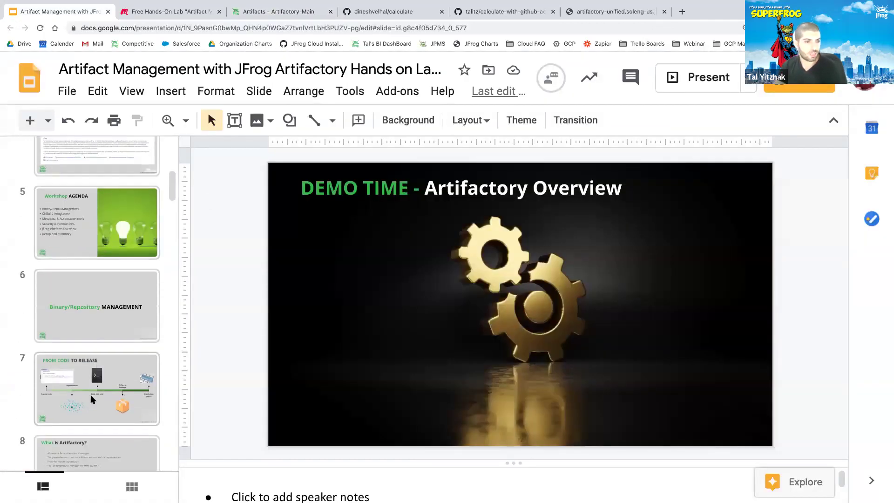
left_click(109, 311)
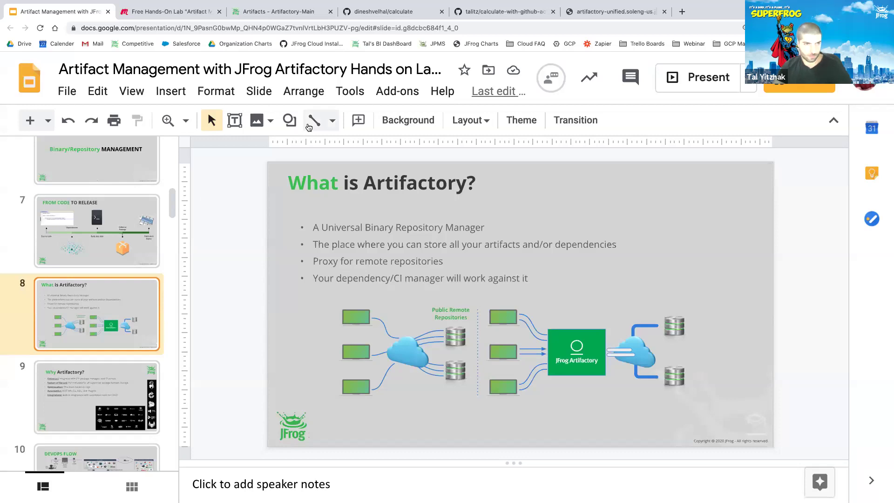
Switch back to Artifactory, close the Create Repositories quick setup, and collapse and re-expand libs-release in the tree.
left_click(284, 11)
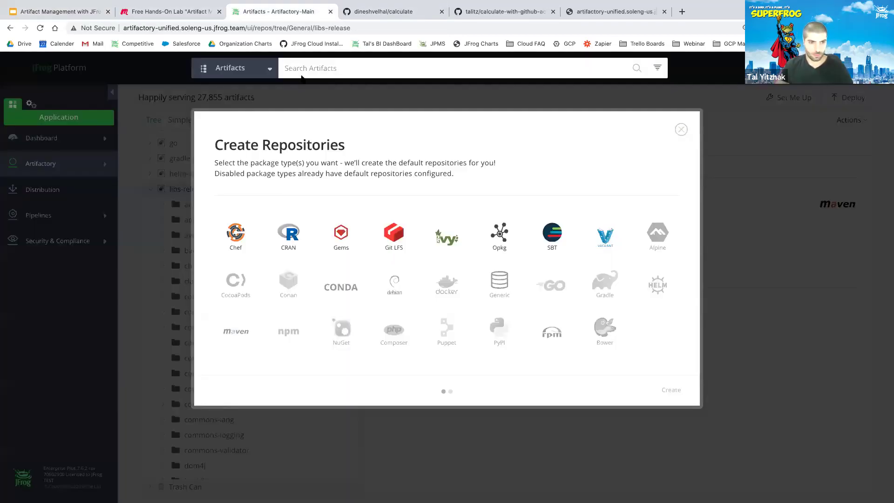
left_click(681, 129)
scroll(196, 213, "down", 1)
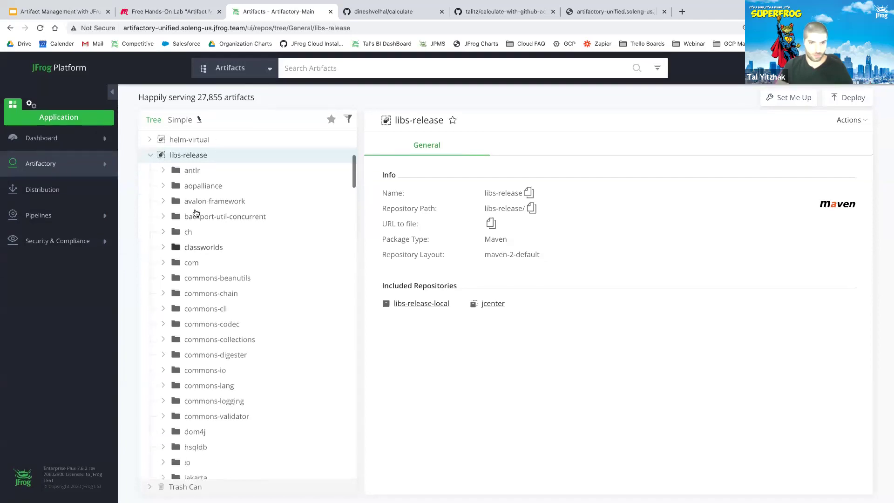
scroll(196, 213, "down", 1)
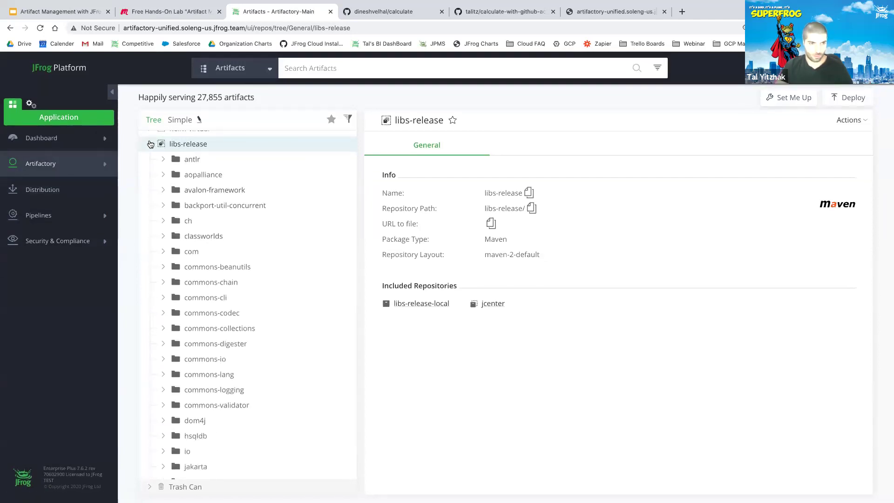
left_click(149, 144)
left_click(154, 145)
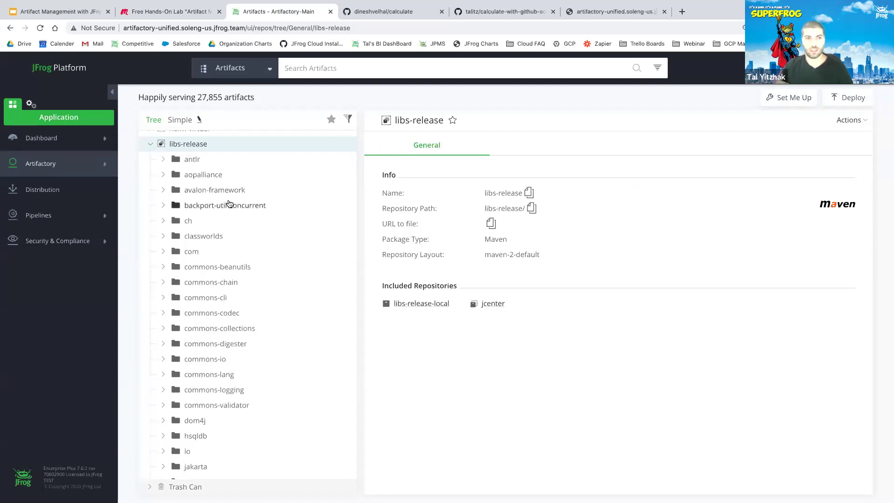
scroll(195, 184, "up", 2)
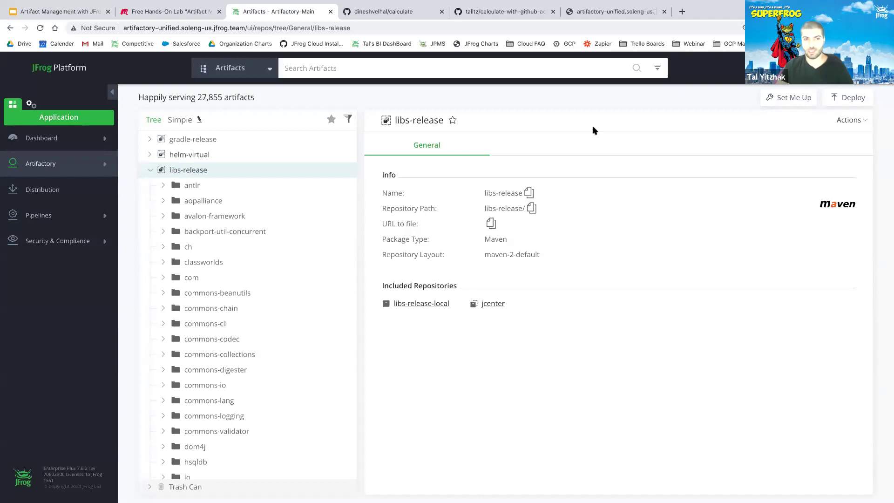
Deploy the single file FileSchemaForJFrogCLI-loaded-after.txt from the Desktop to the libs-release repository.
left_click(842, 99)
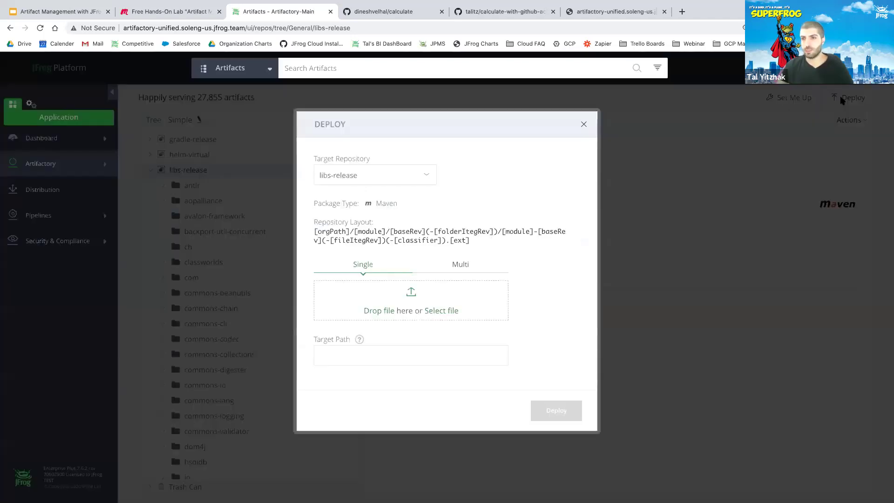
left_click(441, 312)
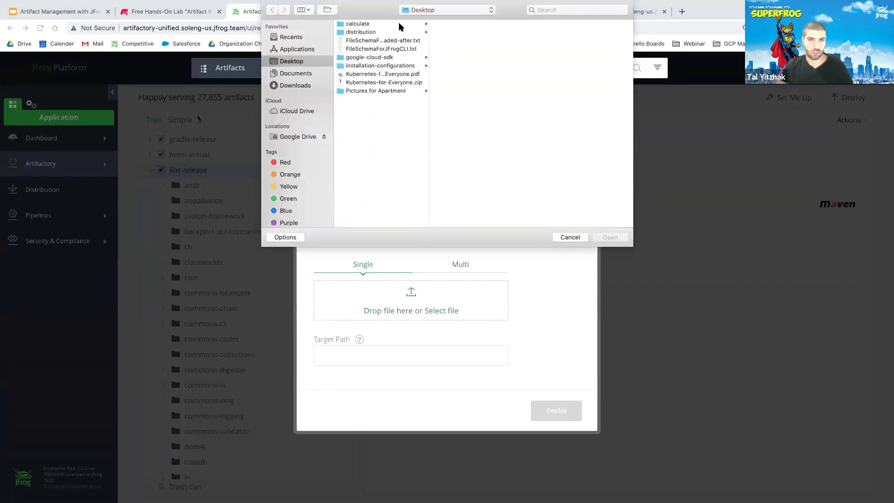
double_click(393, 41)
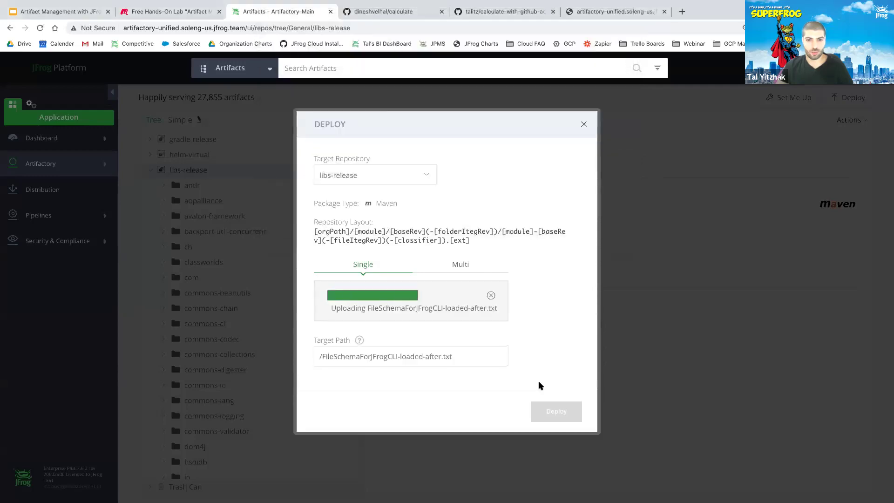
left_click(561, 433)
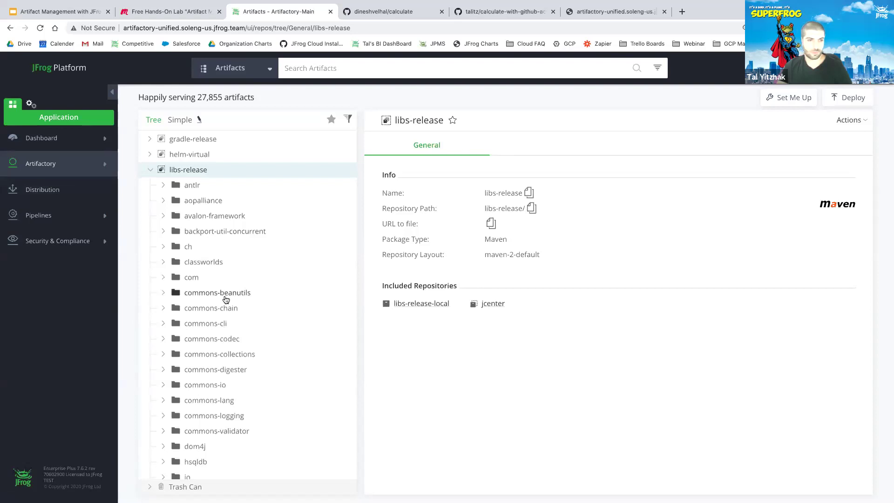
View the details of the deployed FileSchemaForJFrogCLI-loaded-after.txt and of settings.xml inside libs-release.
scroll(226, 300, "down", 20)
scroll(235, 188, "up", 1)
left_click(239, 200)
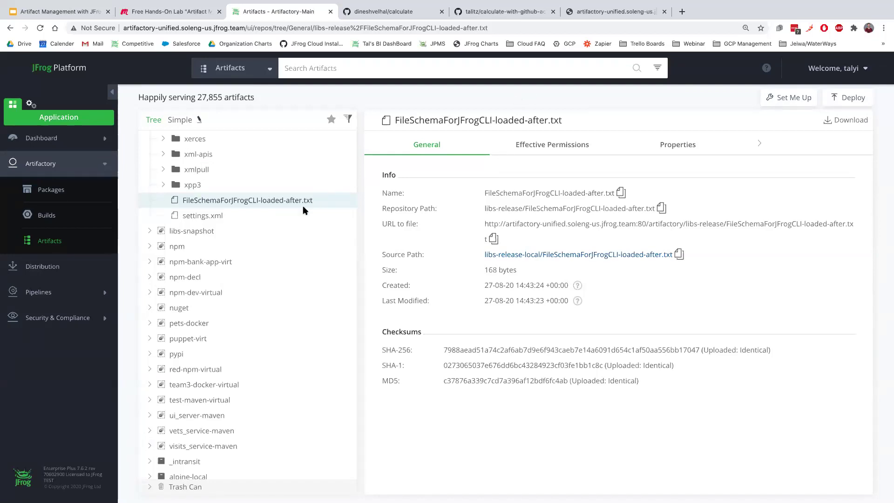
right_click(287, 202)
left_click(249, 217)
left_click(286, 201)
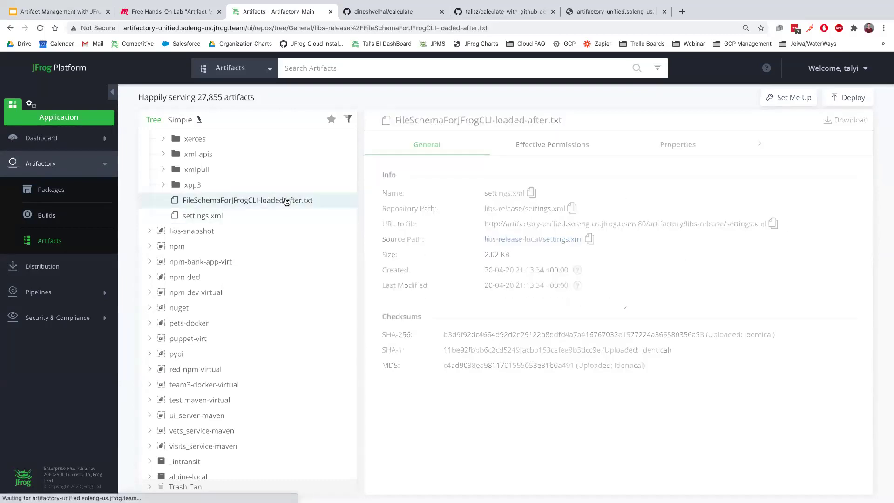
right_click(286, 201)
left_click(264, 217)
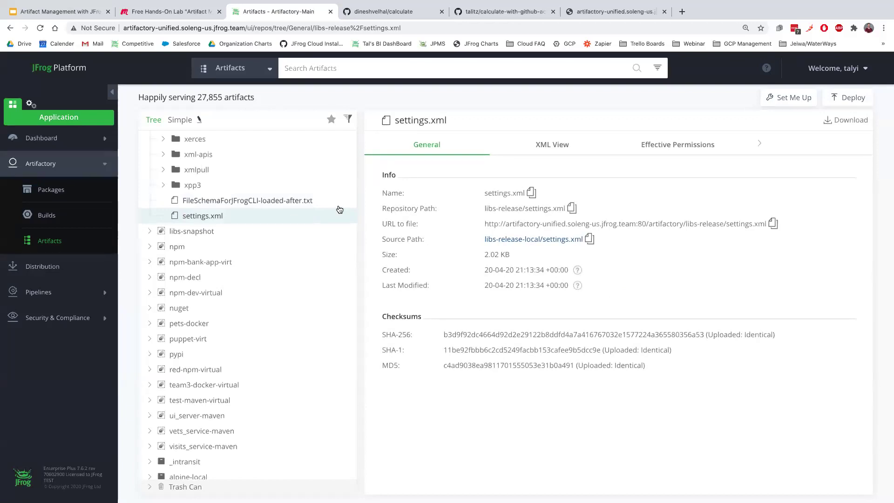
Look through the folders of libs-release from settings.xml back up to the repository's root.
scroll(339, 209, "up", 3)
scroll(326, 208, "up", 5)
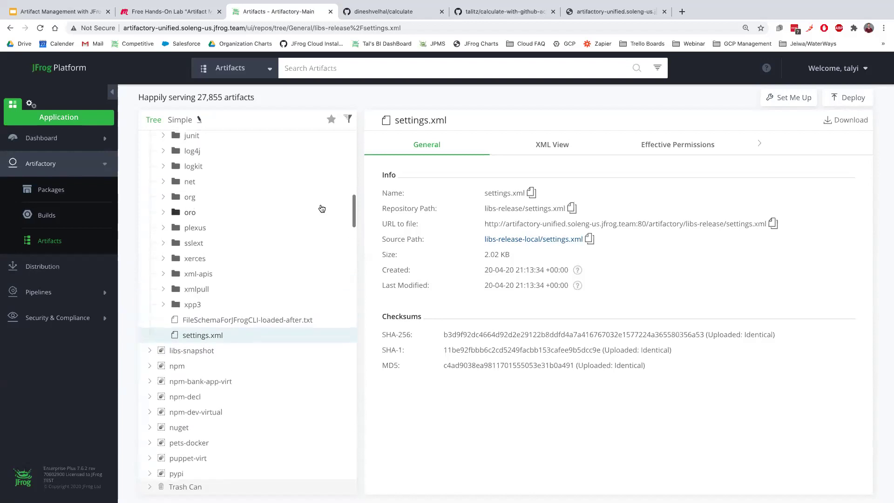
scroll(321, 209, "up", 5)
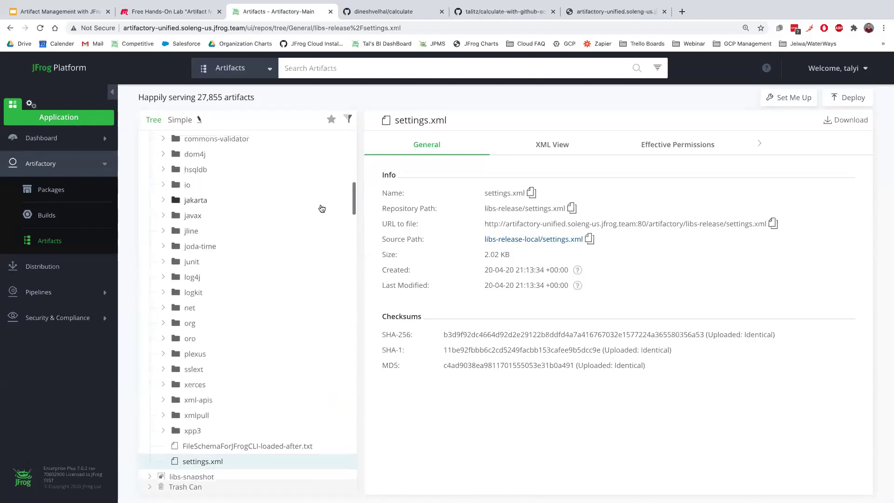
scroll(321, 208, "up", 6)
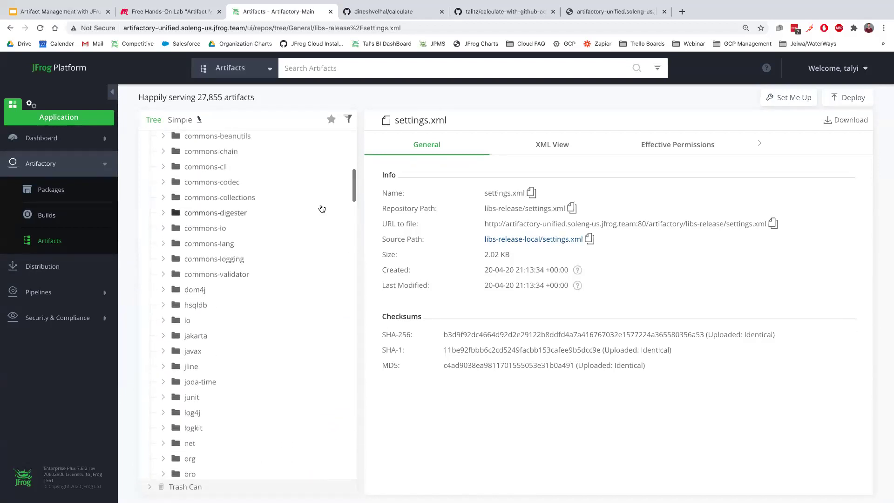
scroll(321, 209, "up", 5)
scroll(321, 208, "down", 8)
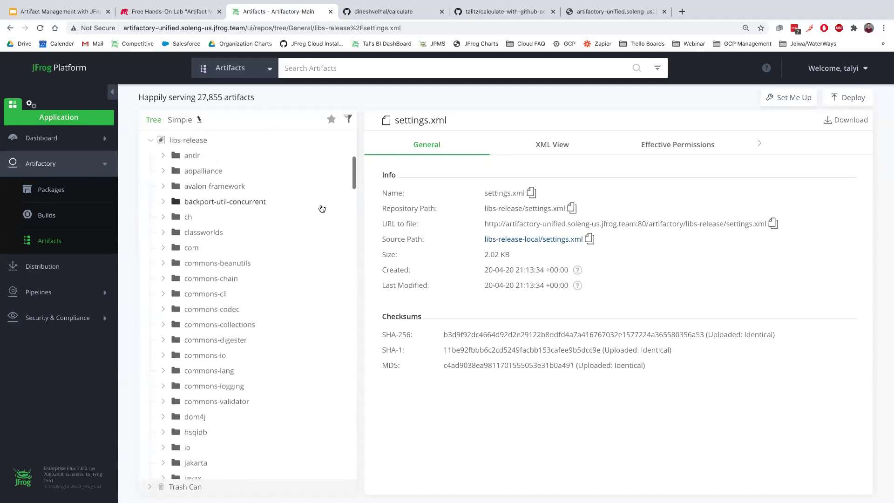
View the general details of the deployed FileSchemaForJFrogCLI-loaded-after.txt in libs-release, and collapse the repository in the tree.
scroll(322, 209, "down", 9)
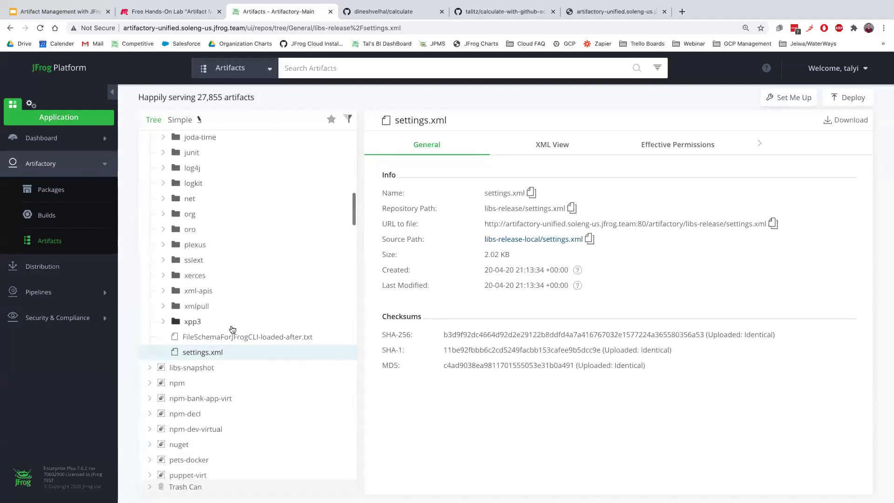
left_click(229, 335)
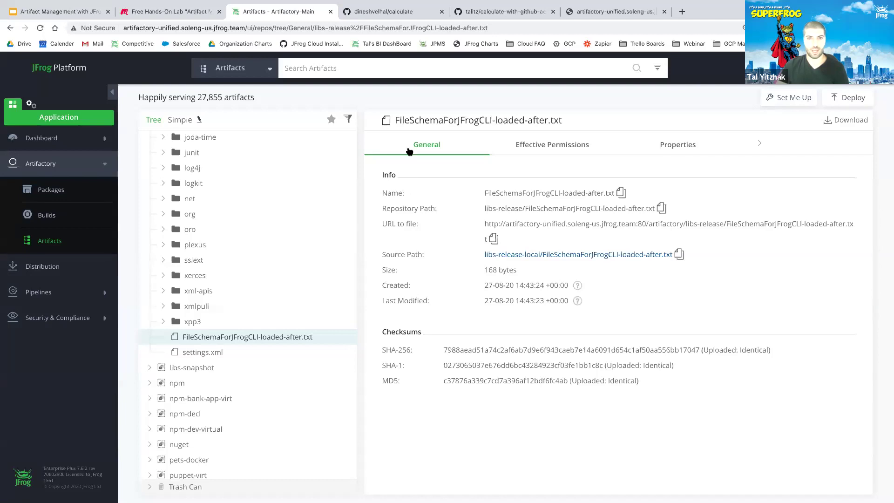
left_click_drag(386, 169, 445, 313)
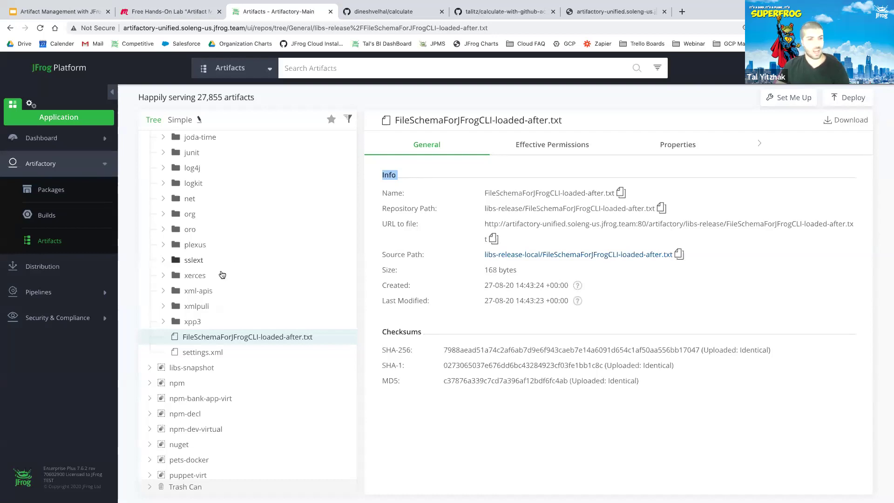
scroll(222, 275, "up", 15)
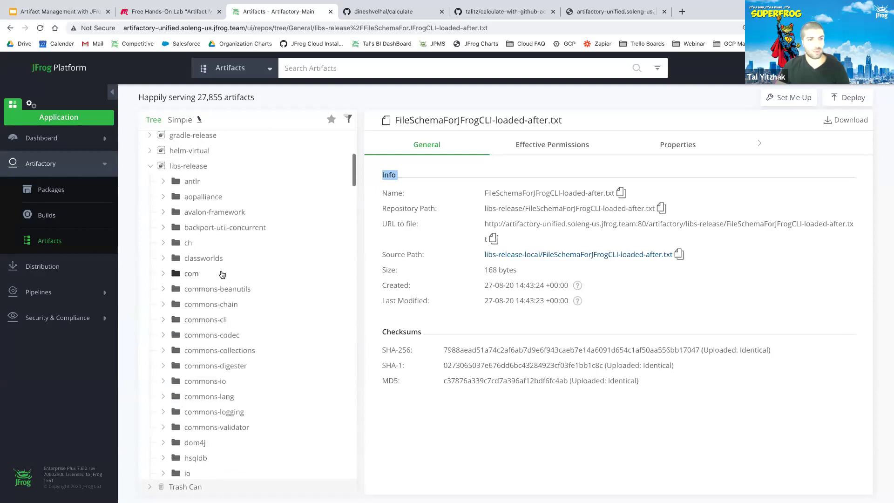
left_click(151, 279)
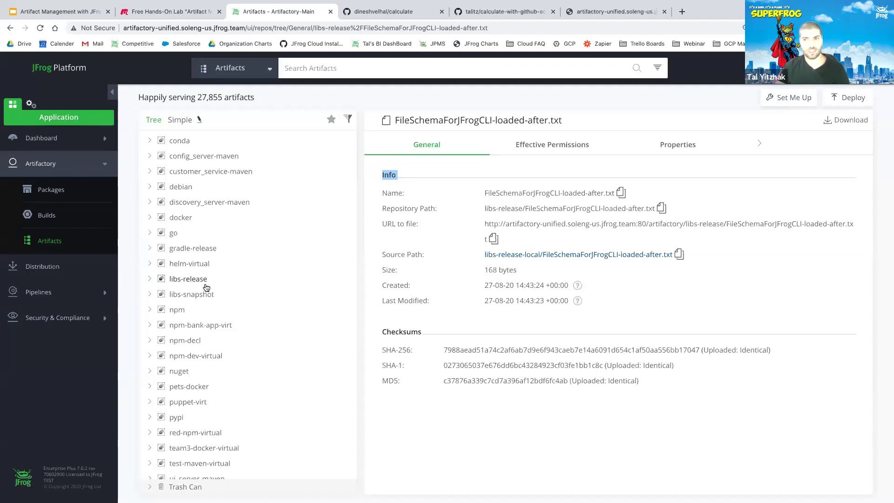
Open Set Me Up and review the Maven deployment instructions for the libs-release repository.
left_click(784, 98)
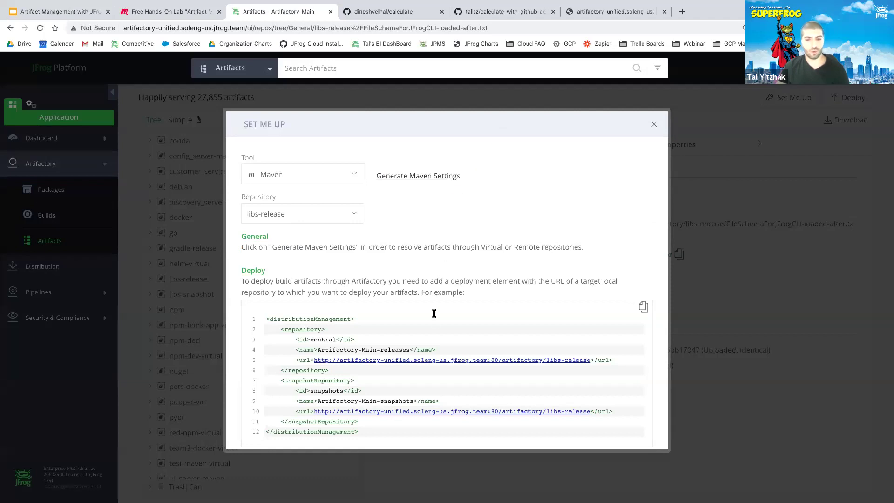
scroll(436, 322, "down", 1)
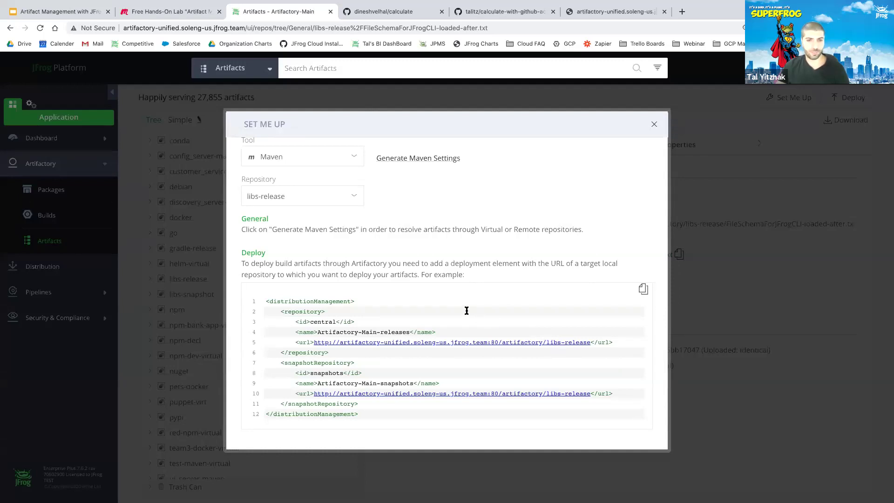
scroll(466, 310, "up", 1)
Switch the setup tool to NuGet and review the CLI configuration instructions for Nuget-virtual.
left_click(287, 179)
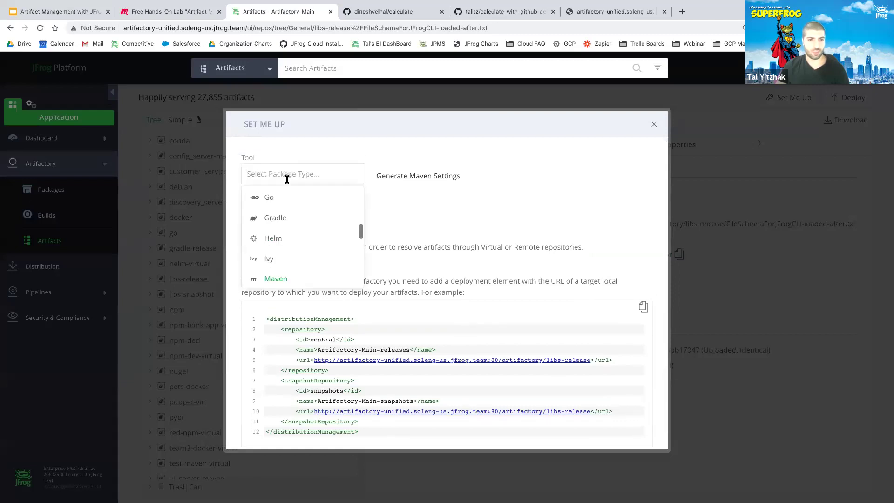
scroll(287, 248, "down", 1)
scroll(287, 247, "down", 1)
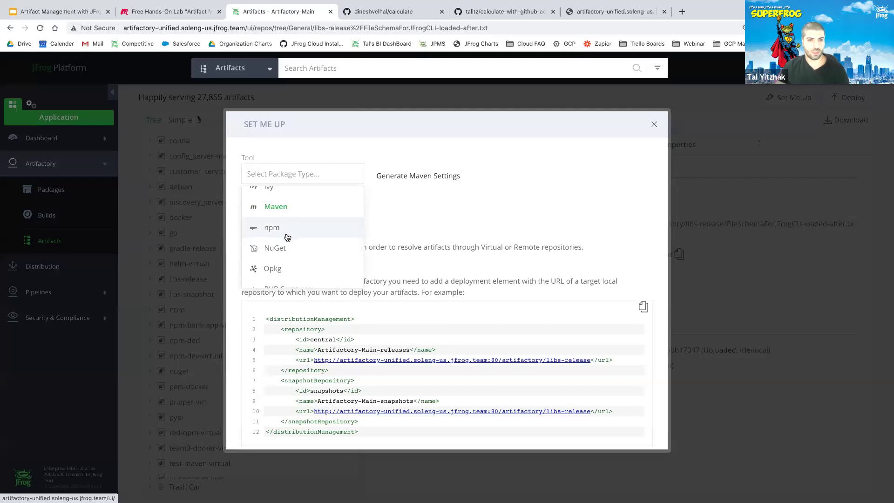
left_click(286, 248)
scroll(344, 328, "down", 2)
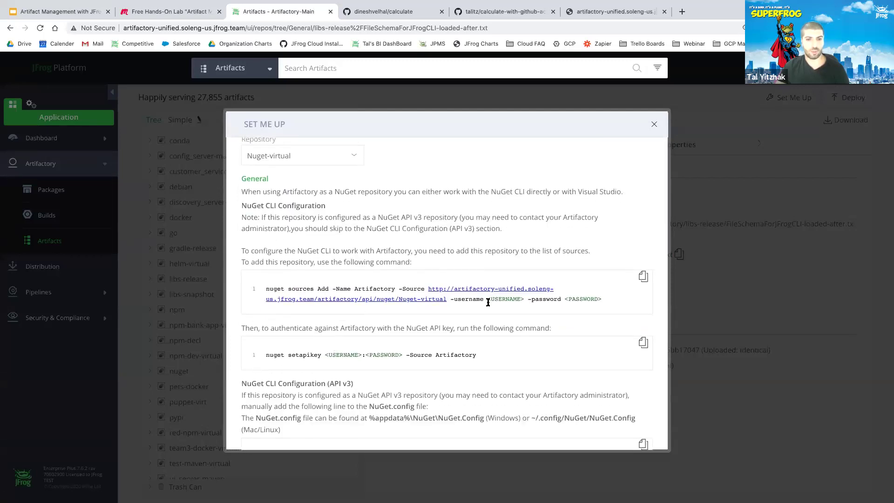
scroll(430, 319, "up", 2)
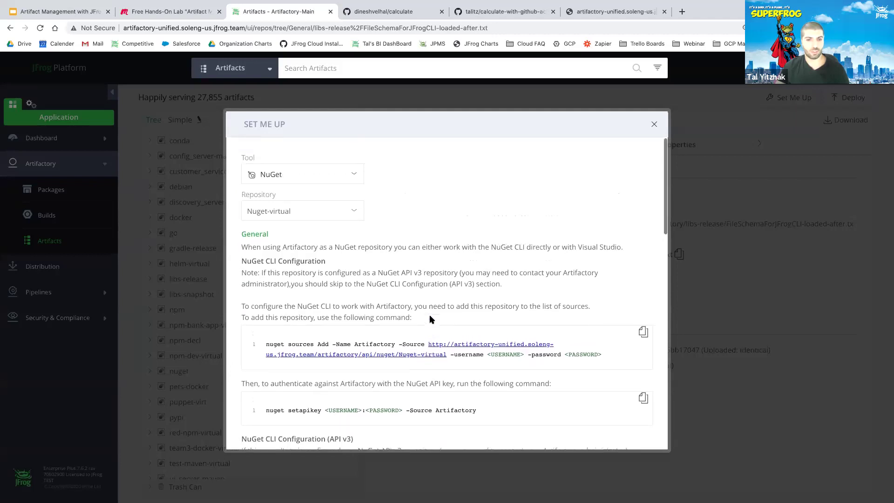
Switch the setup tool to PyPI, review the deploy and resolve instructions for the pypi repository, and close Set Me Up.
left_click(335, 171)
scroll(335, 253, "down", 1)
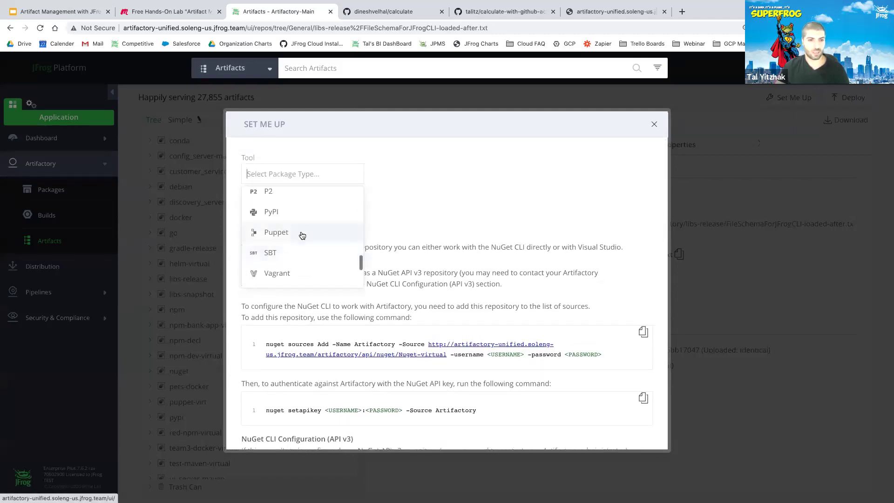
left_click(301, 211)
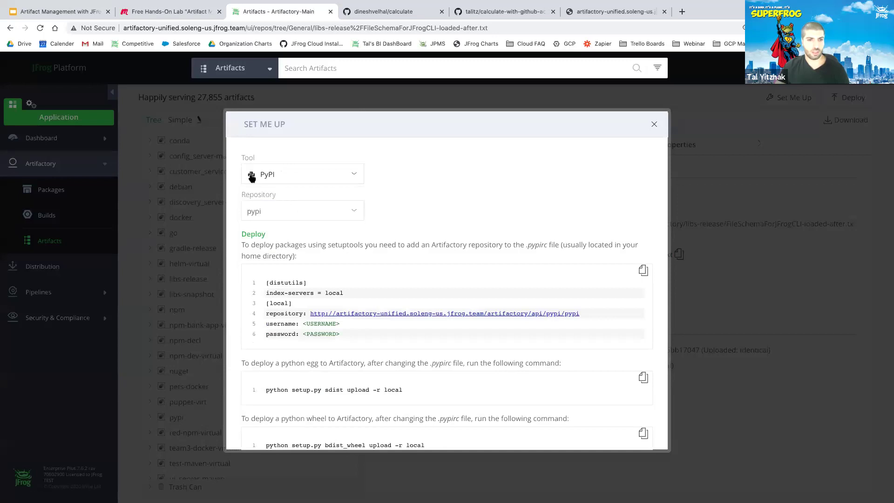
scroll(319, 325, "down", 2)
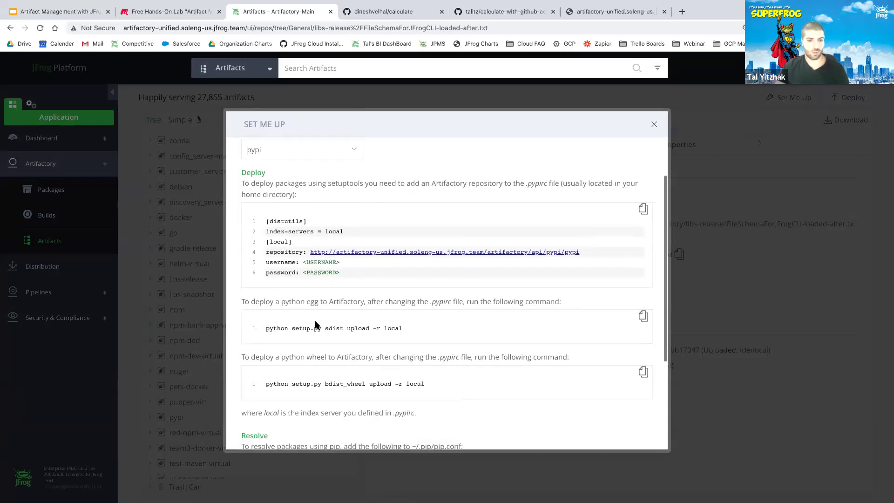
scroll(390, 388, "down", 3)
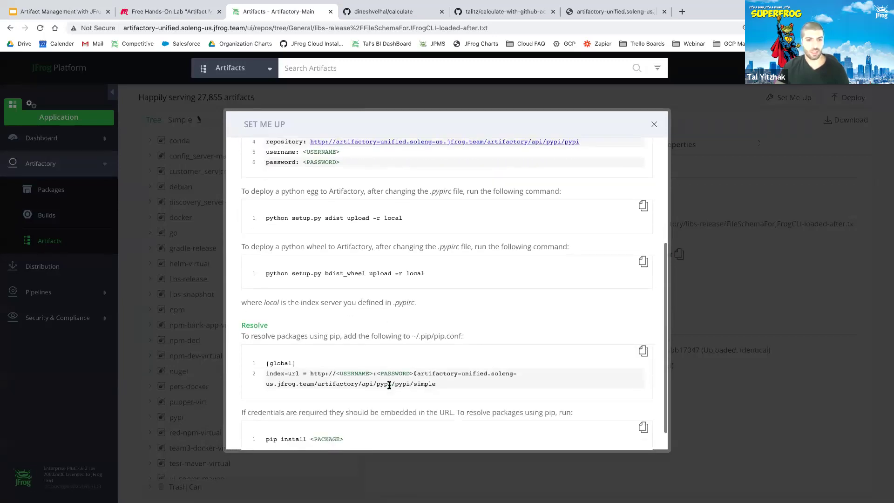
scroll(390, 387, "down", 1)
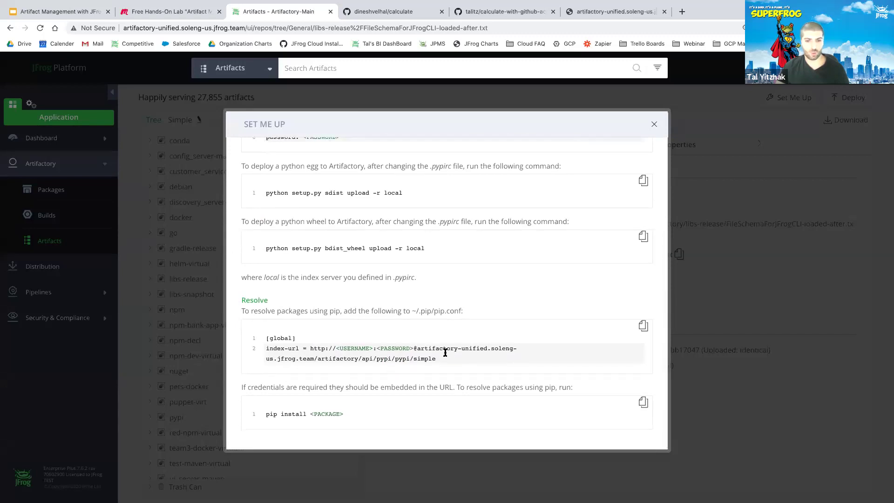
scroll(410, 298, "up", 5)
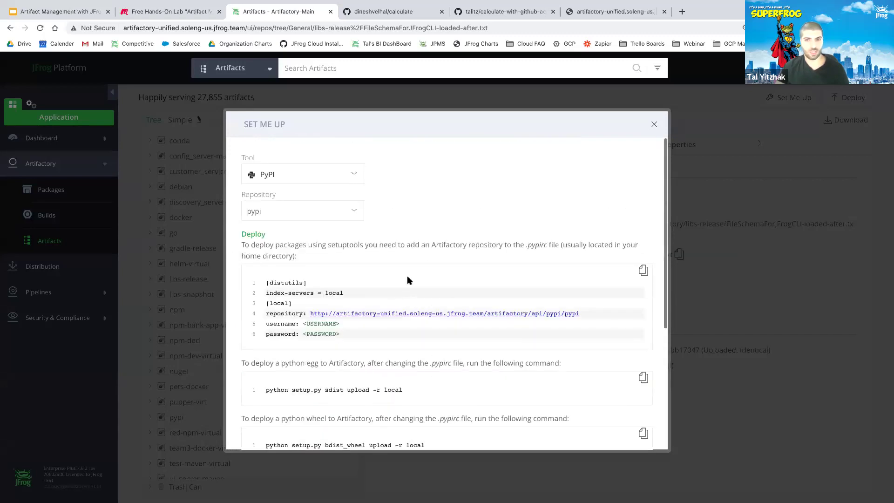
left_click(654, 124)
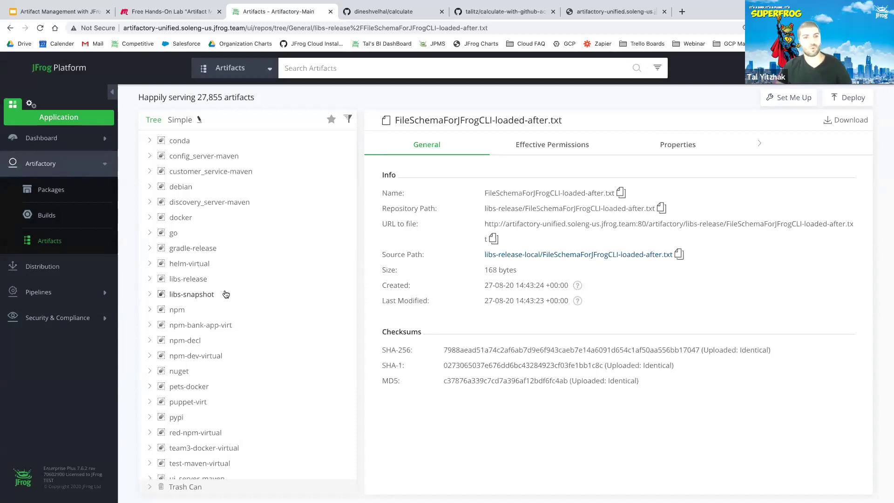
View the details of libs-release, and show the HTTPS clone address of the calculate repository on GitHub.
left_click(178, 280)
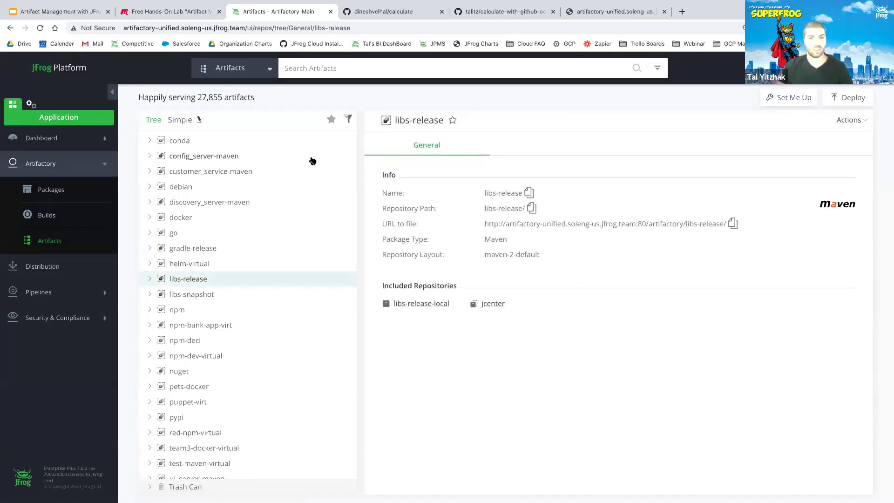
left_click(374, 12)
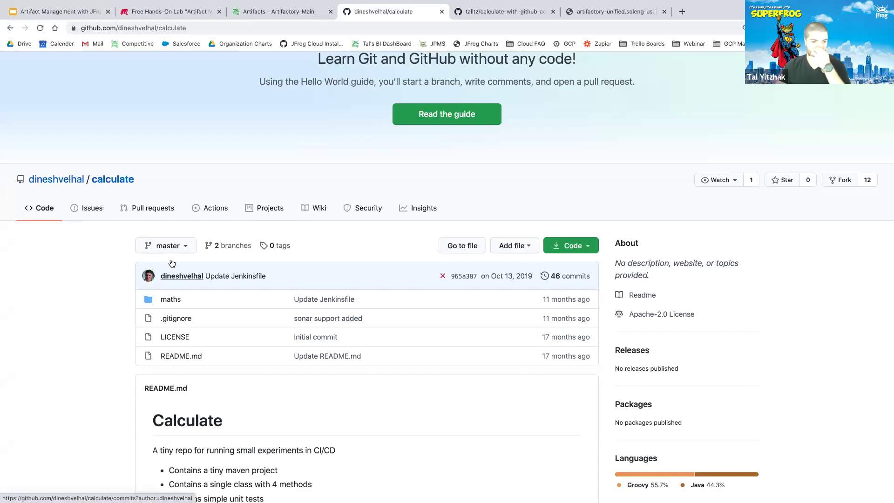
scroll(202, 352, "down", 3)
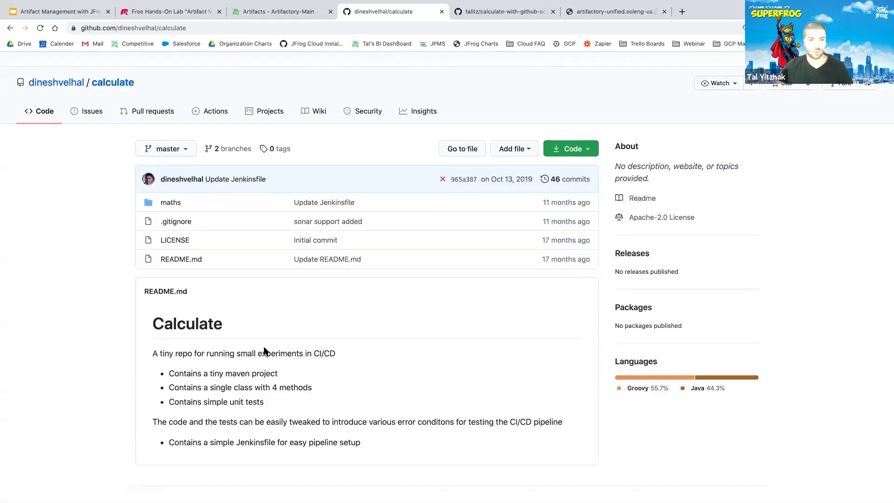
scroll(247, 298, "up", 2)
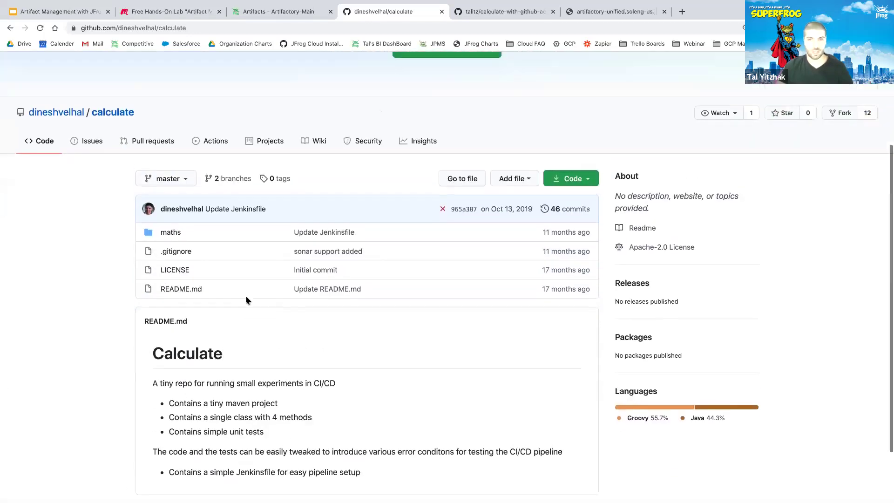
left_click(570, 233)
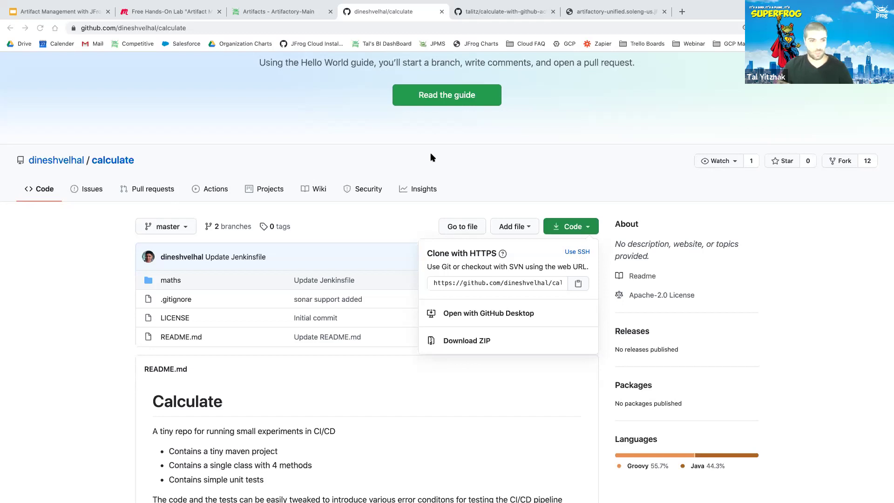
Switch to the terminal, clear it, and try to clone the calculate GitHub repository into the Desktop folder with git clone.
key("super+Tab")
key("ctrl+l")
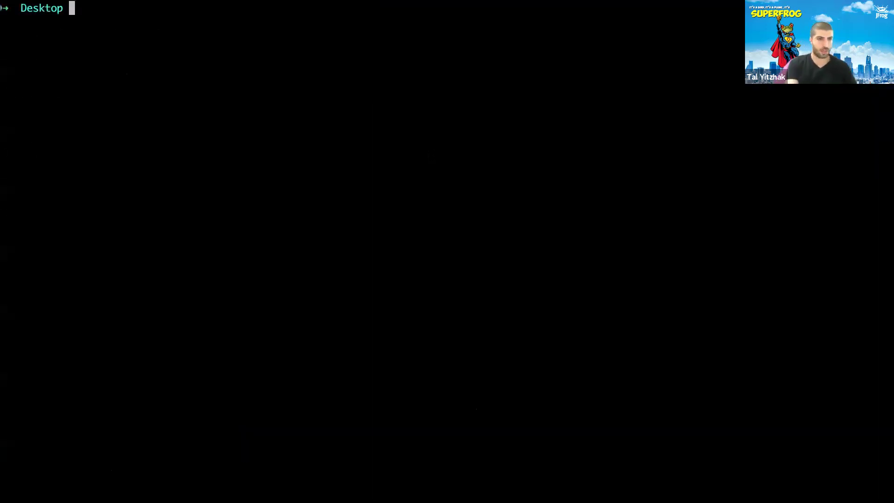
type("git clone")
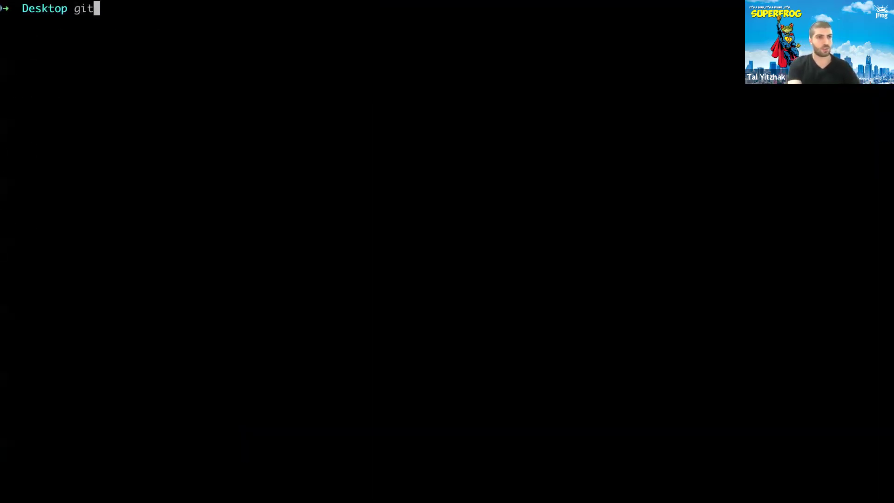
type("https://github.com/dineshvelhal/calculate.git")
key("Return")
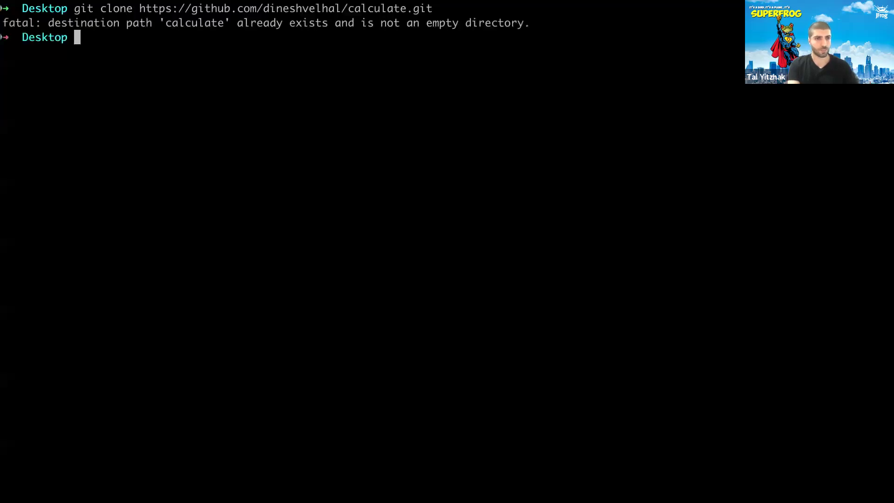
List the Desktop folder, change into the existing calculate directory and list its contents.
type("ls")
key("Return")
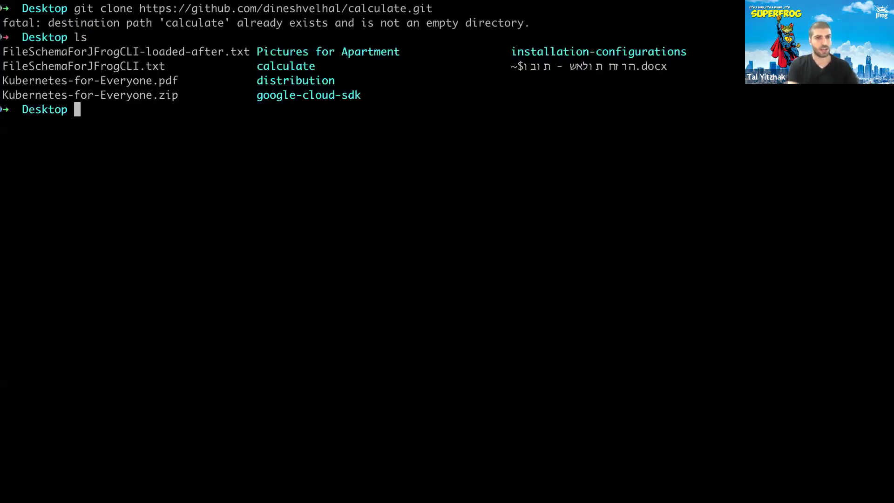
type("cd ca")
key("Tab")
key("Return")
type("ls")
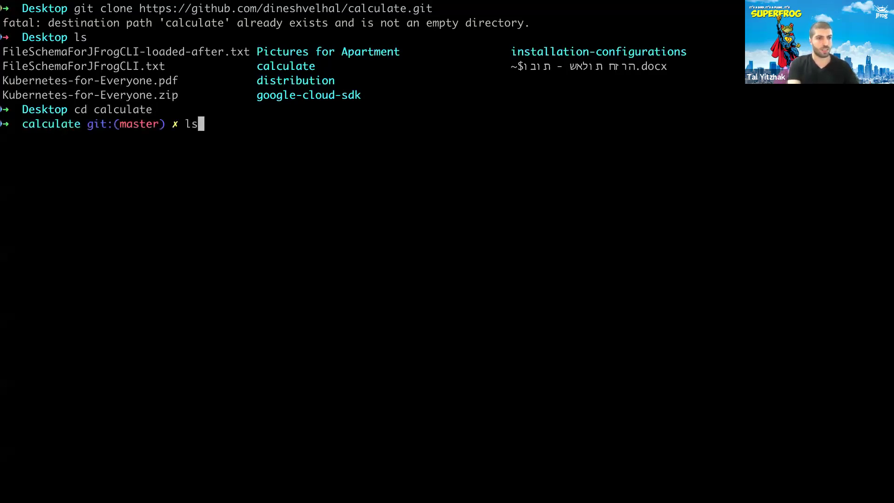
key("Return")
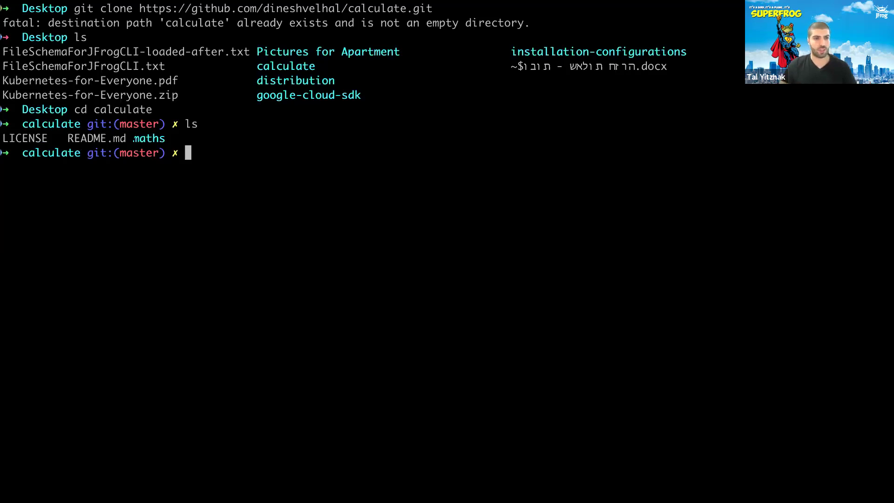
Change into the maths directory and list all its files, including hidden ones, in long format.
type("cd ma")
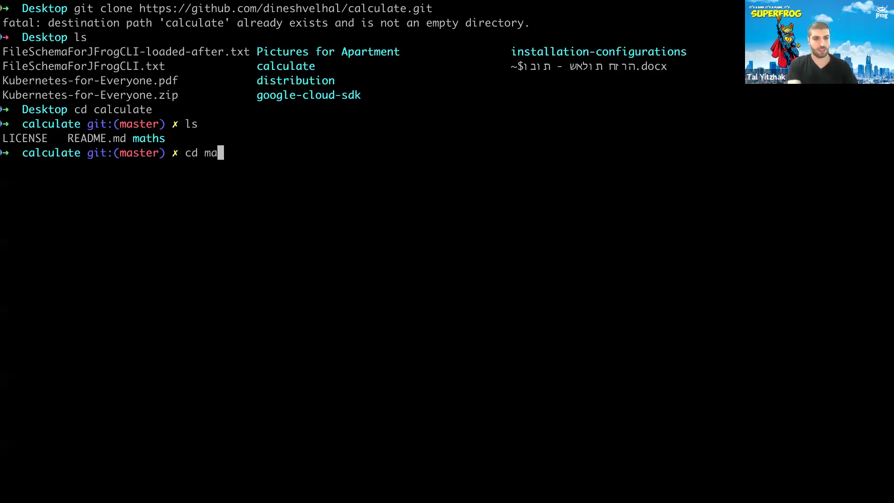
key("Tab")
key("Return")
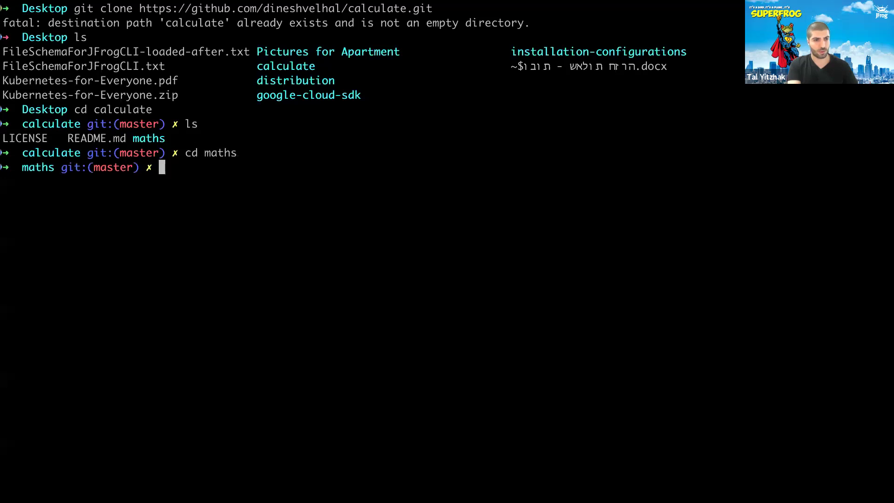
type("ls -la")
key("Return")
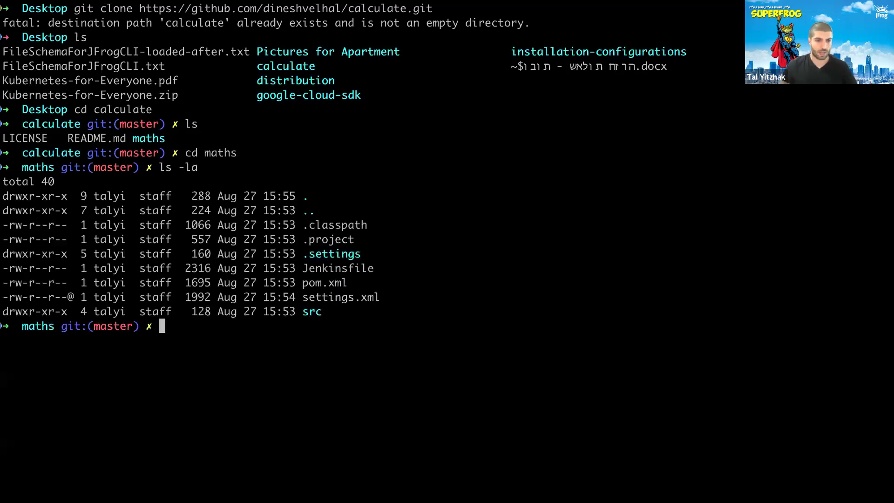
left_click_drag(302, 282, 348, 268)
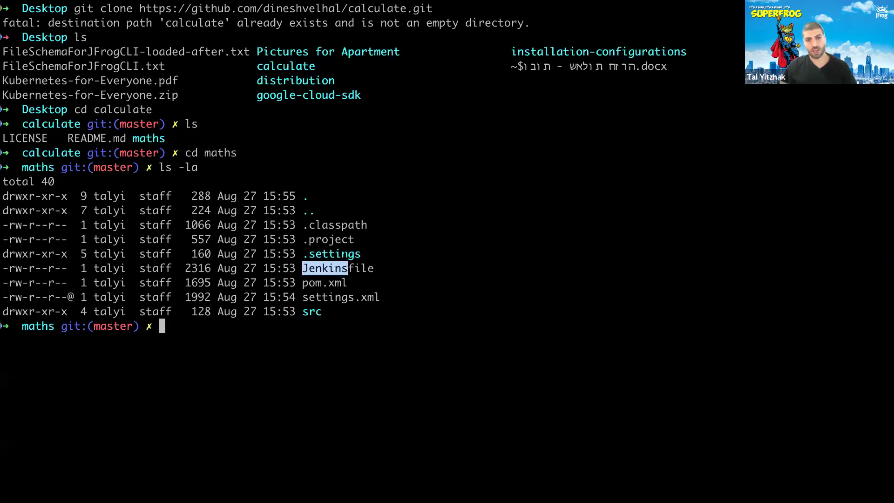
left_click(344, 227)
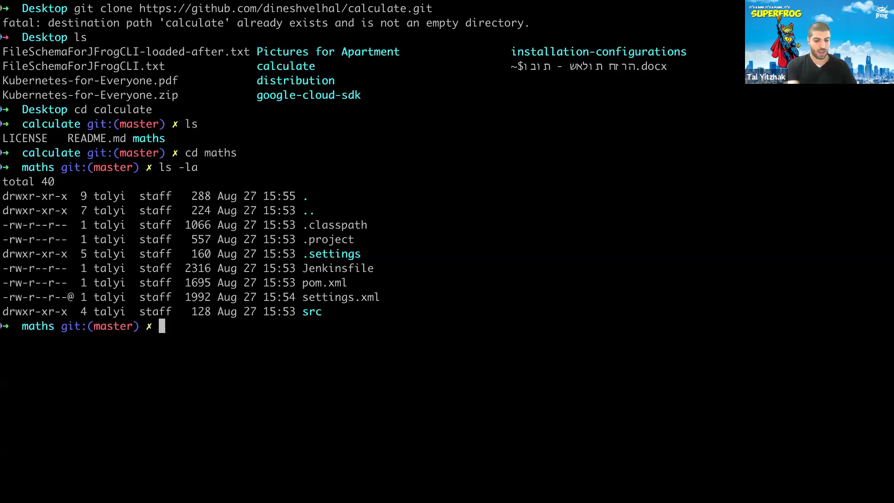
Build the Maven project in the maths directory with mvn clean install.
type("mvn clean install")
key("Return")
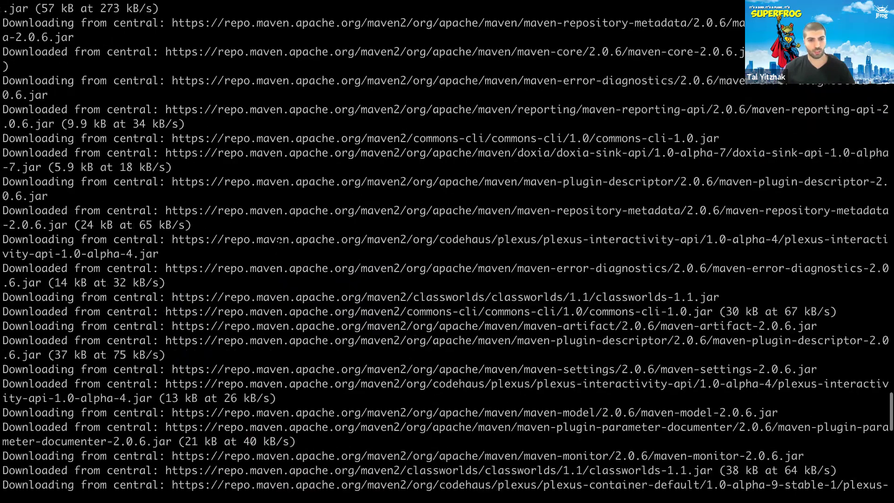
Look back through the Maven download output, stop the running build and list the contents of the maths directory.
scroll(279, 241, "up", 2)
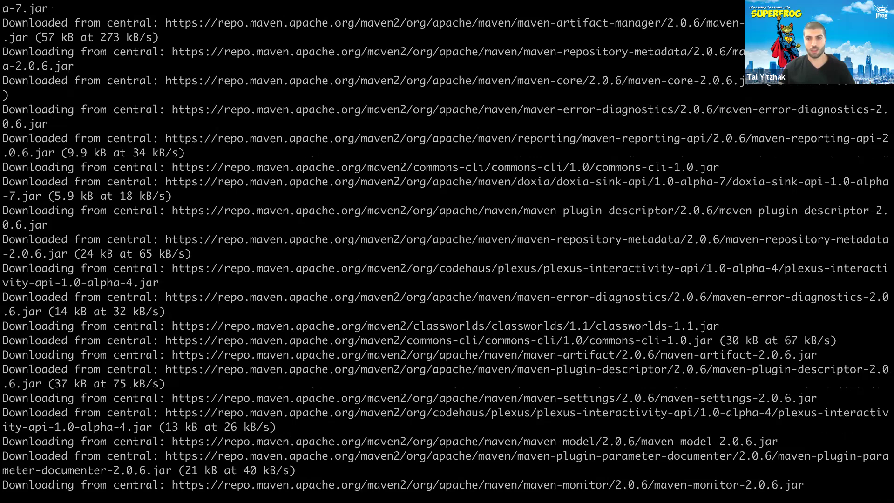
scroll(447, 251, "up", 6)
scroll(447, 252, "up", 2)
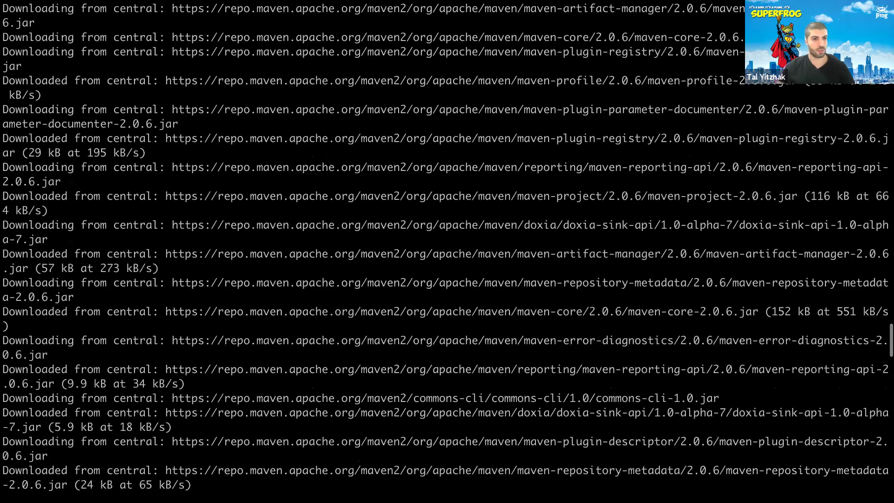
scroll(447, 252, "down", 10)
key("ctrl+c")
key("Return")
type("ls")
key("Return")
Switch to the JFrog Platform in the browser and generate Maven settings for the libs-release repository through Set Me Up.
key("ctrl+Right")
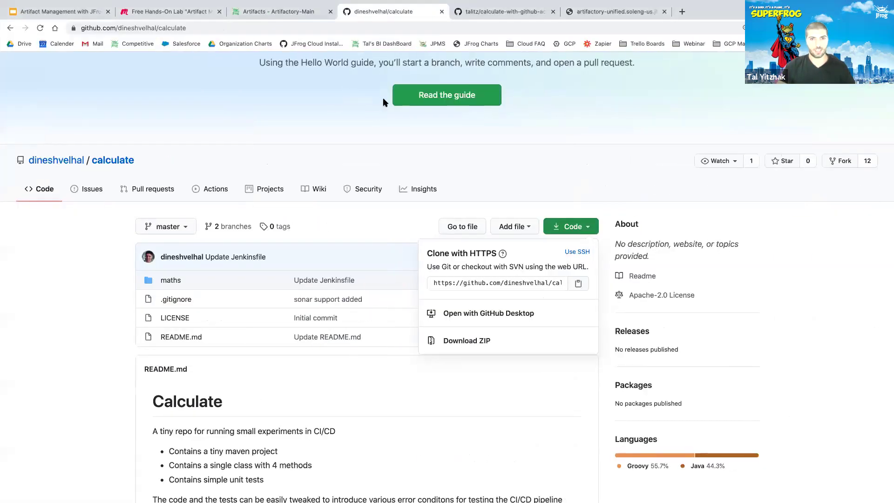
left_click(272, 13)
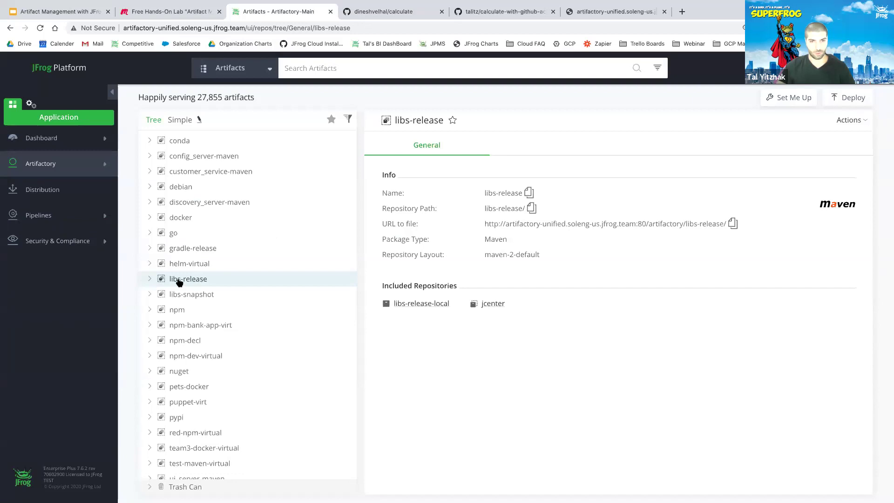
left_click(782, 100)
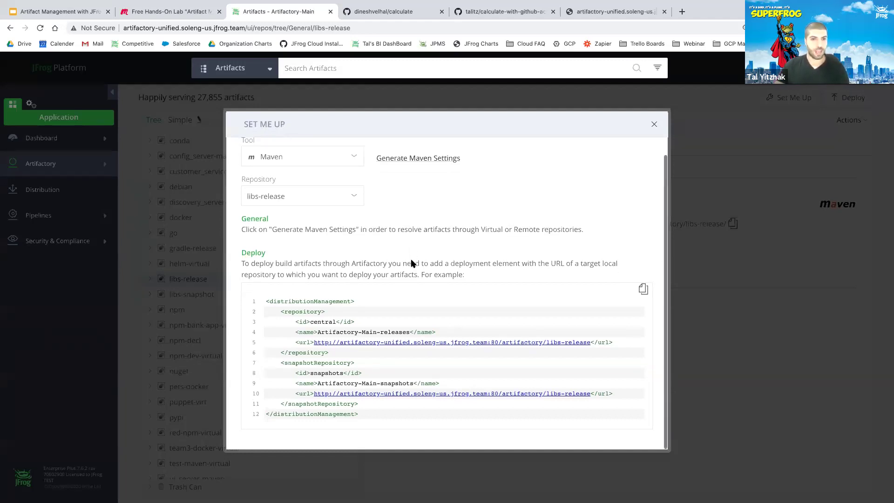
left_click(419, 176)
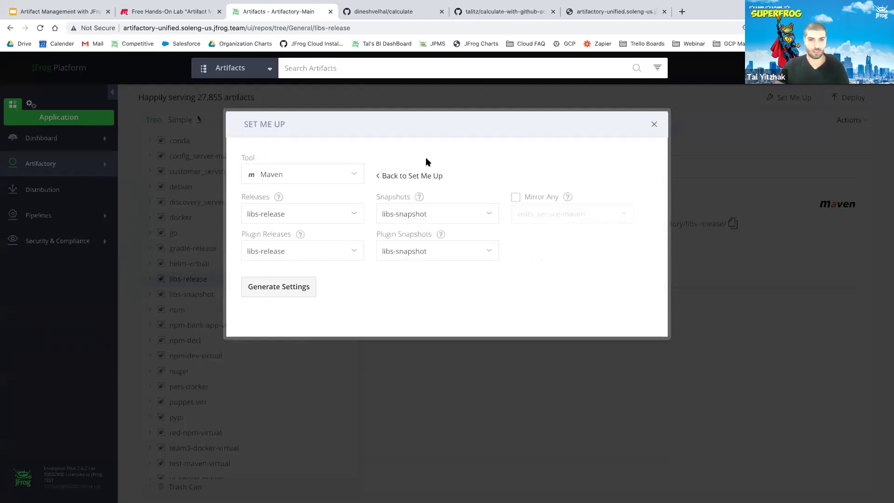
left_click(285, 289)
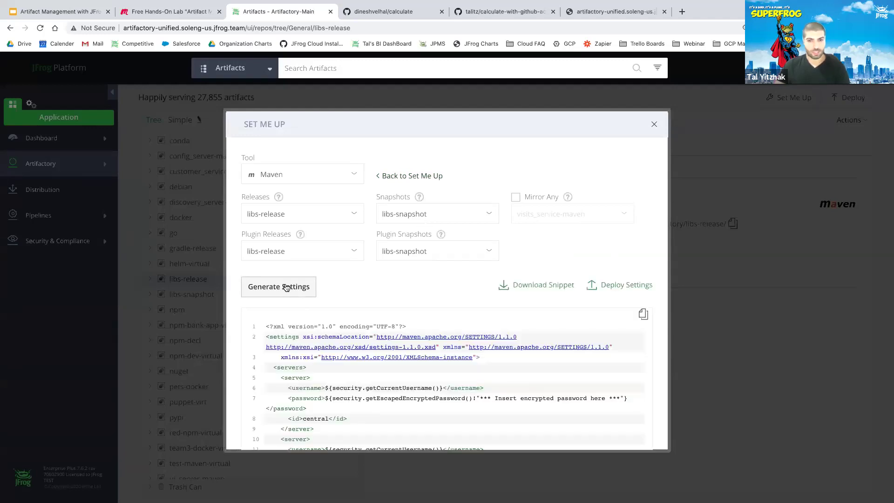
Review the generated Maven settings, download the snippet as settings.xml and open the downloaded file.
scroll(419, 280, "down", 2)
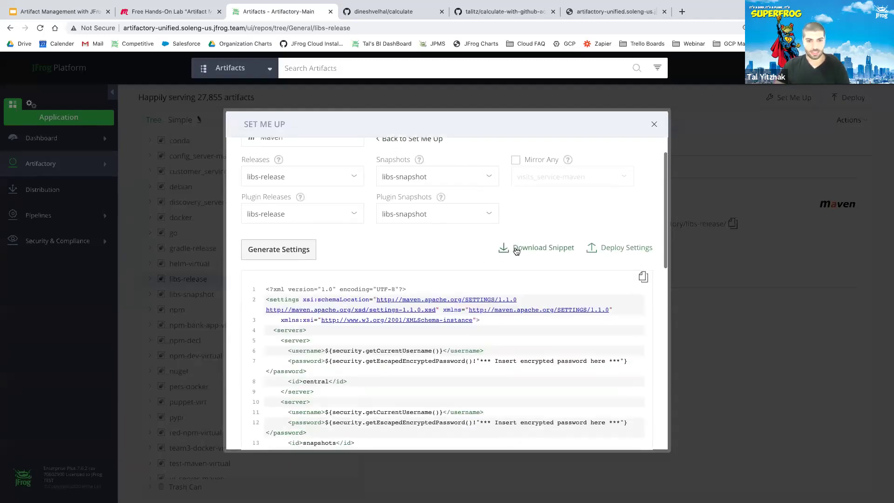
scroll(430, 342, "down", 5)
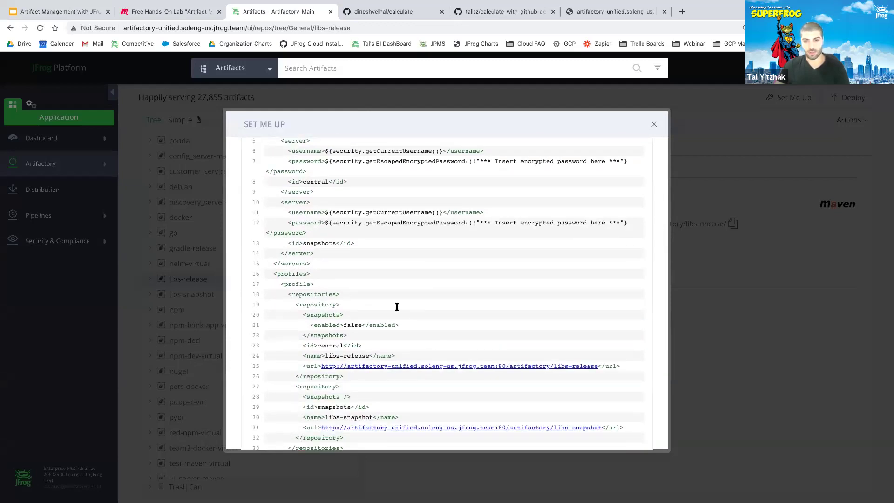
scroll(422, 350, "down", 1)
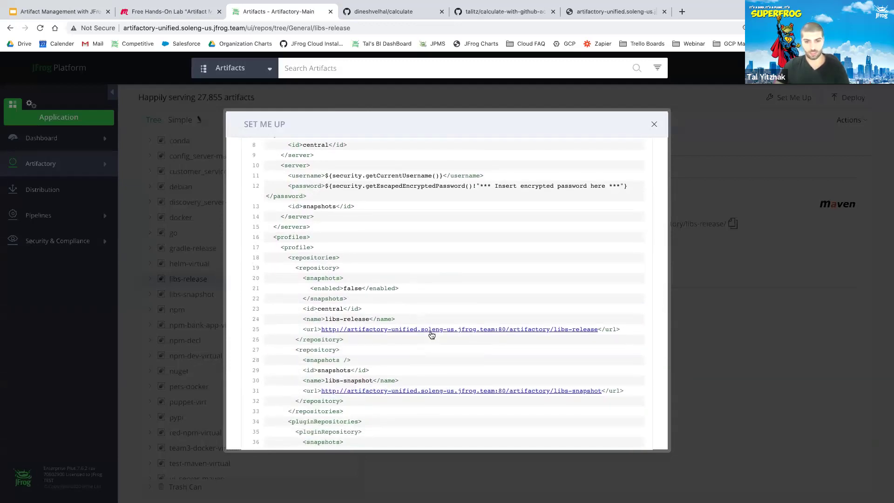
scroll(432, 332, "down", 3)
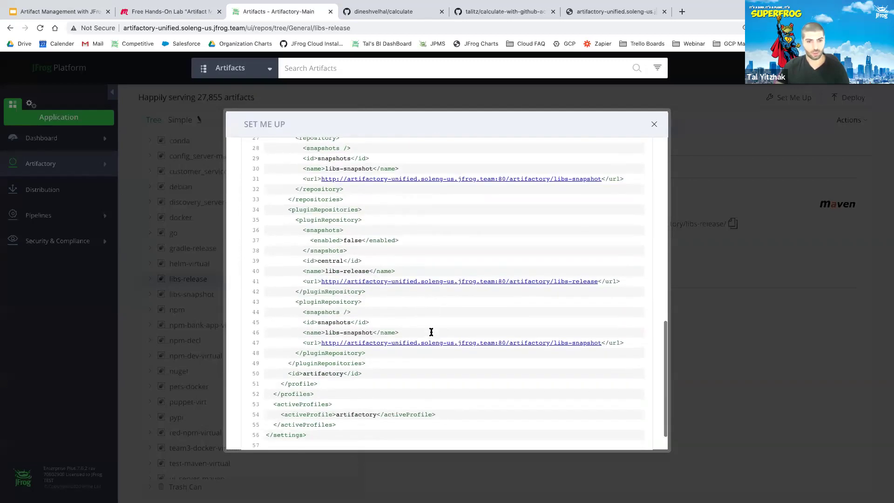
scroll(431, 332, "up", 5)
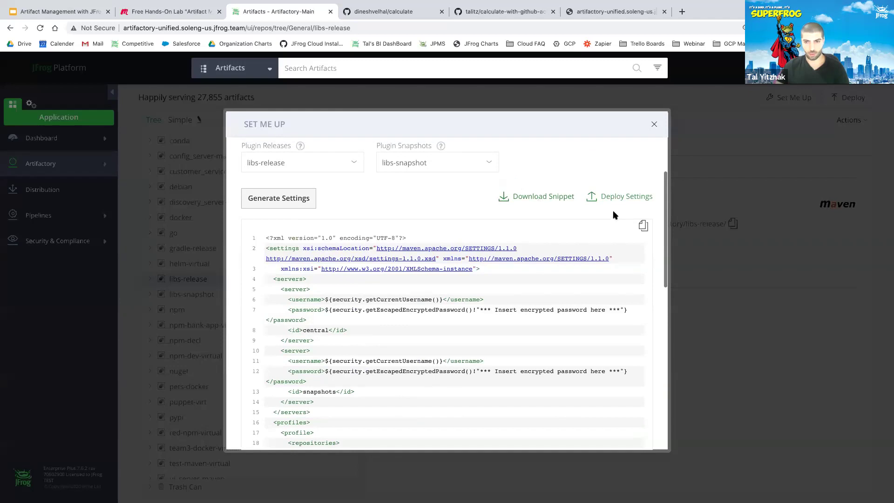
left_click(534, 195)
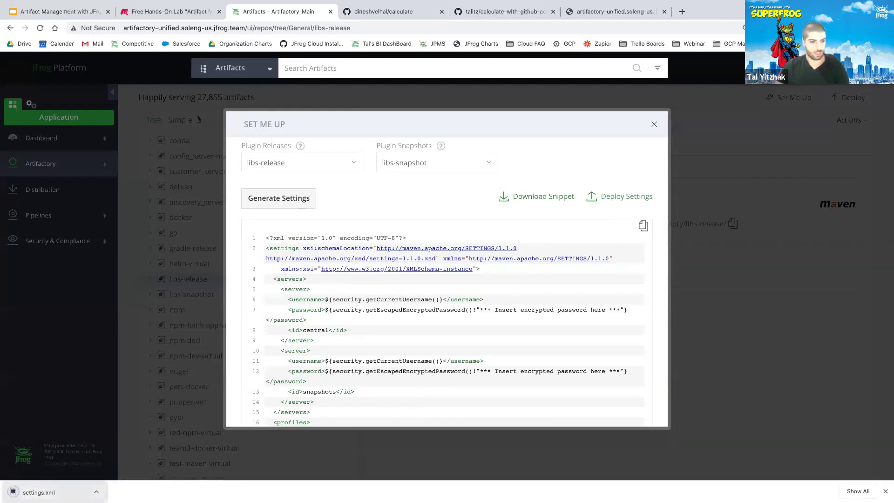
left_click(33, 492)
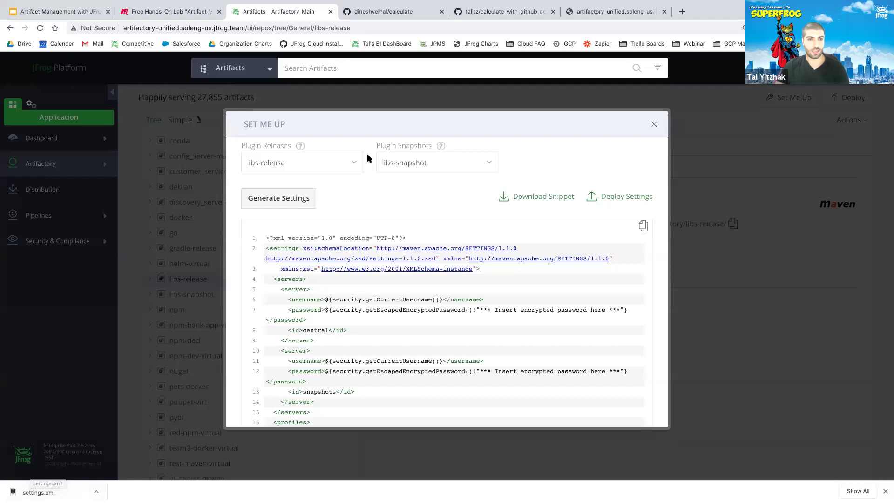
Switch to the terminal and print the contents of settings.xml in the maths directory with cat.
key("ctrl+Left")
type("ls")
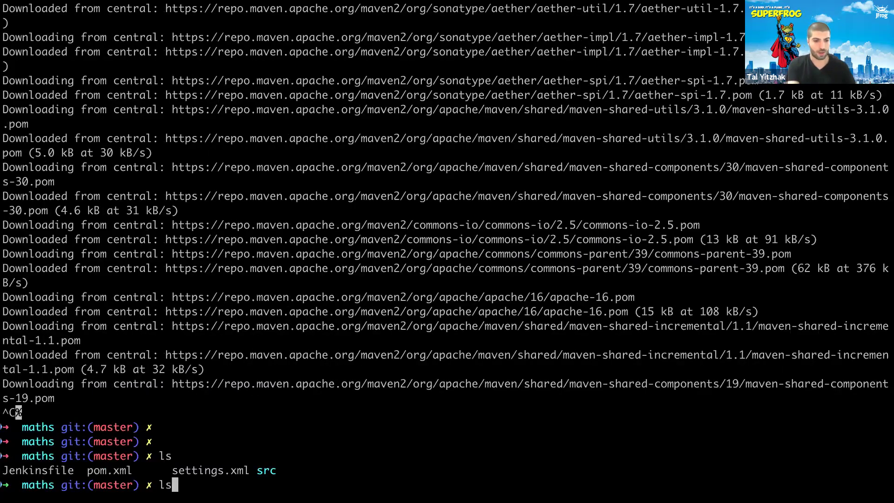
key("BackSpace")
key("BackSpace")
type("cat se")
key("Tab")
key("Return")
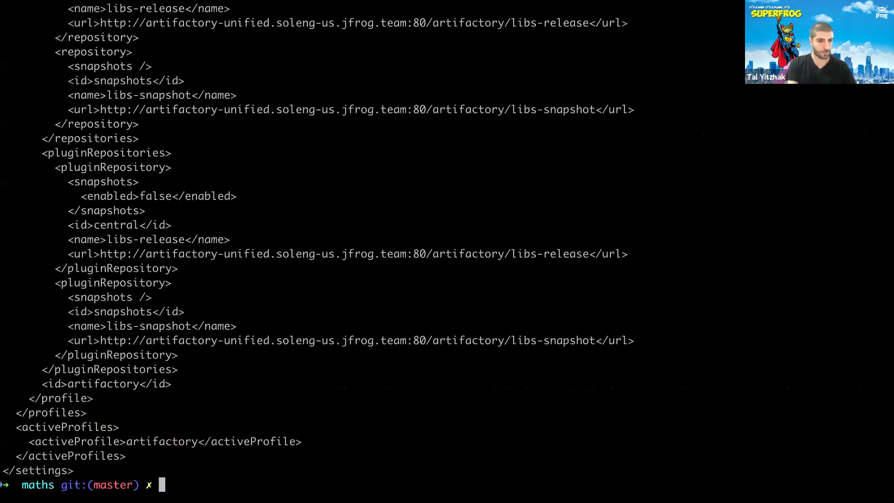
Examine the repository URLs and the server username and password entries in the printed settings.xml, highlighting them.
scroll(317, 251, "up", 5)
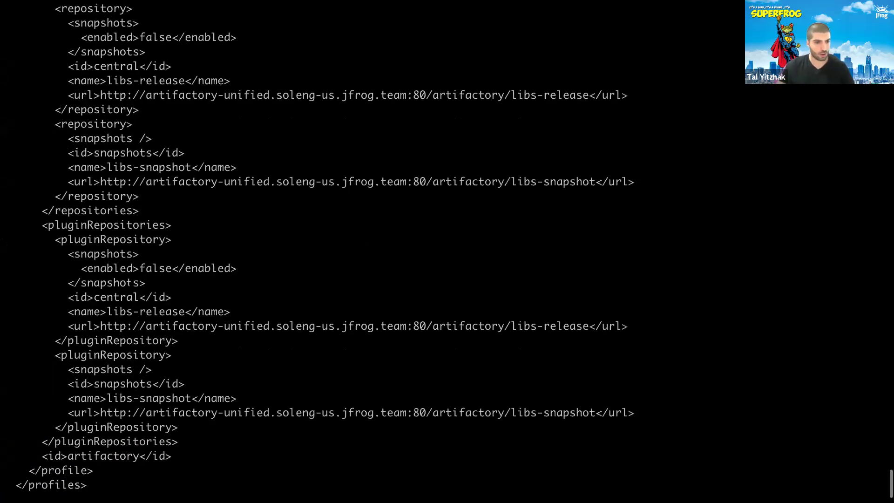
left_click_drag(101, 327, 588, 324)
left_click(523, 326)
scroll(588, 324, "up", 8)
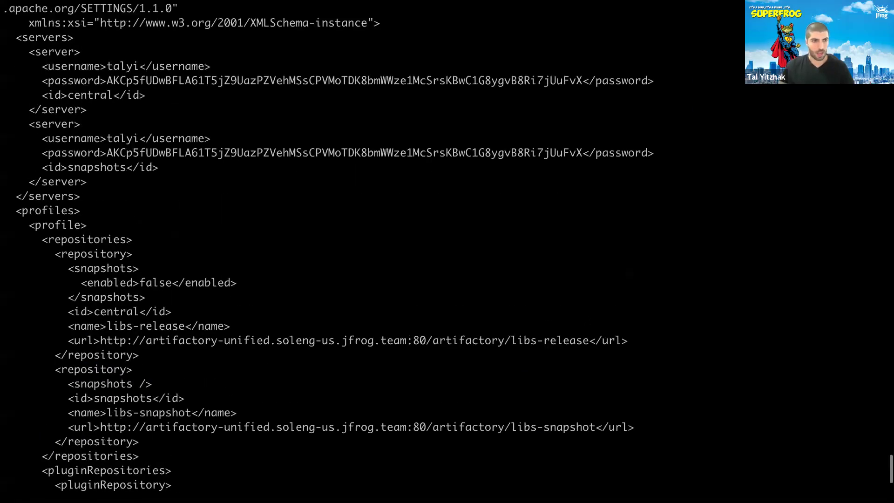
double_click(122, 180)
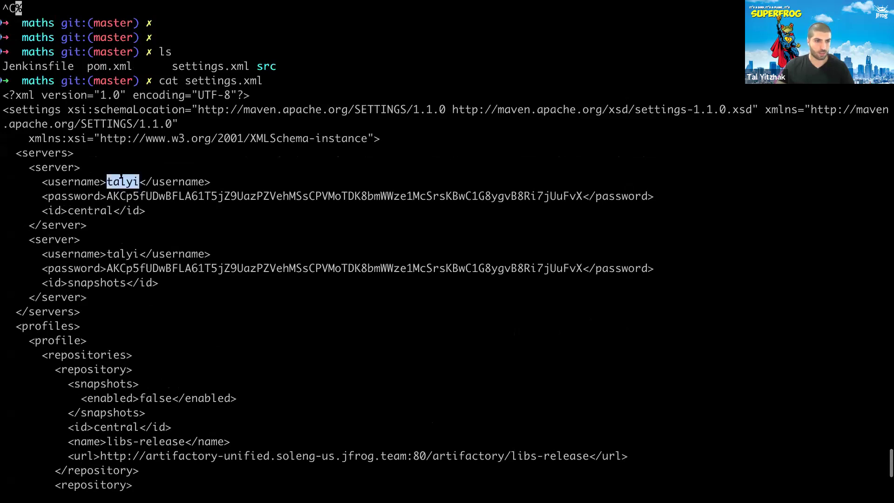
left_click_drag(108, 196, 577, 196)
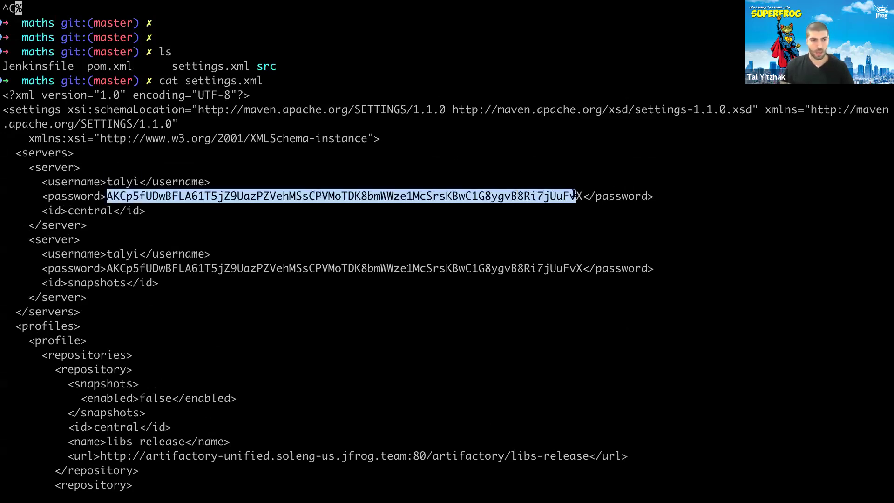
Try to build the Maven project with mvn clean install -s setting.xml.
scroll(447, 251, "down", 10)
type("mvn clean install -s settings")
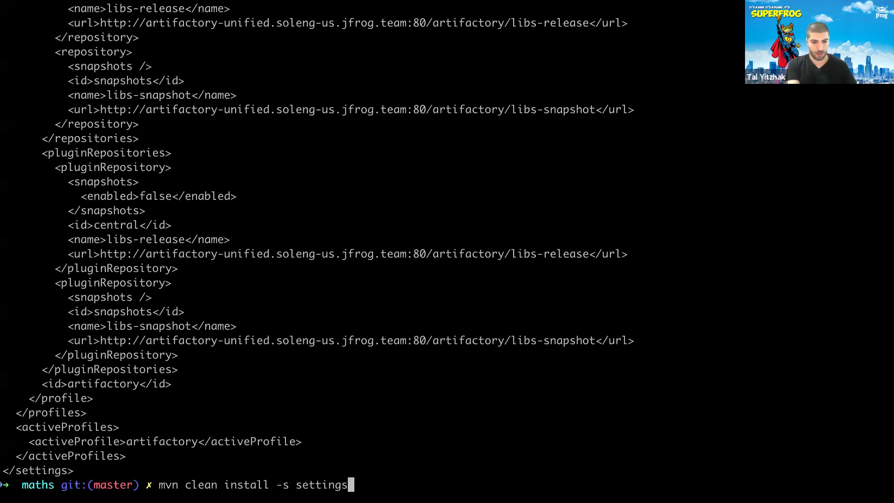
type("xml")
key("Return")
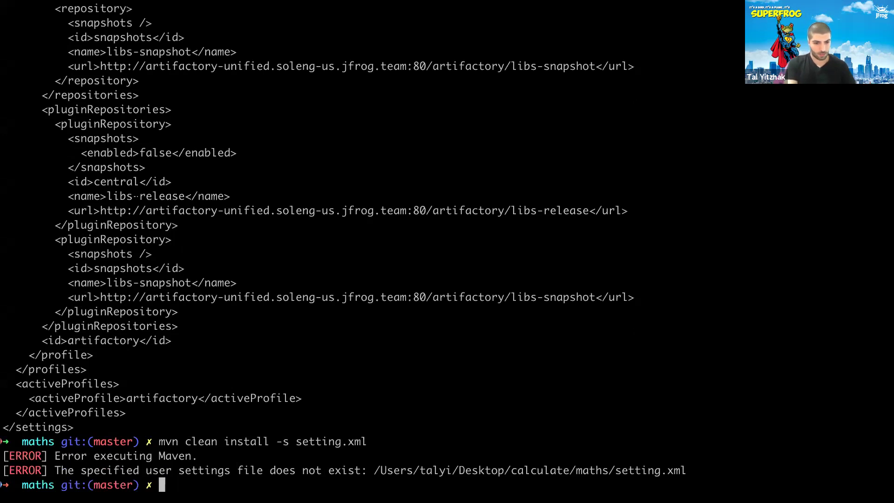
Run mvn clean install -s settings.xml with the corrected file name and highlight the Artifactory libs-release URLs in the download output.
key("Up")
key("Left")
key("Left")
key("Left")
key("Left")
type("s")
key("Return")
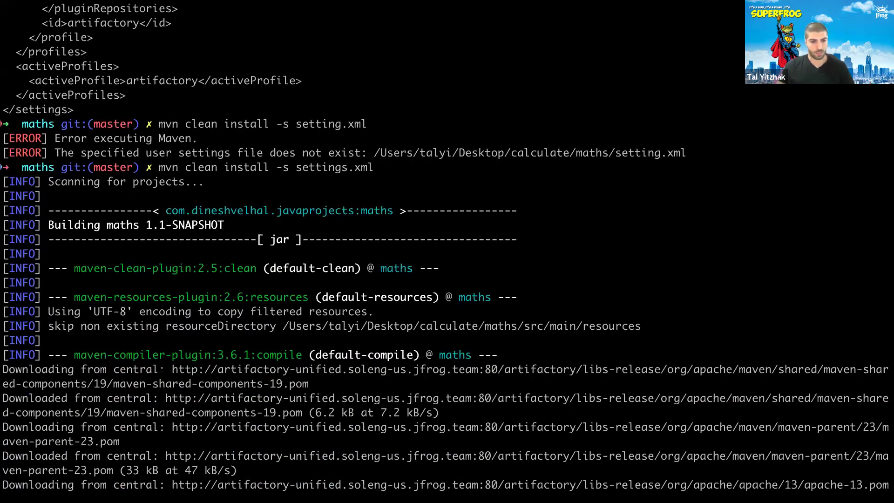
left_click_drag(237, 369, 460, 369)
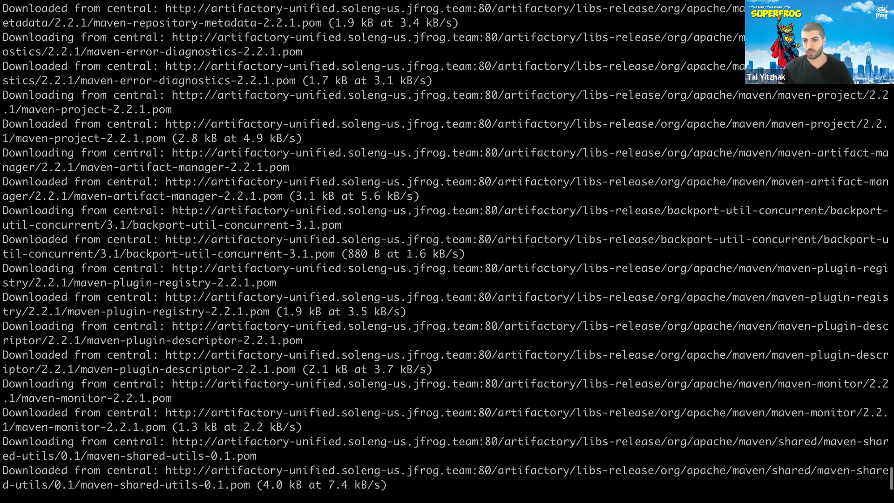
double_click(638, 298)
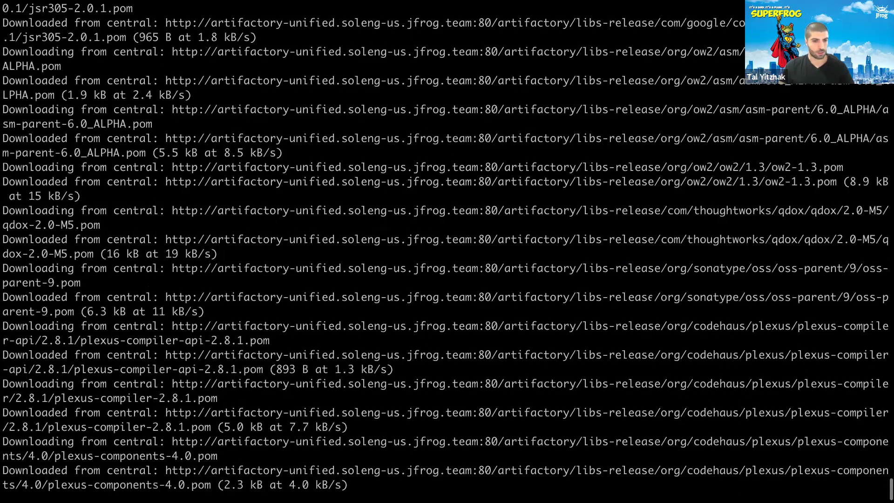
Return to the browser, close the Set Me Up dialog and open the user profile page showing the API key settings.
key("ctrl+Right")
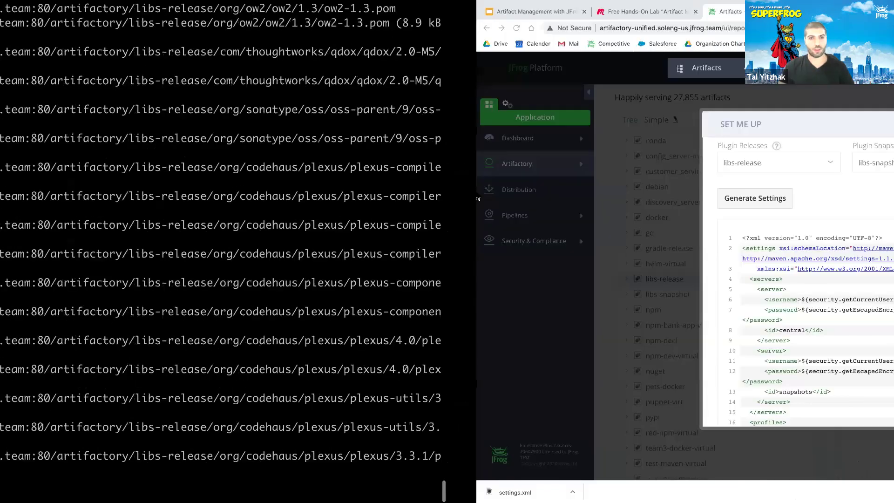
scroll(363, 190, "up", 3)
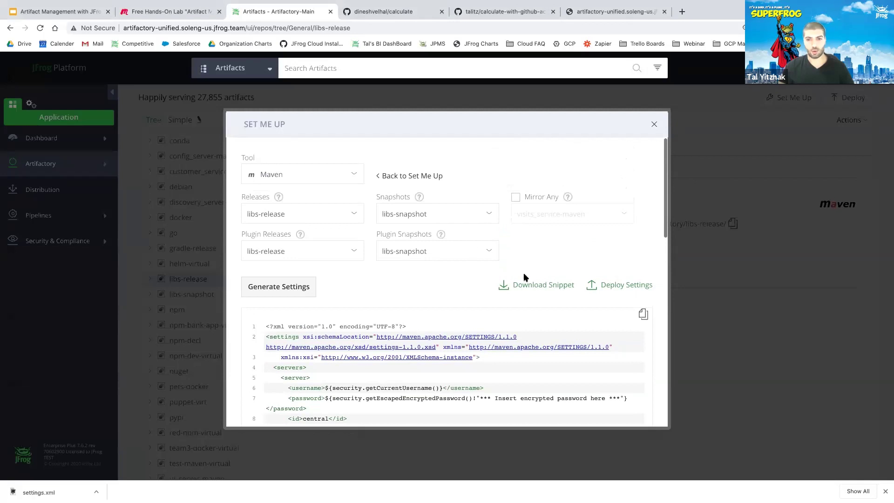
scroll(363, 326, "down", 2)
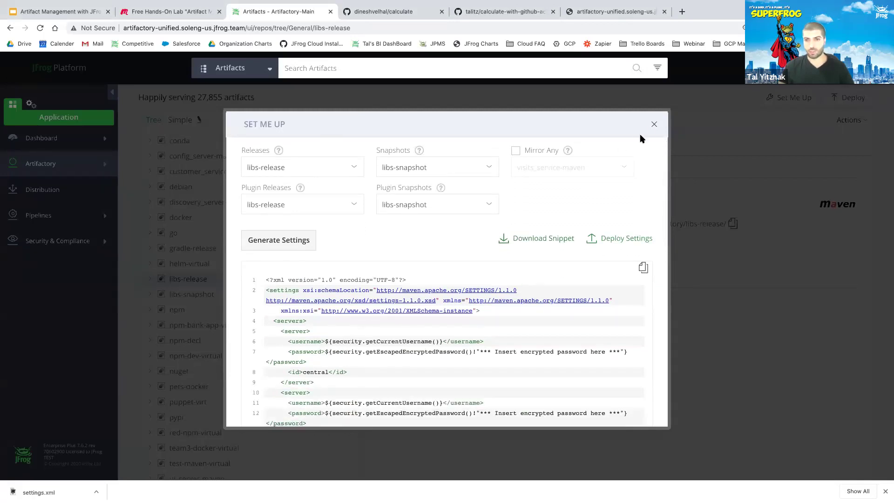
left_click(654, 124)
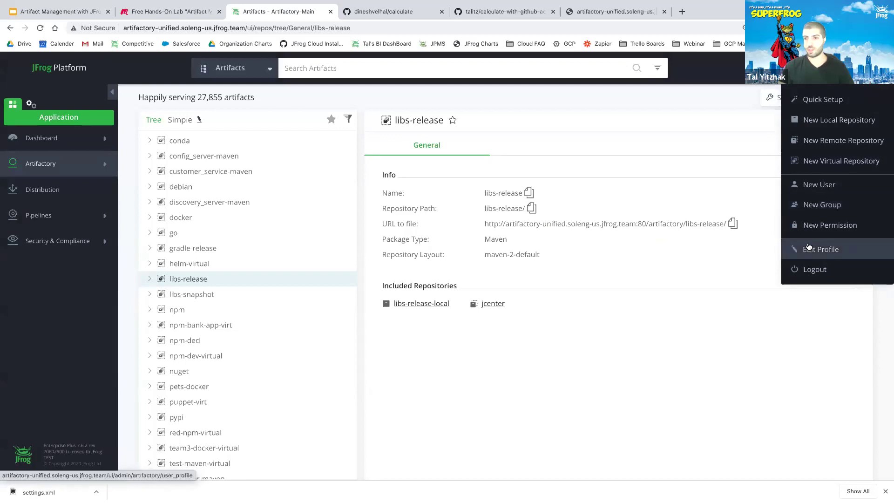
left_click(806, 250)
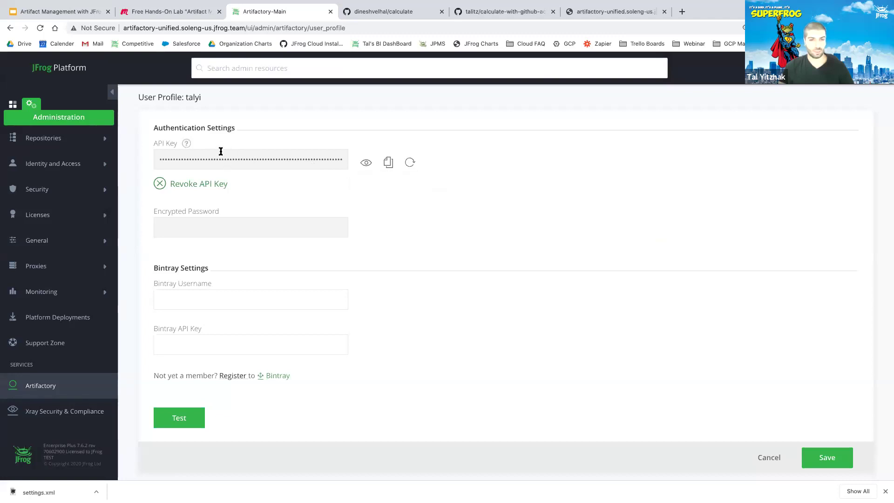
left_click(885, 491)
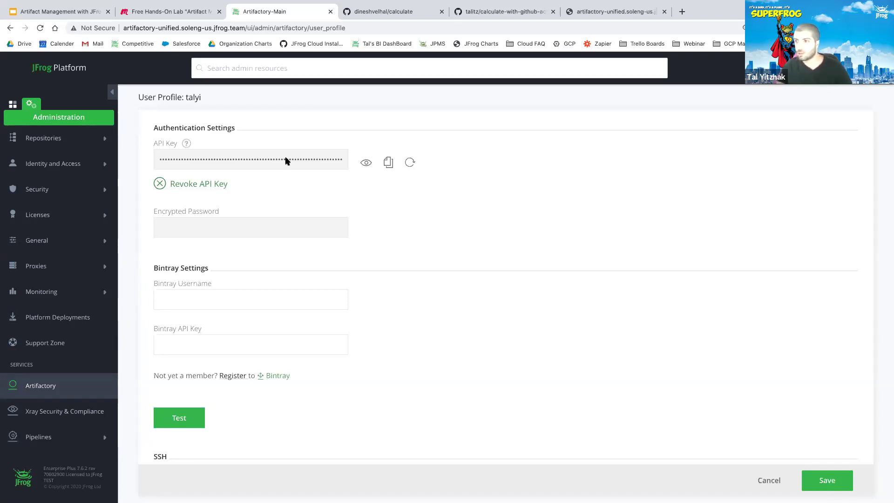
View the clone options of the calculate-with-github-actions GitHub repository and return to the original calculate repository page.
left_click(516, 11)
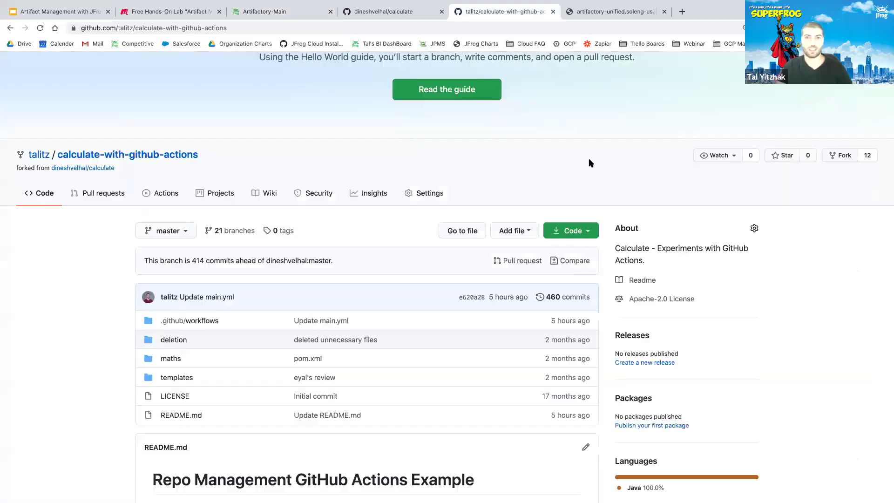
left_click(574, 230)
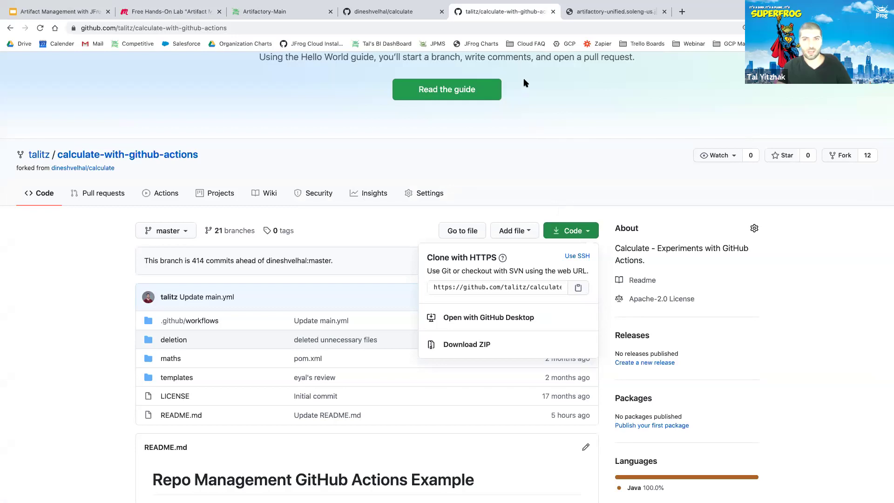
left_click(664, 185)
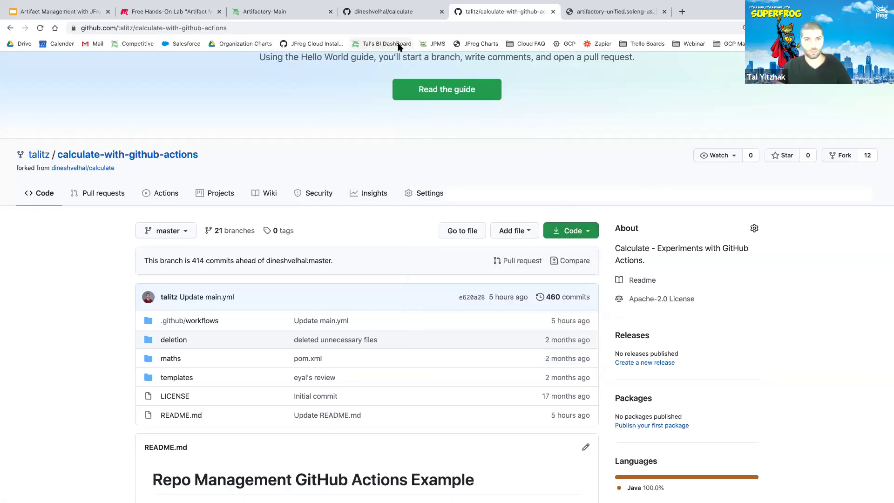
left_click(378, 13)
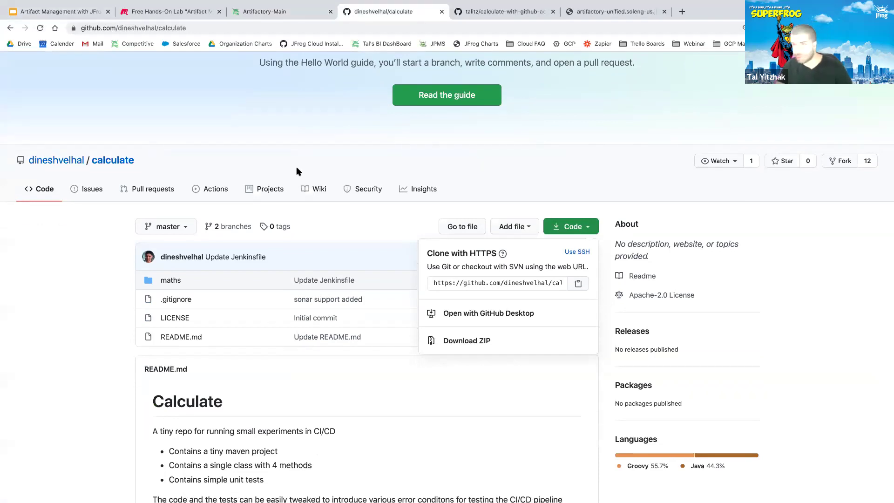
Switch to the Google Slides deck, present it from the "Artifactory Metadata and Automation Tools" slide and advance to the "Artifactory Metadata" slide.
left_click(75, 12)
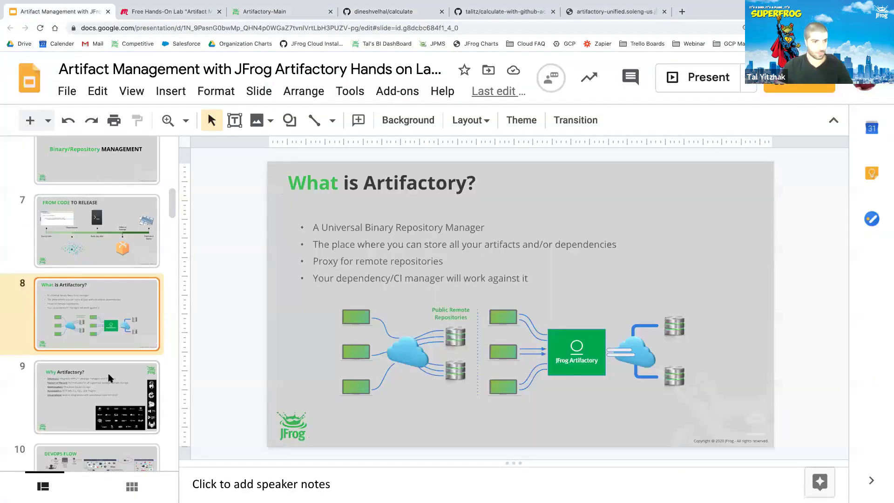
scroll(103, 382, "down", 6)
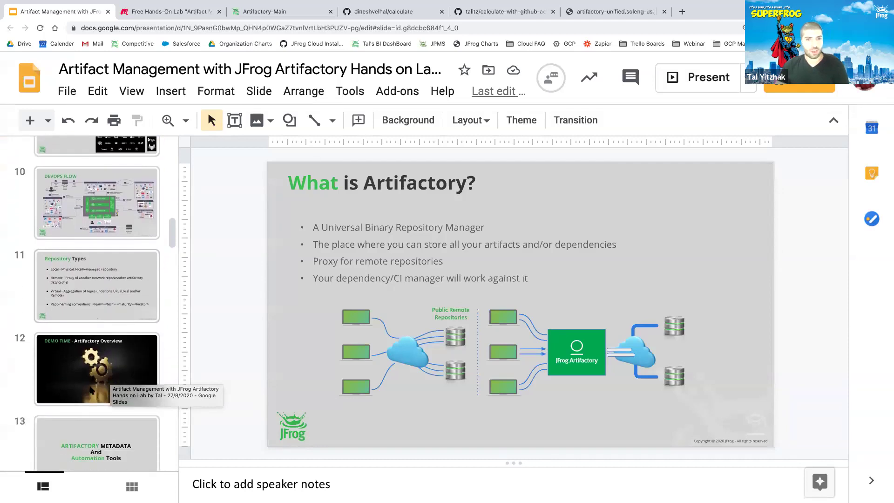
left_click(91, 358)
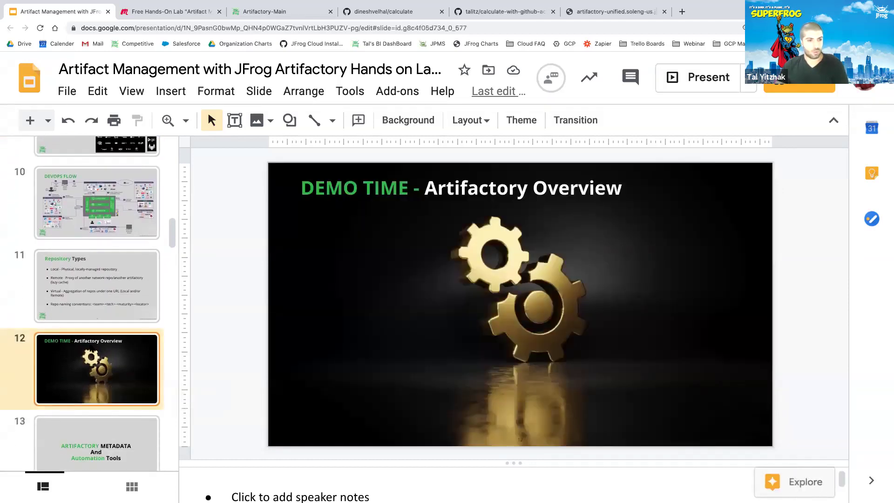
scroll(97, 303, "down", 3)
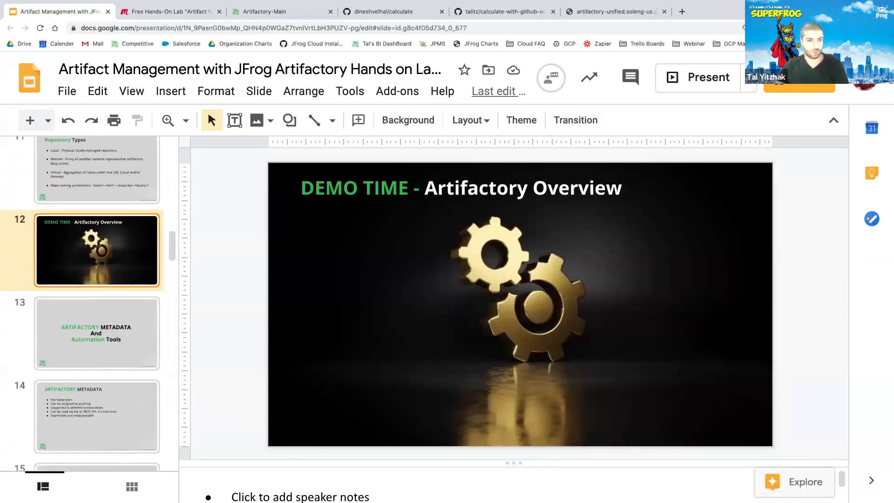
left_click(149, 307)
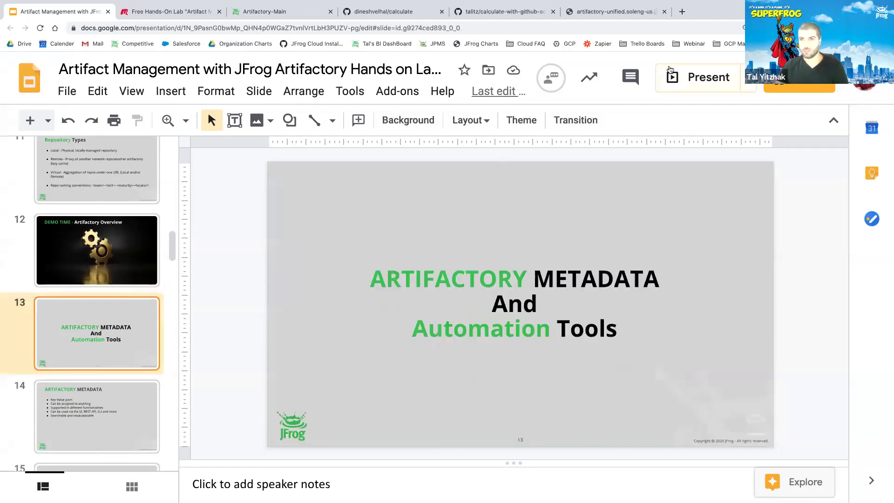
left_click(698, 77)
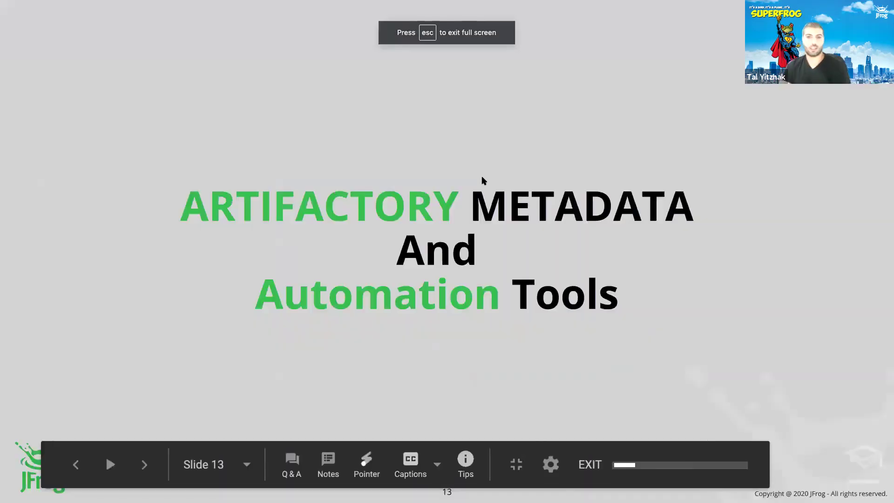
left_click(489, 257)
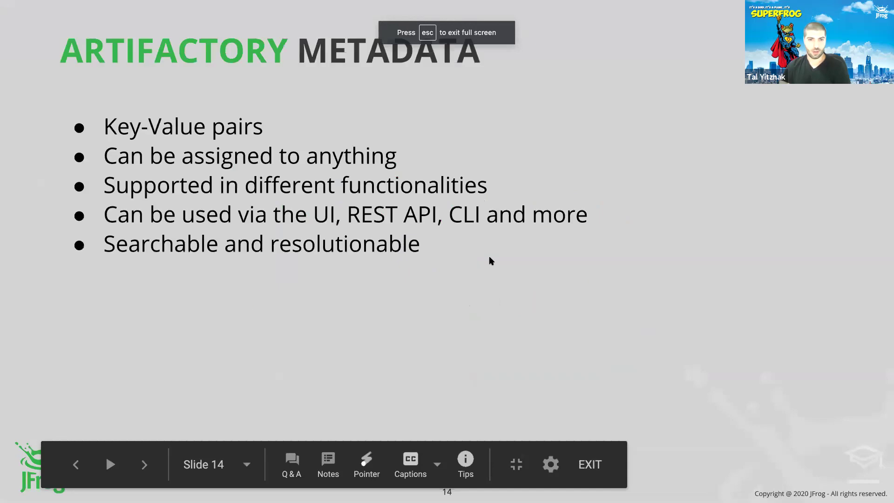
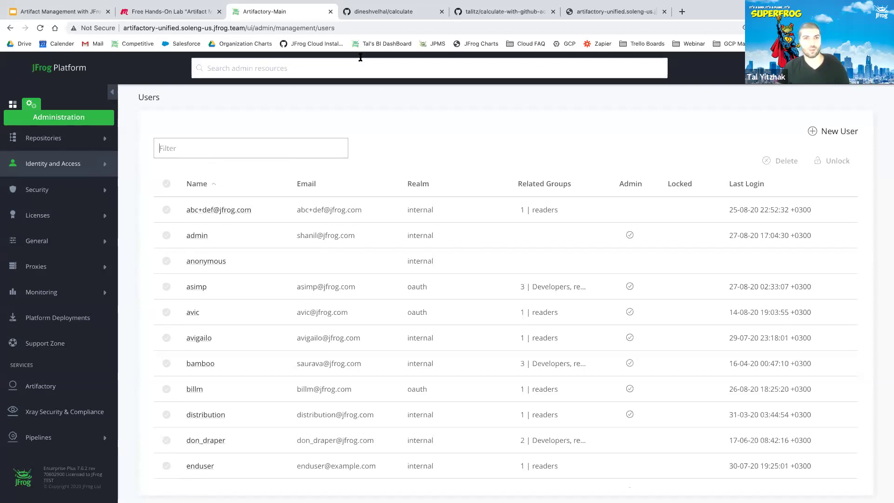
Switch to the calculate-with-github-actions repository on GitHub and select its web address.
left_click(491, 8)
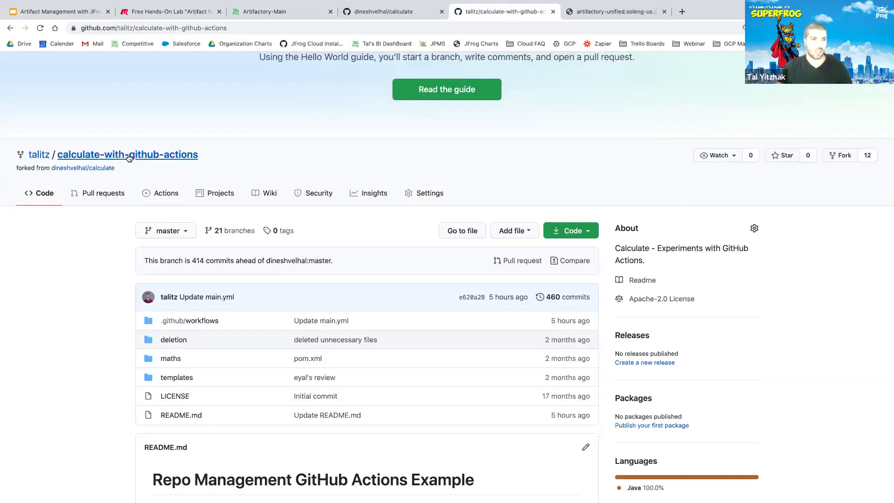
left_click(246, 30)
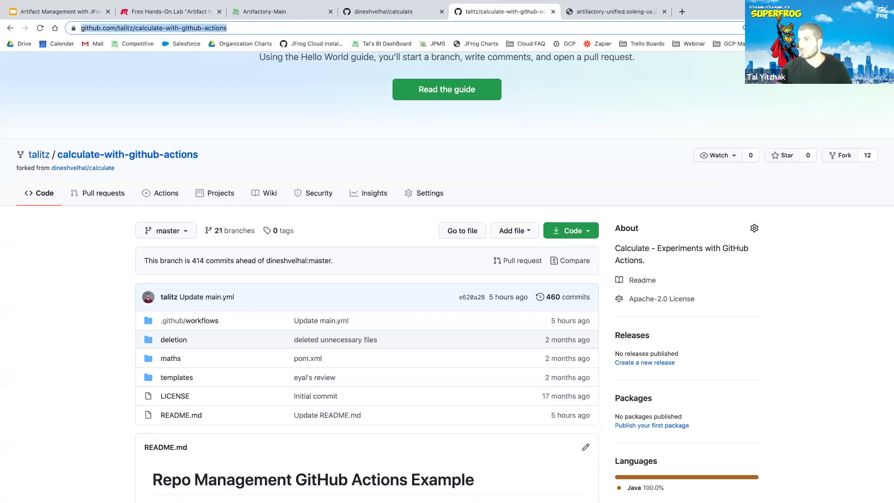
key("super+Tab")
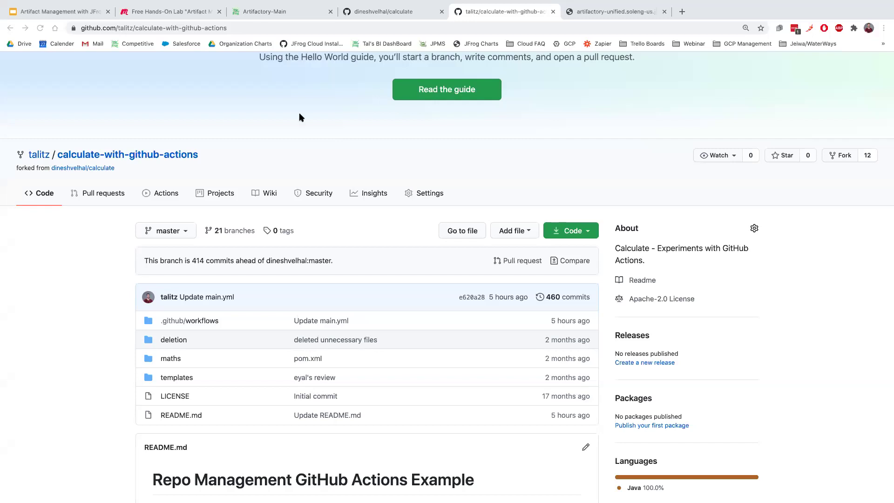
key("super+l")
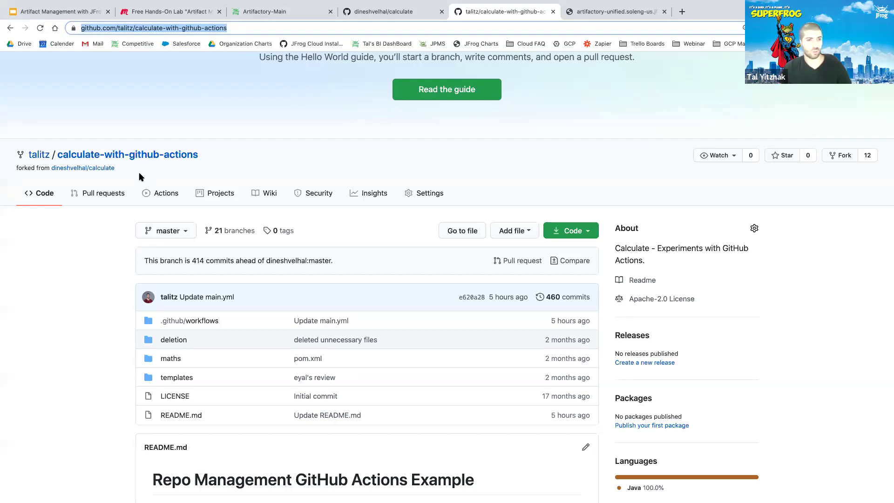
View the job steps of calculate-ci-job in the most recent "Merge branch 'master' into bpr-test" workflow run.
left_click(171, 193)
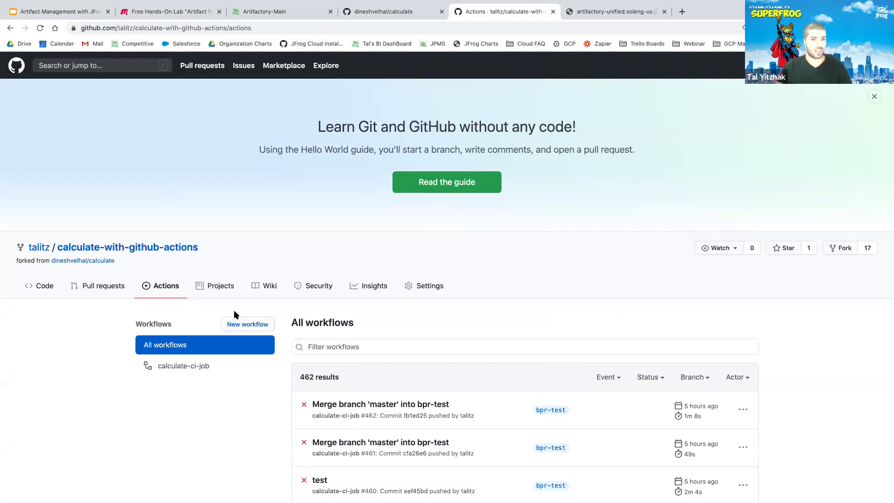
scroll(362, 361, "down", 1)
left_click(357, 377)
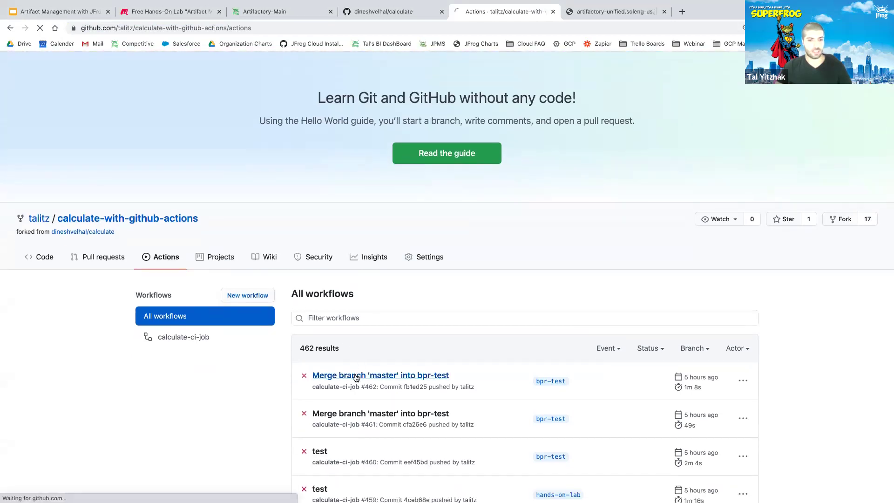
left_click(74, 381)
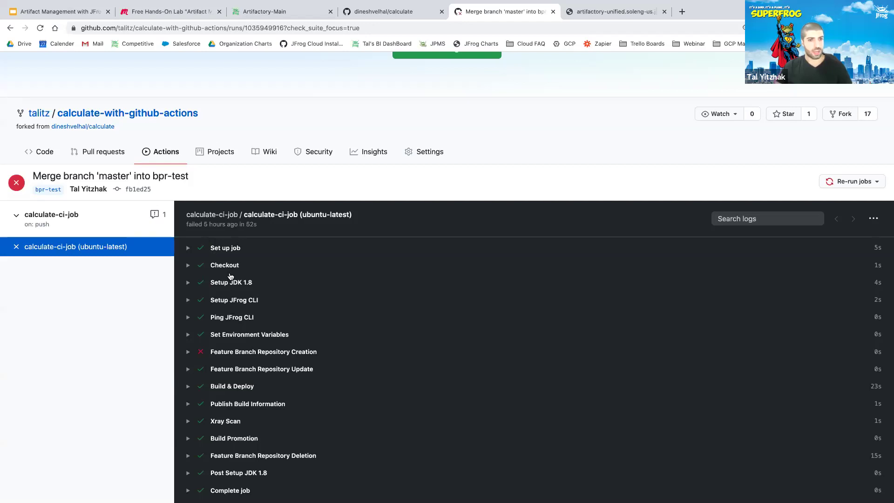
Get the HTTPS clone address of calculate-with-github-actions and clone the repository into the Desktop folder from the terminal.
left_click(186, 116)
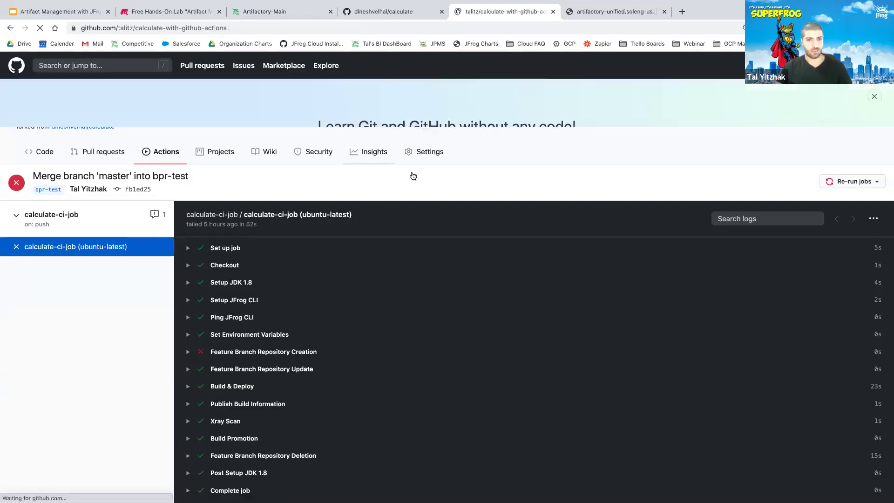
left_click(566, 324)
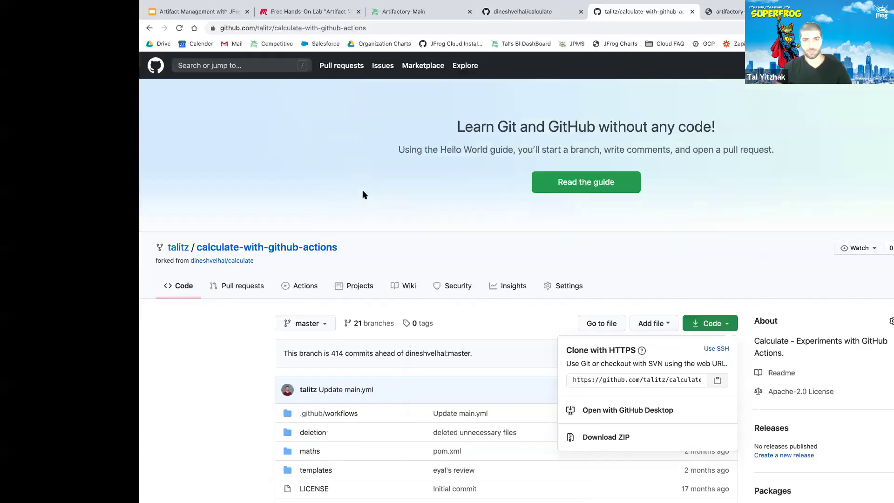
key("super+Tab")
type("ls")
key("Return")
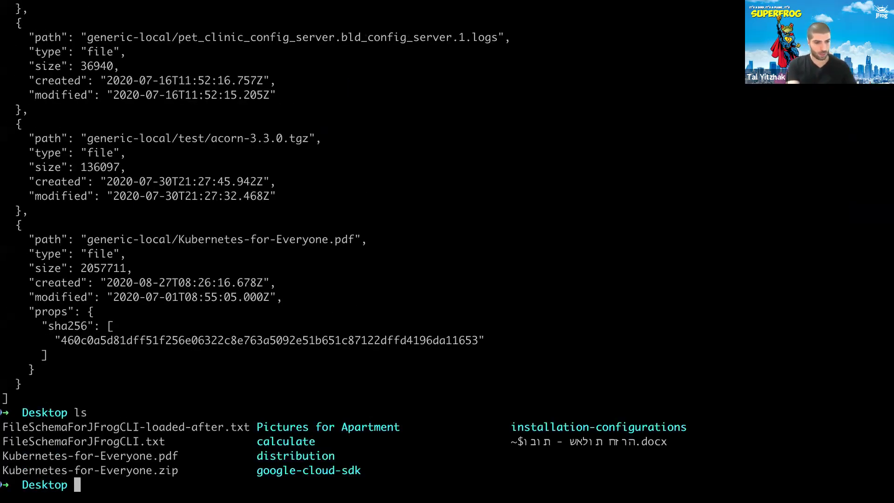
type("git clone")
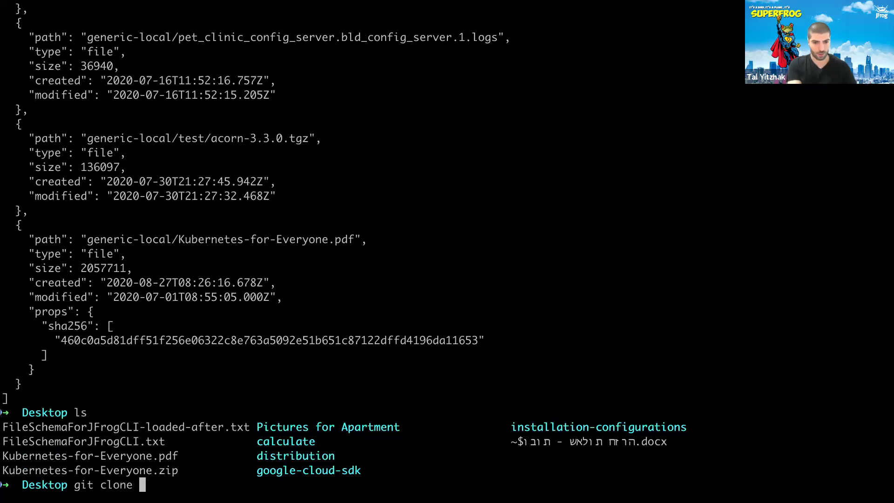
type("https://github.com/talitz/calculate-with-github-actions.git")
key("Return")
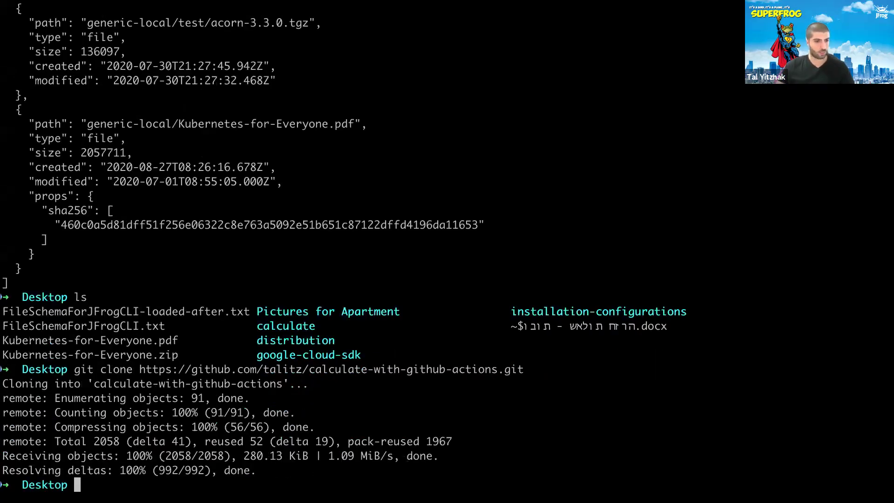
Change into the calculate-with-github-actions directory and list its contents.
type("cd ca")
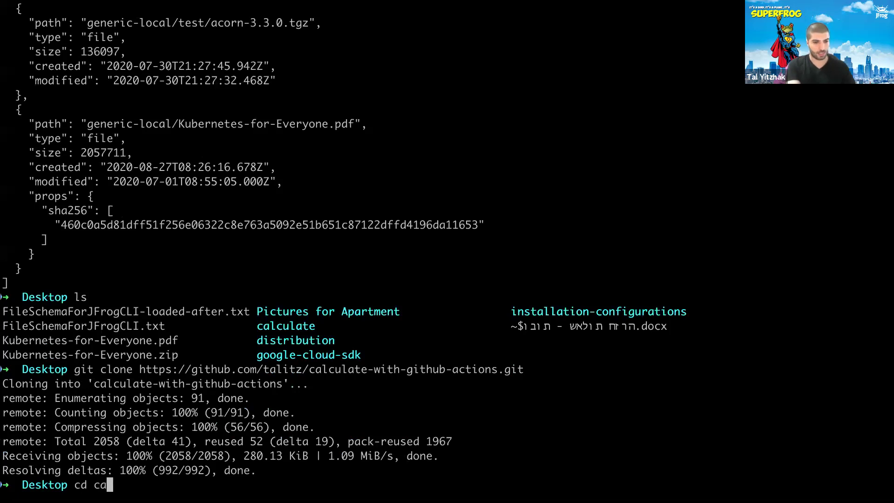
key("Tab")
type("-")
key("Tab")
key("Return")
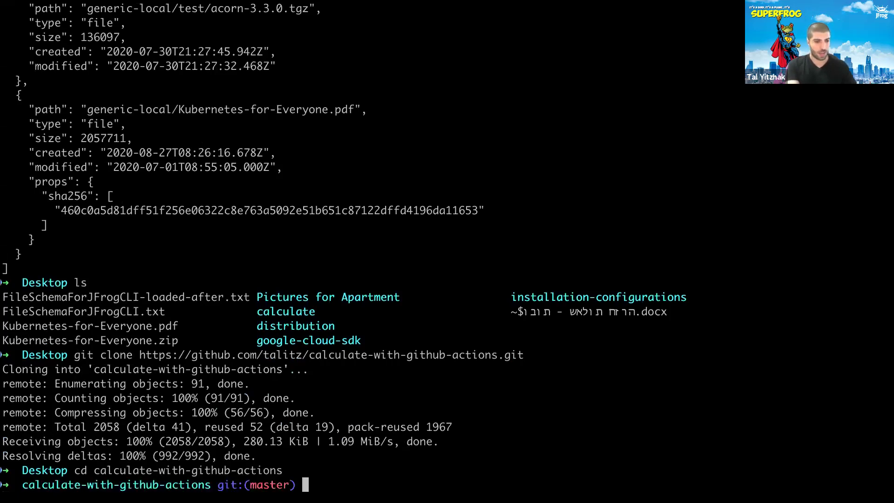
type("ls")
key("Return")
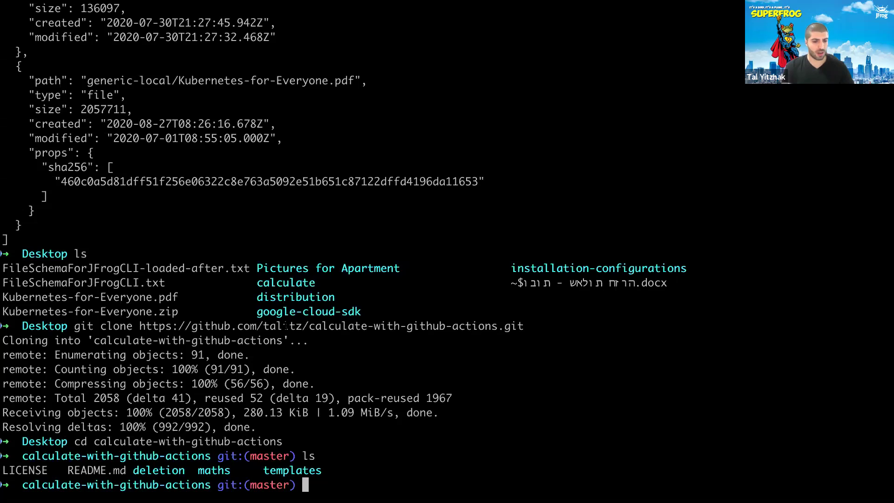
Create and switch to a new git branch named hands-on-lab-by-tal.
type("git checkout -")
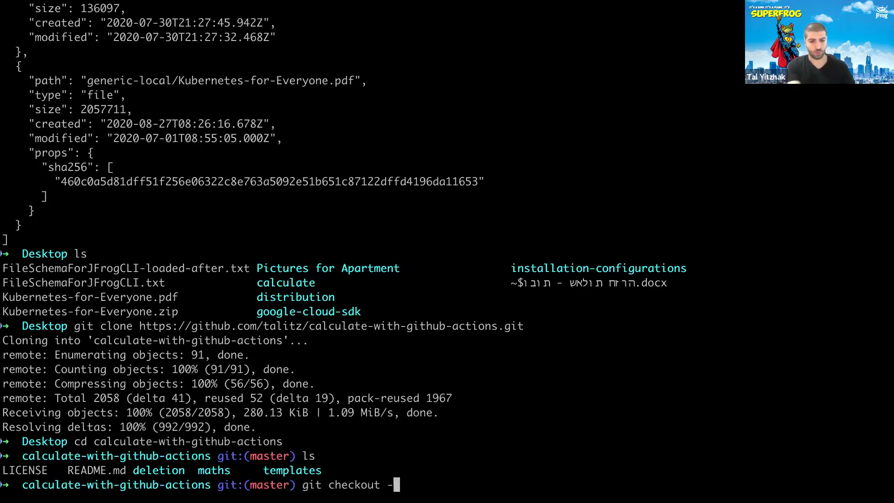
type("b my")
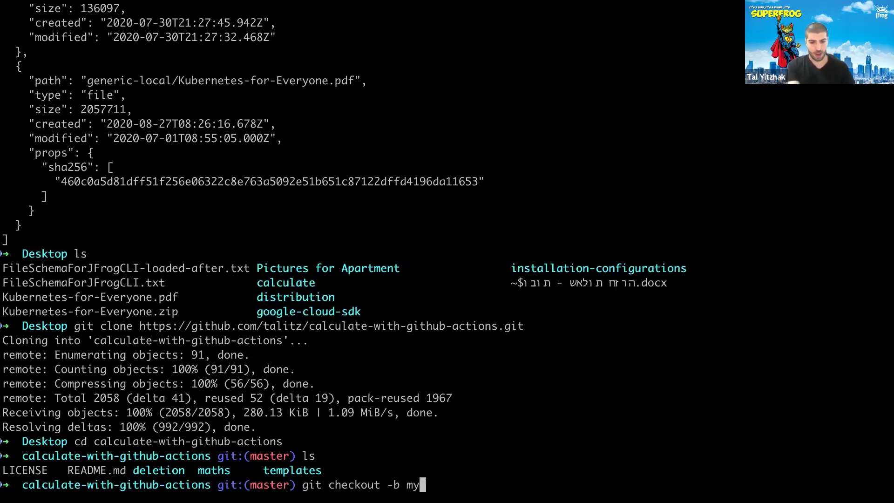
key("BackSpace")
key("BackSpace")
type("hands-")
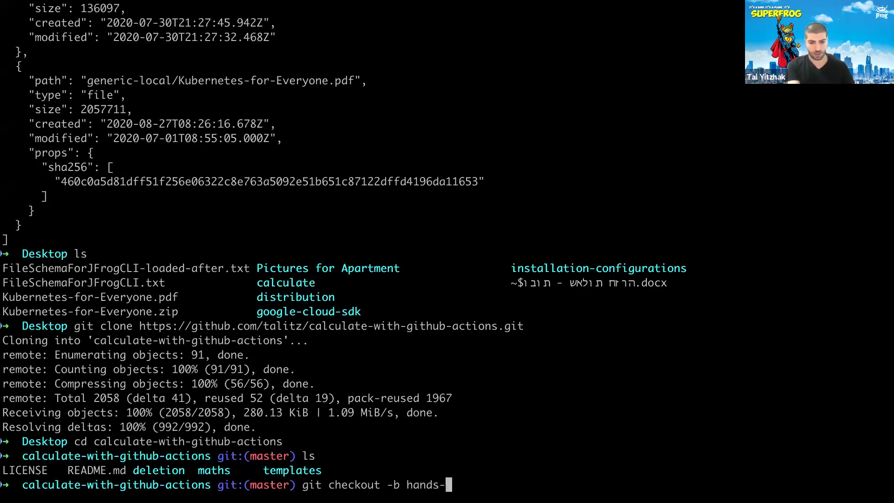
type("on-lab-by-tal")
key("Return")
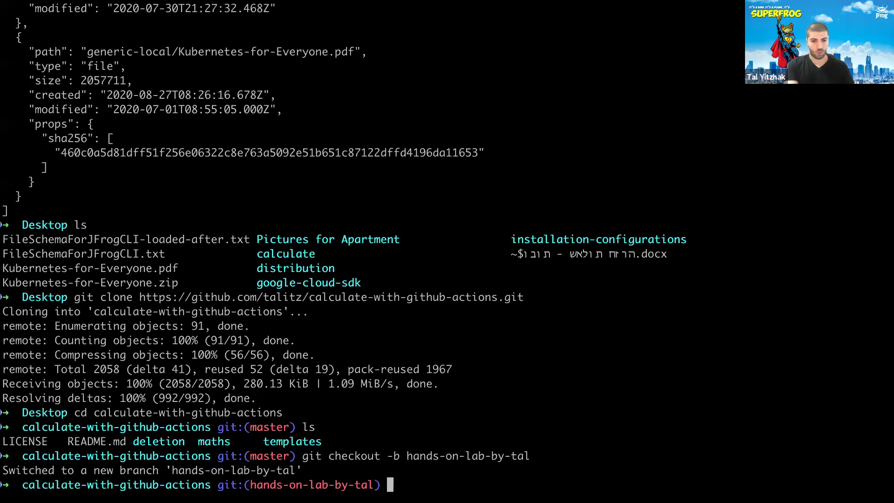
List the files on the new branch, open README.md in vim, make a small edit and save it.
type("ls")
key("Return")
type("vim RE")
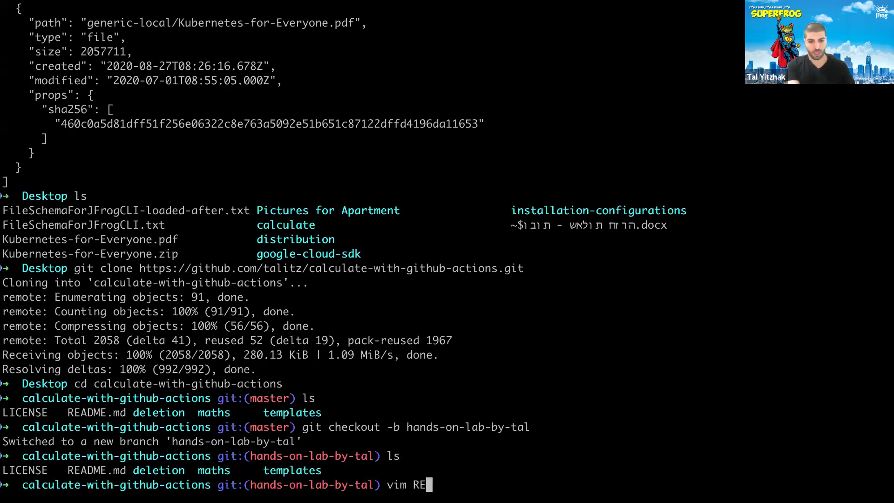
key("Tab")
key("Return")
type("ji")
key("Escape")
type(":wq")
key("Return")
Check the working tree with git status and stage all changes with git add.
type("git status")
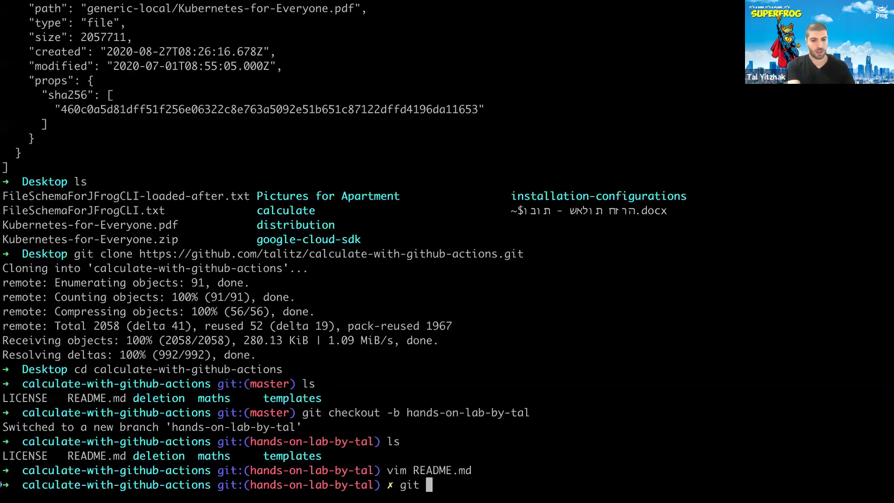
key("Return")
type("git add .")
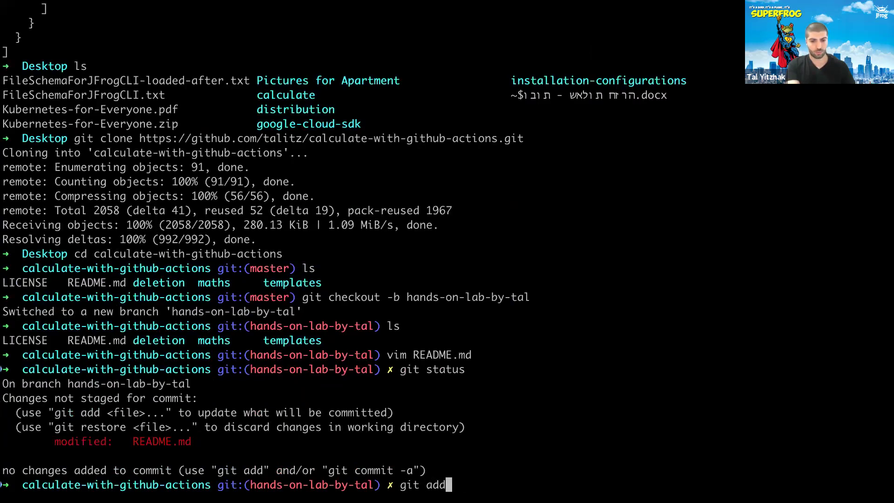
key("Return")
Commit the staged README.md change with the message "dummy commit".
type("git comm")
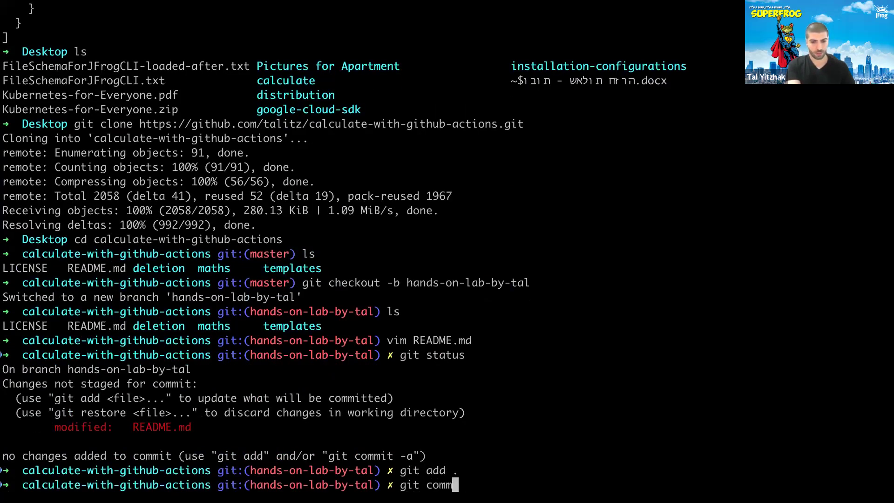
type("it -m \"dummy commit\"")
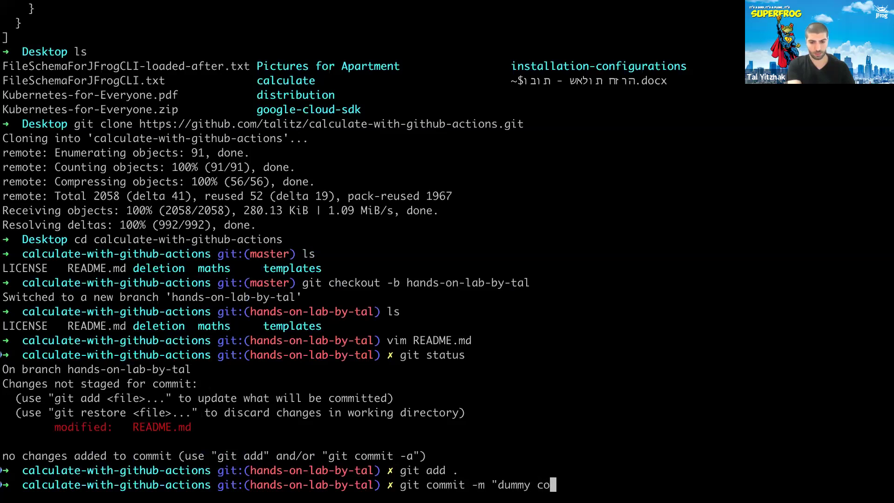
key("Return")
Push the hands-on-lab-by-tal branch to the remote, setting origin as its upstream.
type("git push")
key("Return")
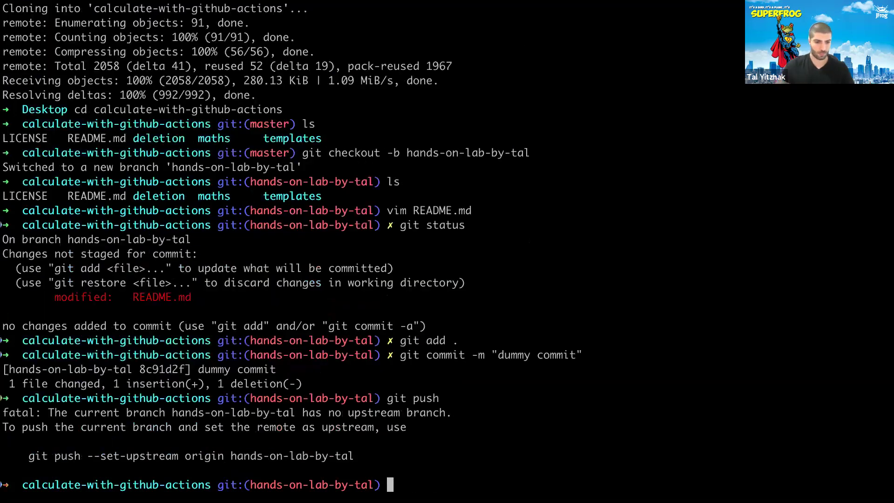
left_click_drag(28, 456, 355, 455)
type("git push --set-upstream origin hands-on-lab-by-tal")
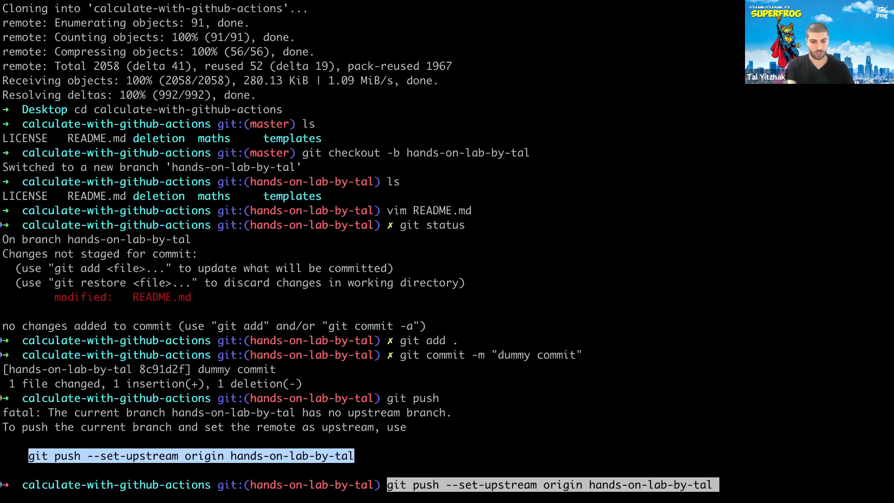
key("Return")
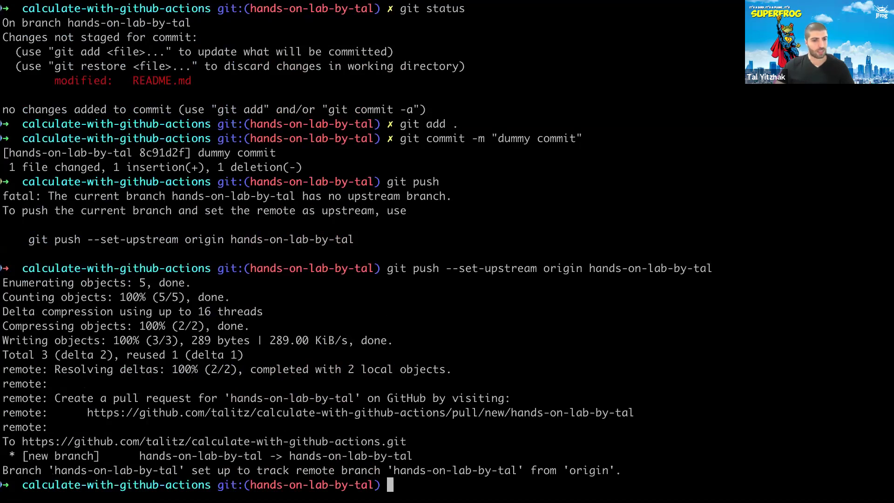
Switch to GitHub in the browser and open the calculate-ci-job (ubuntu-latest) log of the "dummy commit" Actions run.
key("super+Tab")
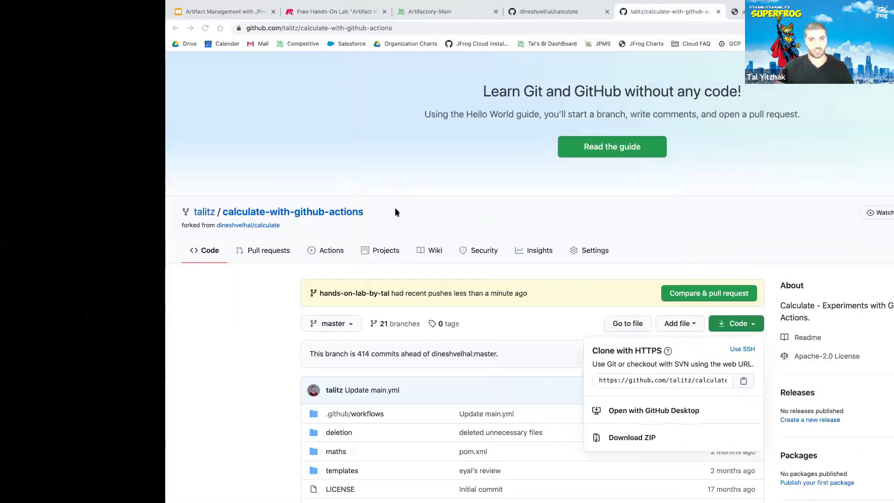
scroll(393, 194, "down", 3)
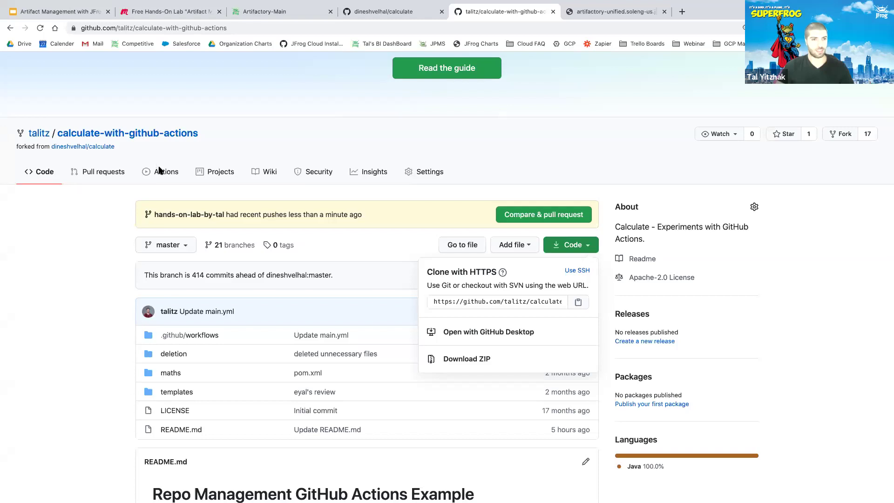
left_click(162, 172)
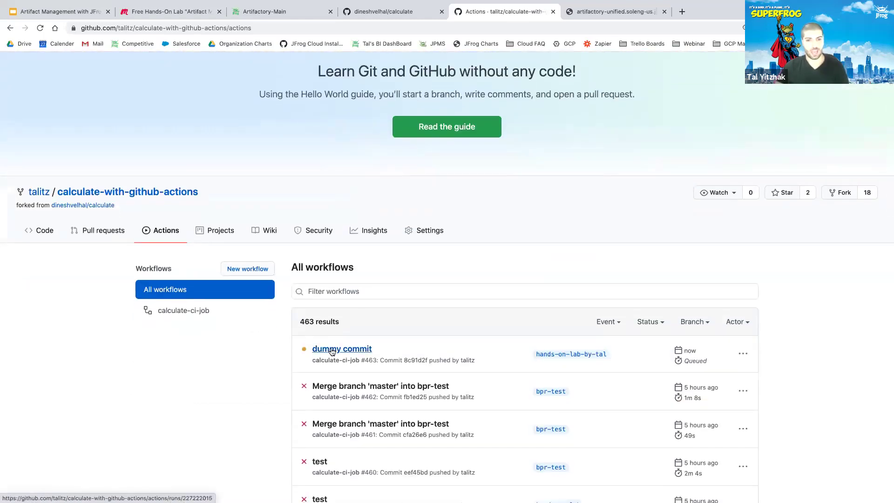
left_click(332, 349)
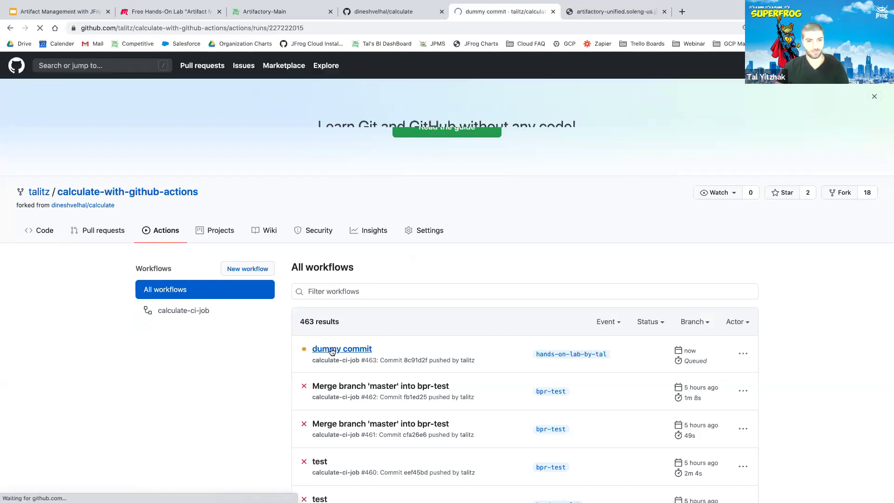
left_click(118, 319)
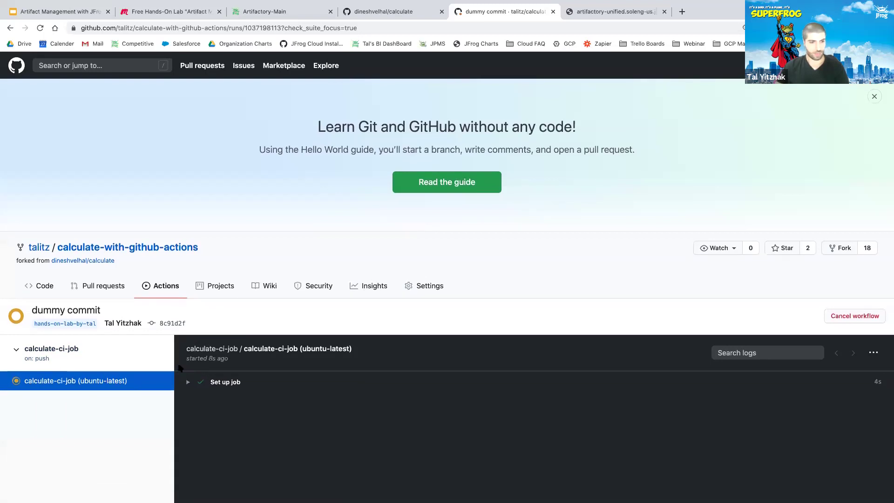
scroll(130, 419, "down", 1)
scroll(129, 436, "down", 5)
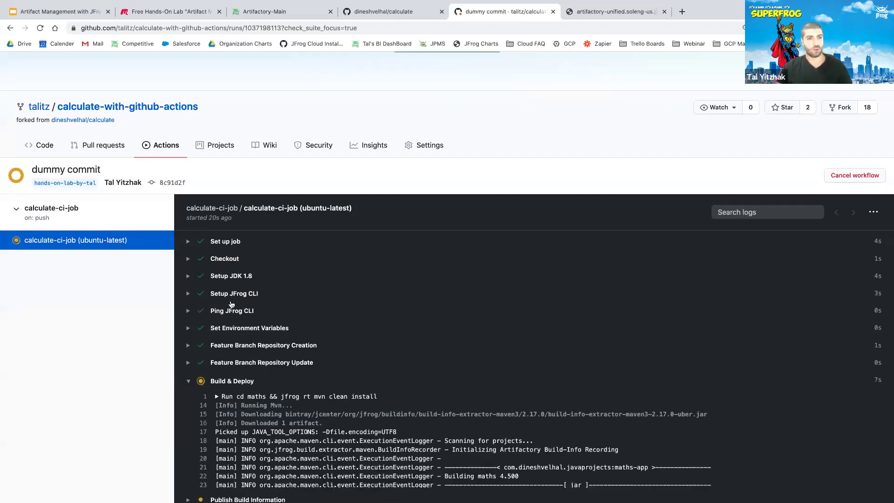
scroll(145, 283, "up", 2)
scroll(145, 282, "up", 3)
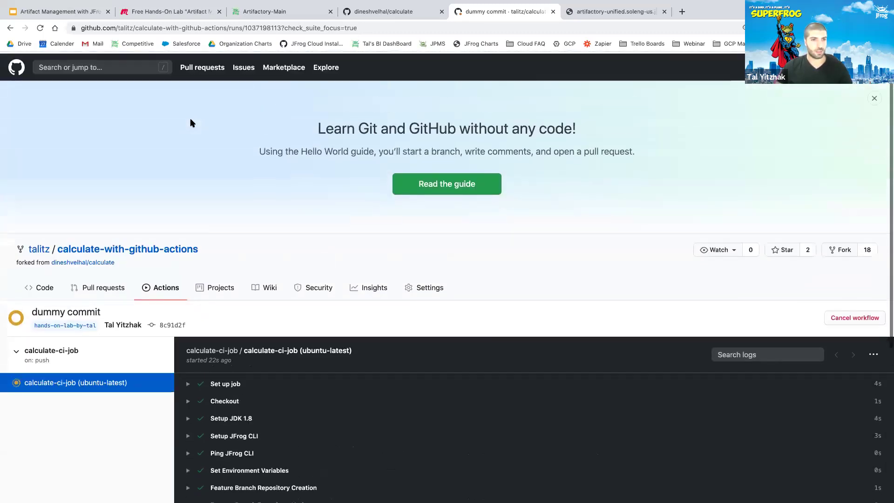
Open the GitHub Marketplace in a new browser tab and search it for "jfrog".
right_click(270, 69)
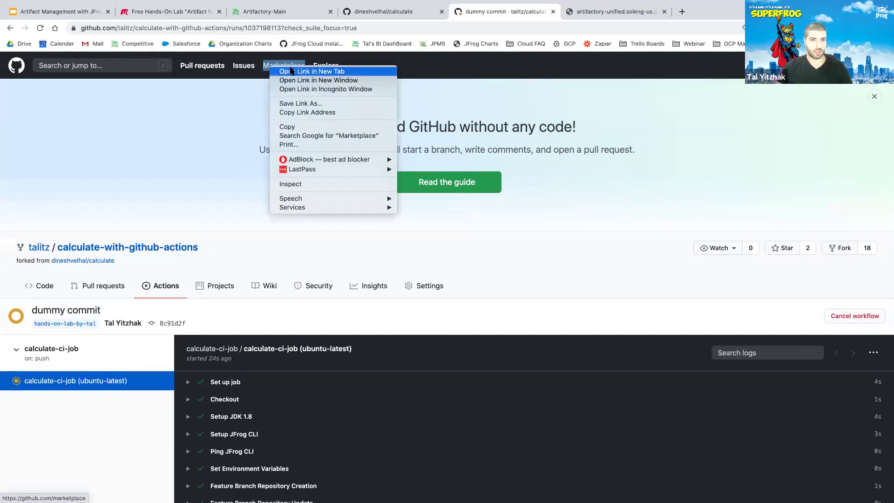
left_click(290, 71)
left_click(580, 13)
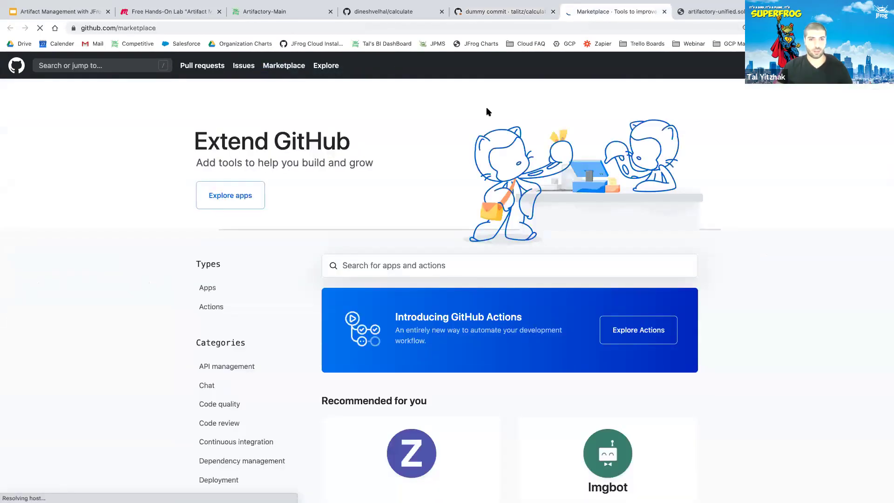
left_click(393, 266)
type("jfrog")
key("Return")
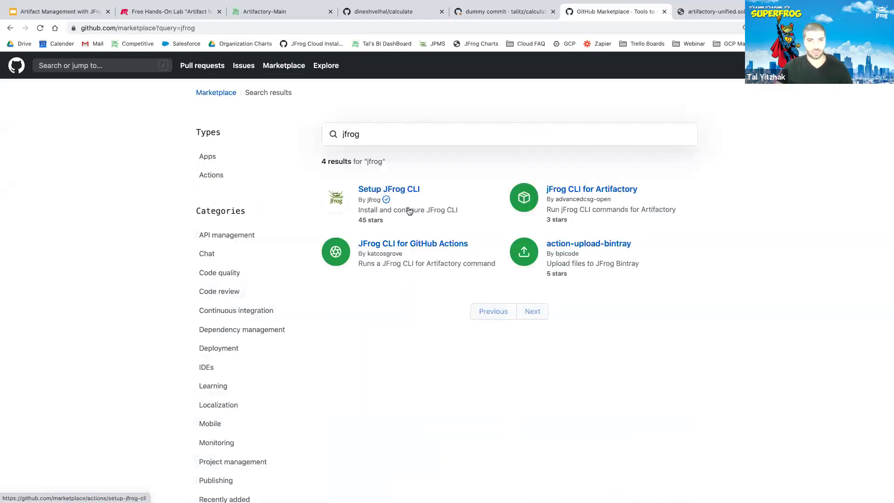
Open the Setup JFrog CLI action and highlight its general usage snippet with jfrog/setup-jfrog-cli@v1.
left_click(374, 190)
scroll(373, 288, "down", 1)
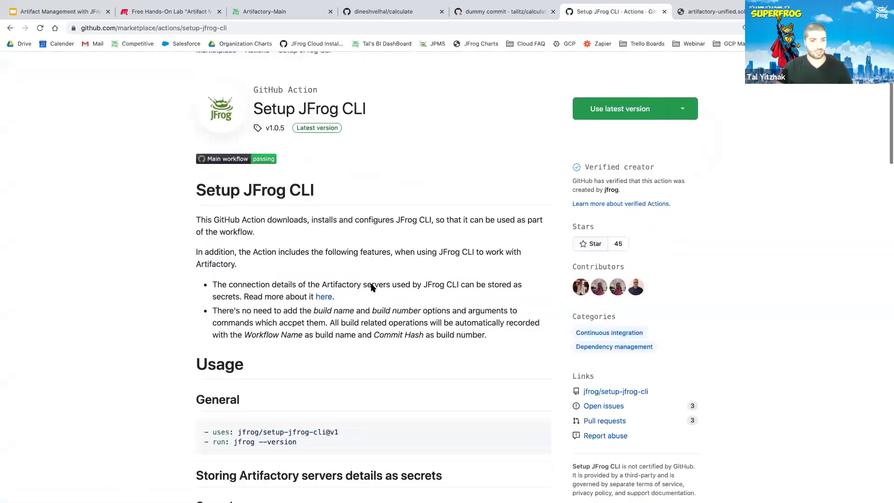
scroll(372, 288, "down", 1)
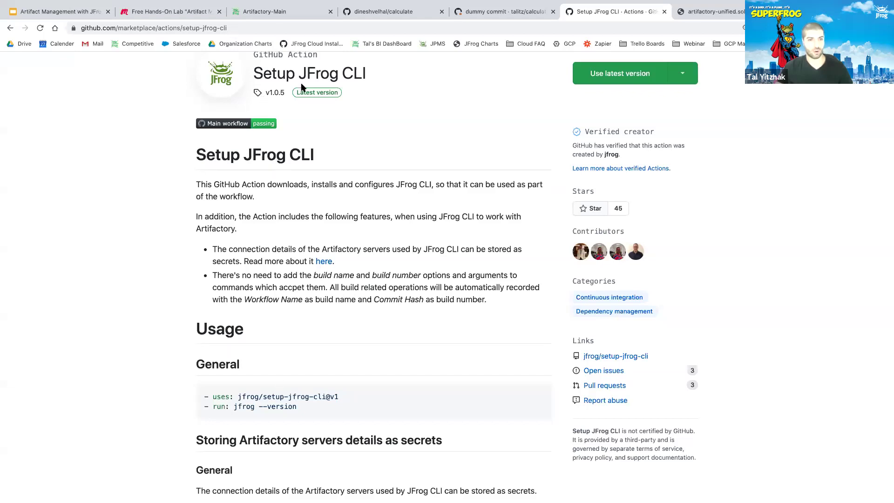
scroll(228, 334, "down", 3)
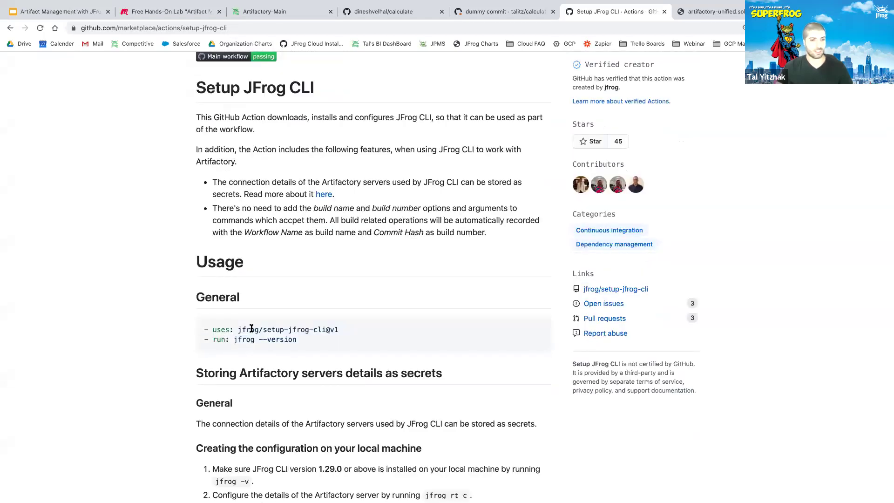
triple_click(251, 329)
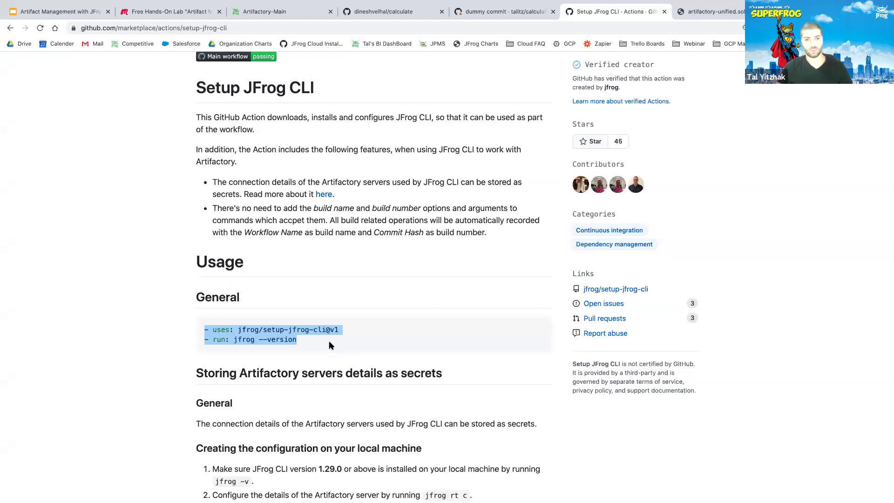
Return to the "dummy commit" run and expand the Setup JFrog CLI and Ping JFrog CLI logs, including the jfrog rt ping details.
mouse_move(544, 3)
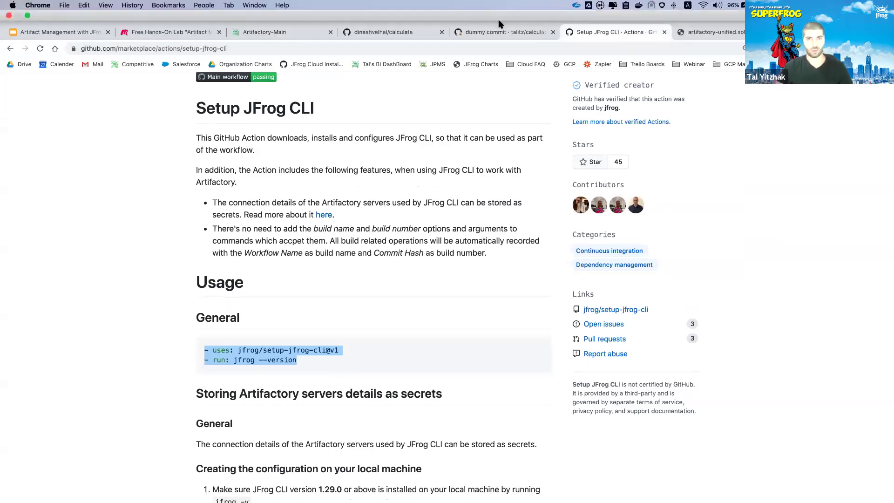
left_click(495, 36)
scroll(313, 279, "down", 5)
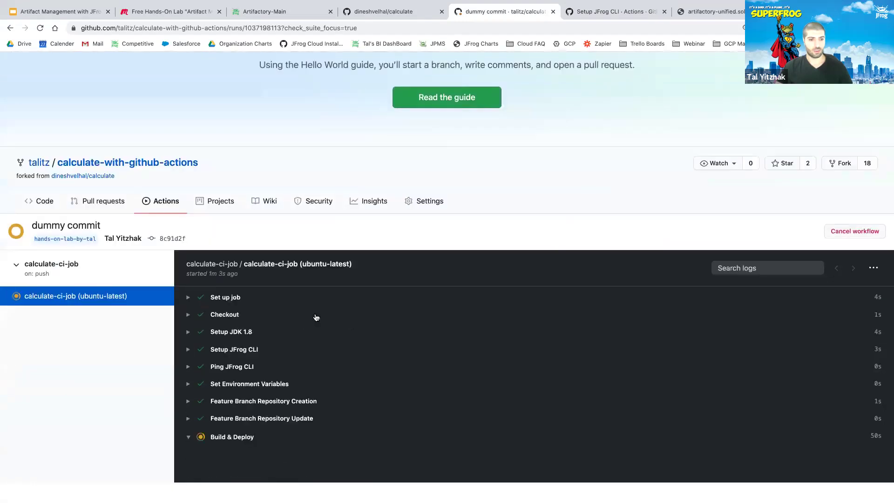
left_click(189, 312)
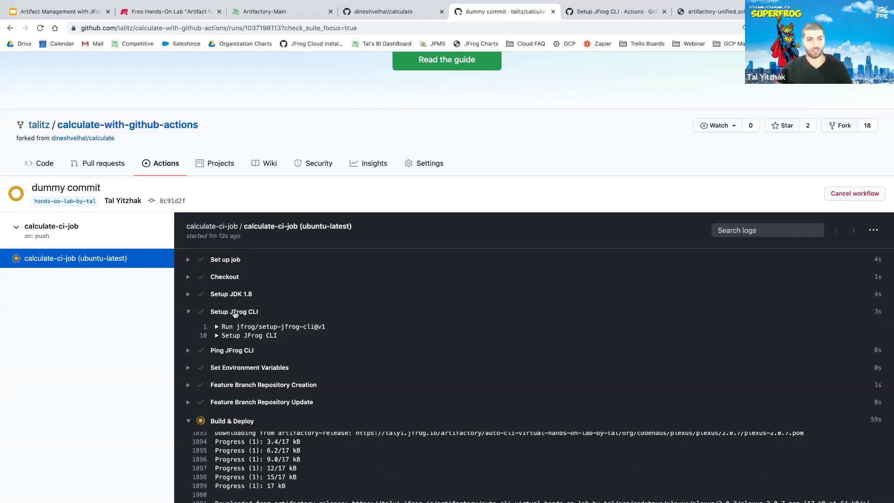
left_click(188, 350)
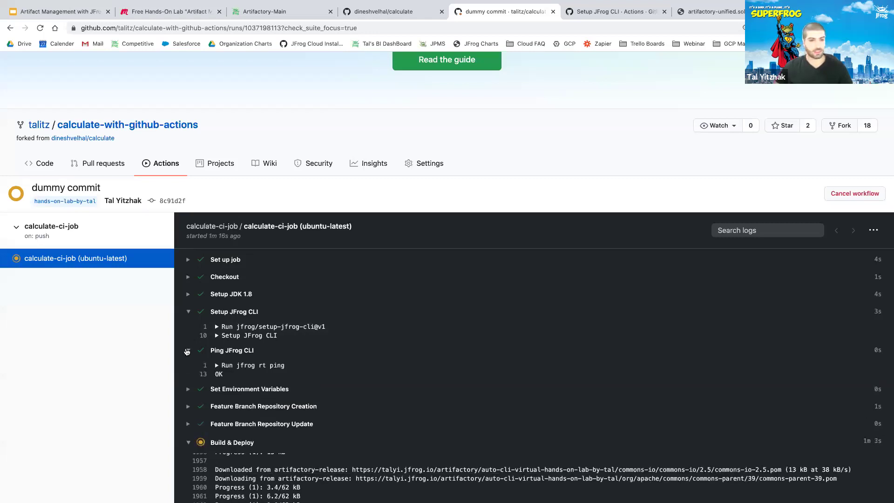
left_click(223, 365)
scroll(226, 353, "down", 2)
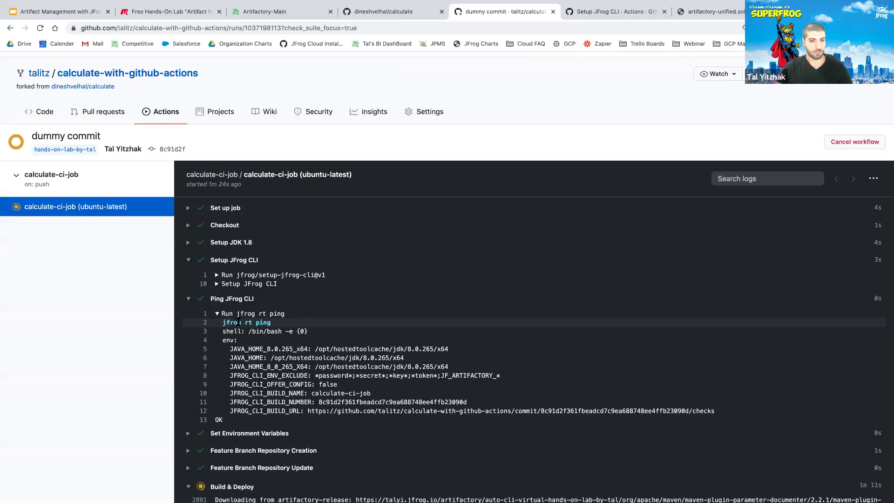
Examine the running Build & Deploy log and the job steps listed after it.
scroll(248, 280, "down", 5)
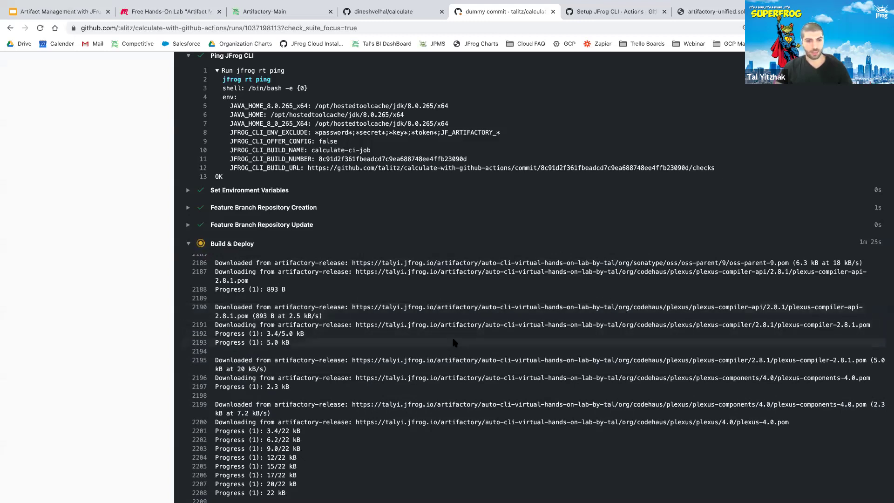
scroll(452, 336, "down", 7)
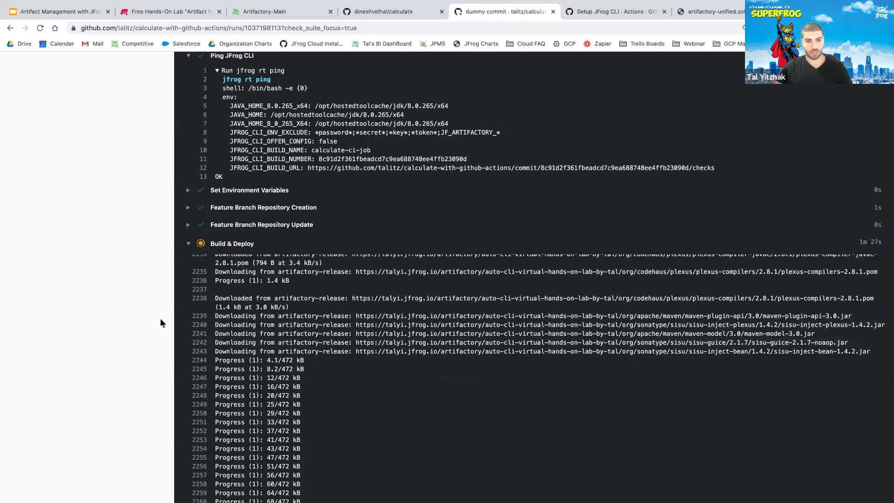
scroll(160, 317, "down", 3)
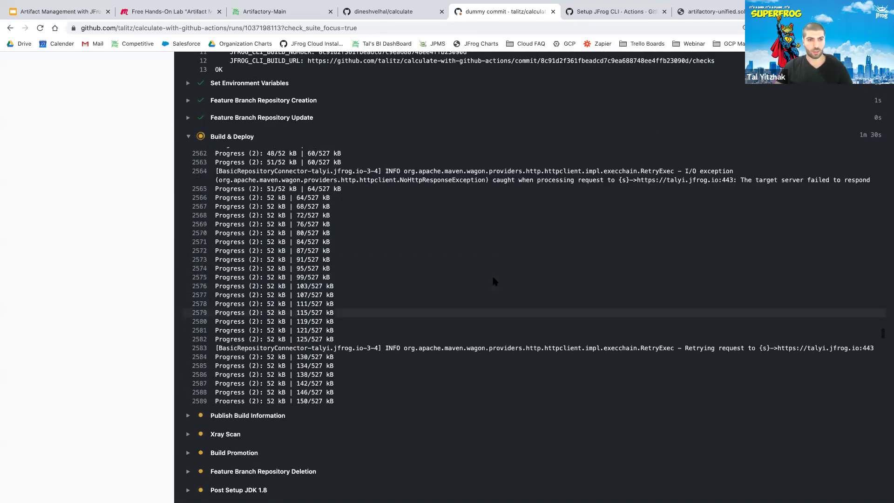
Go back to the calculate-with-github-actions repository and open main.yml from its .github/workflows folder.
scroll(108, 190, "up", 10)
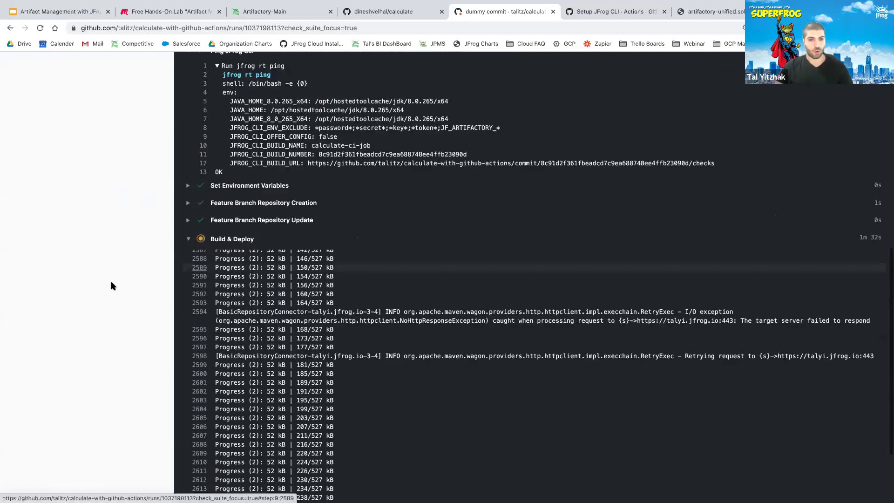
scroll(112, 286, "up", 2)
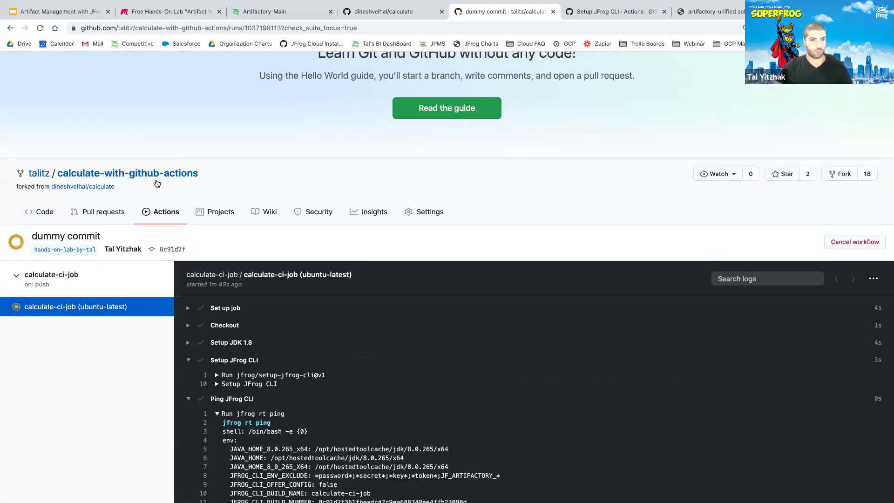
left_click(167, 174)
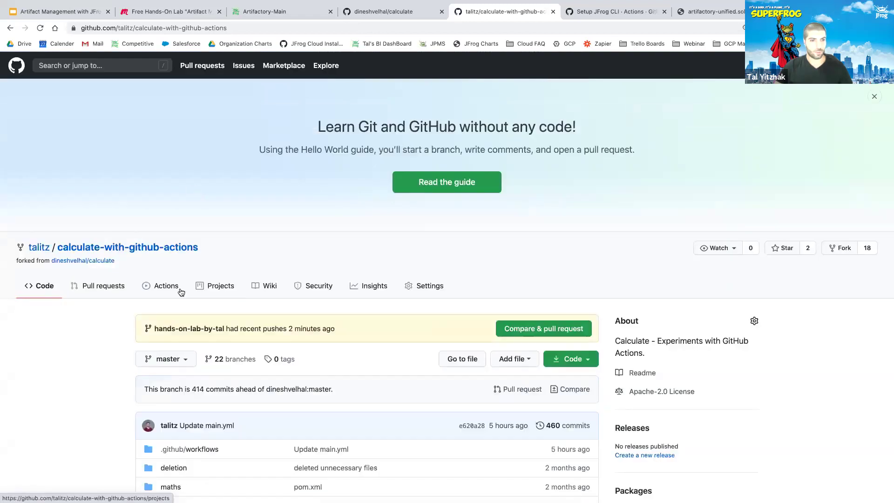
scroll(106, 349, "down", 1)
scroll(106, 349, "down", 3)
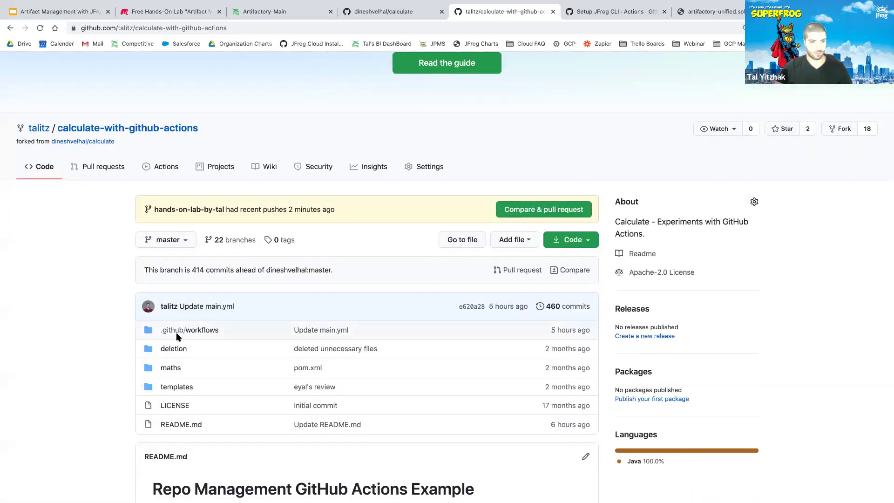
left_click(187, 332)
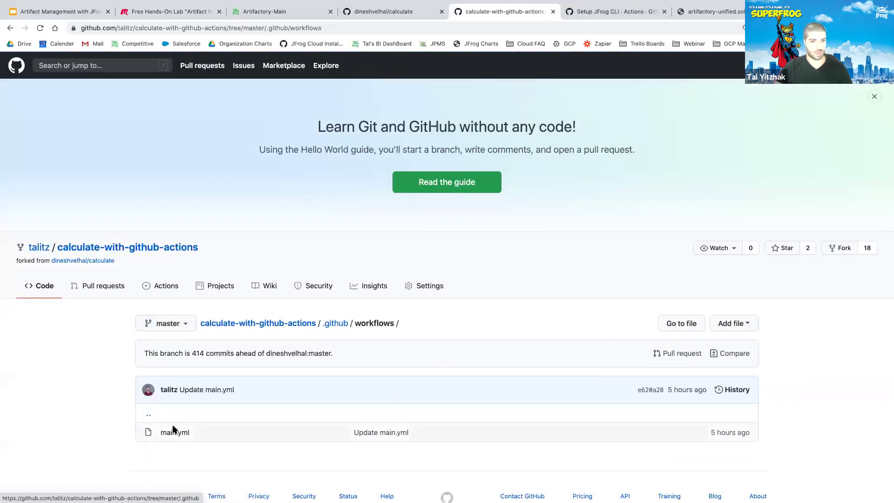
left_click(183, 433)
scroll(182, 431, "down", 10)
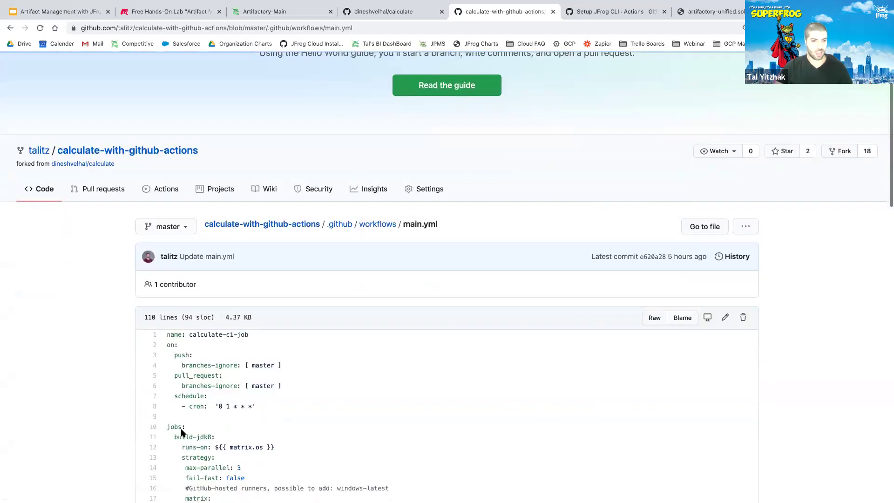
Highlight the Setup JFrog CLI definition and then the Ping JFrog CLI definition in the workflow file.
scroll(182, 430, "down", 2)
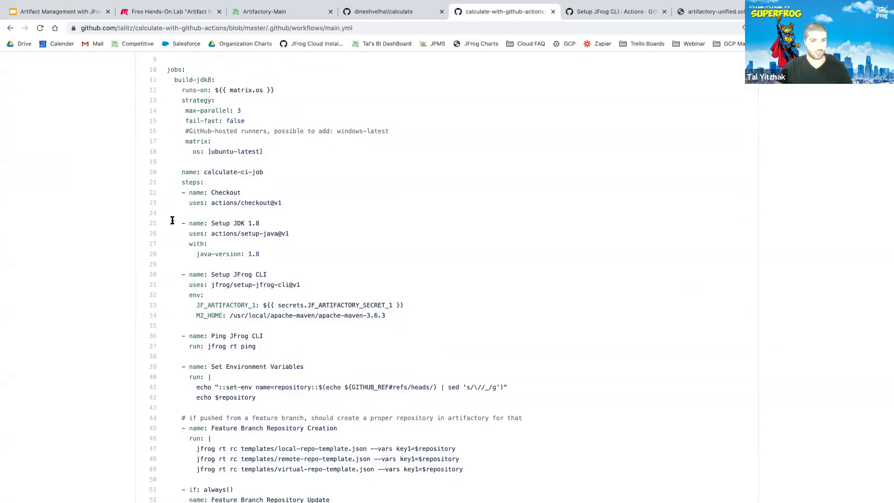
scroll(166, 274, "down", 2)
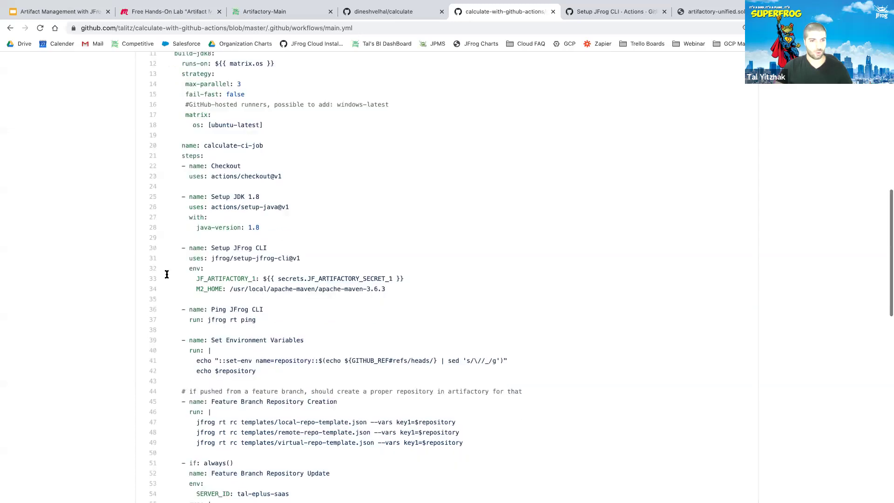
left_click_drag(167, 238, 411, 276)
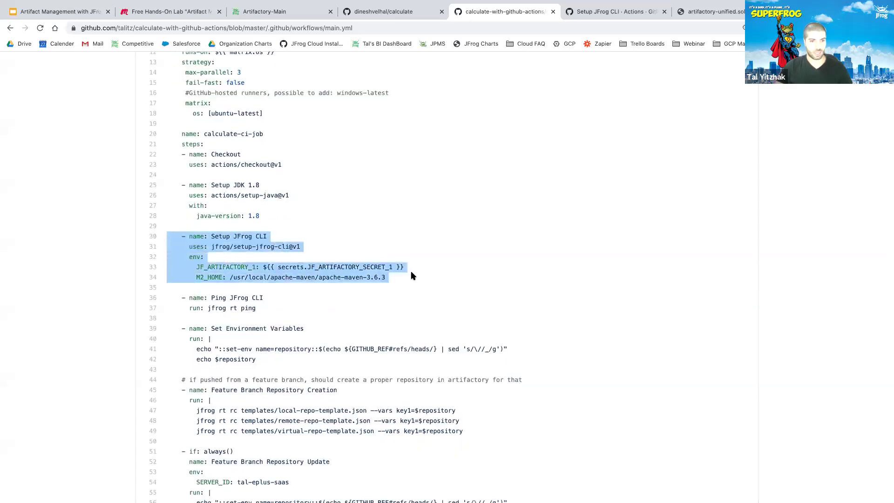
left_click_drag(170, 300, 287, 309)
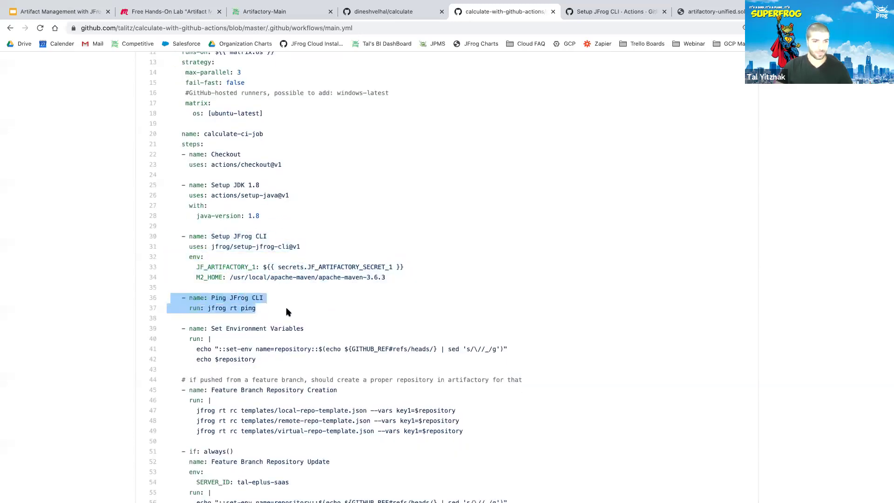
Find the Build & Deploy step in main.yml and highlight "cd maths" in its run command.
scroll(246, 289, "down", 5)
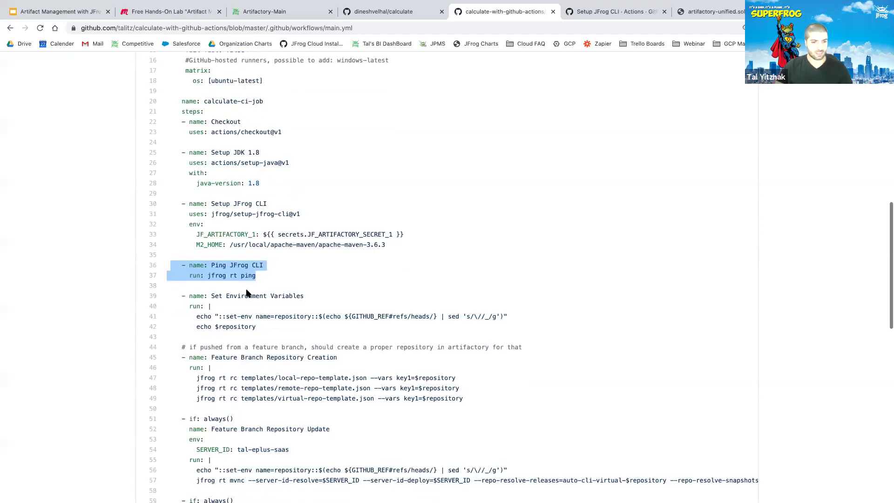
scroll(247, 293, "down", 4)
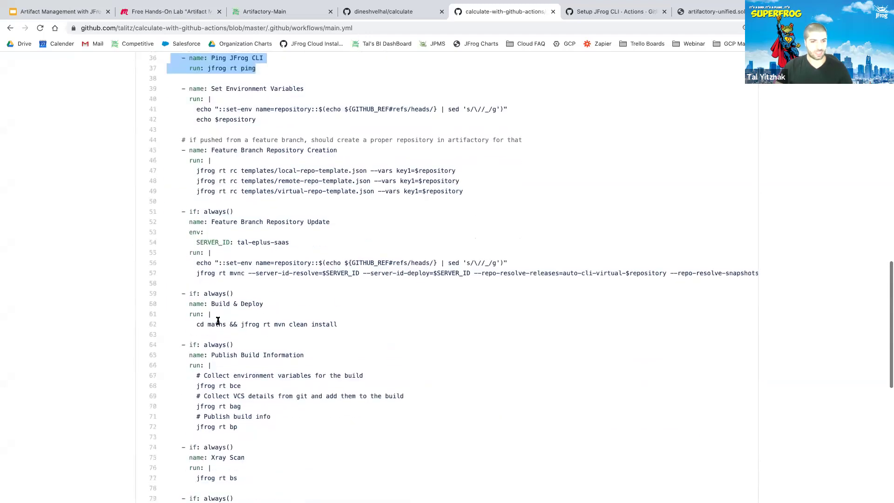
left_click_drag(195, 324, 226, 325)
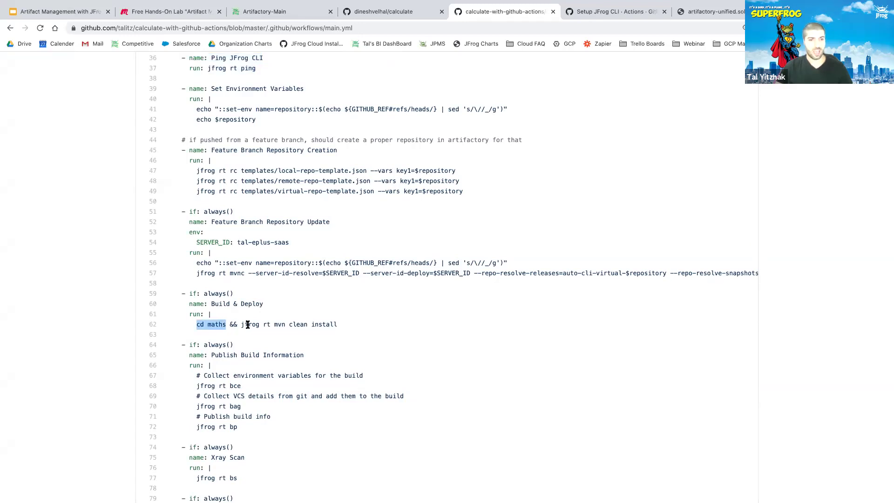
Highlight "jfrog rt mvn clean install" in the Build & Deploy step and view the workflow steps that follow it.
left_click_drag(240, 324, 344, 325)
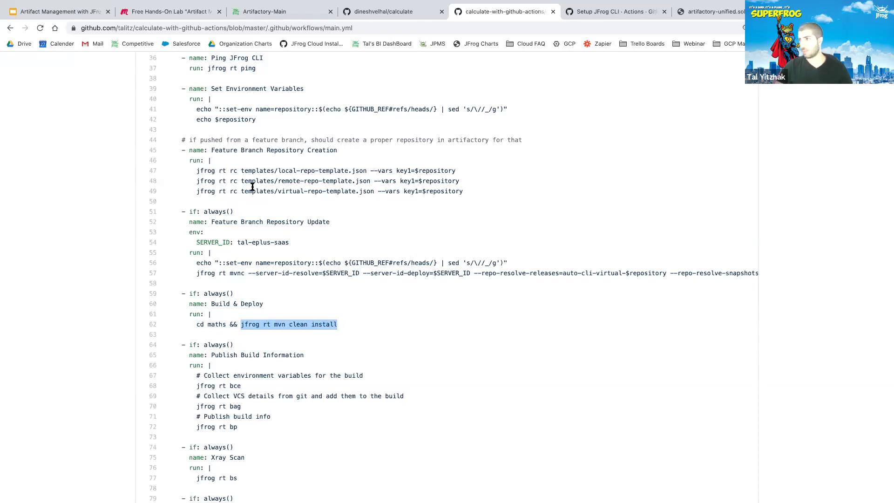
scroll(249, 336, "down", 2)
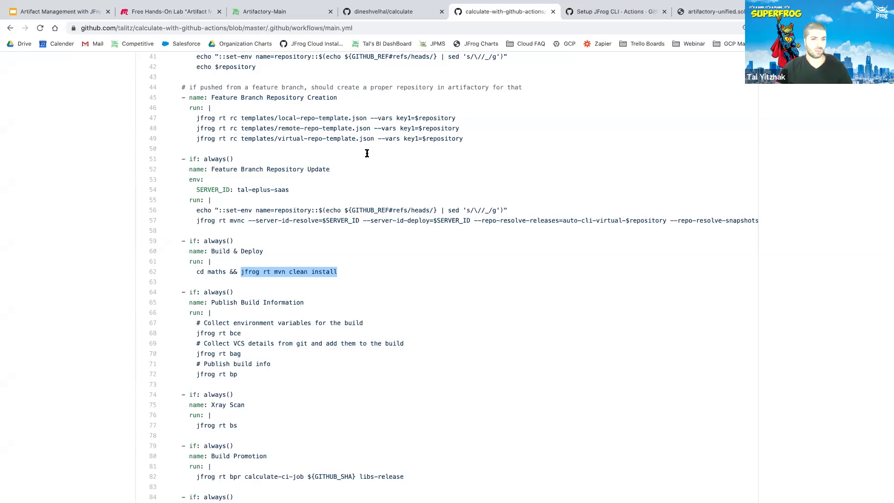
scroll(331, 227, "down", 2)
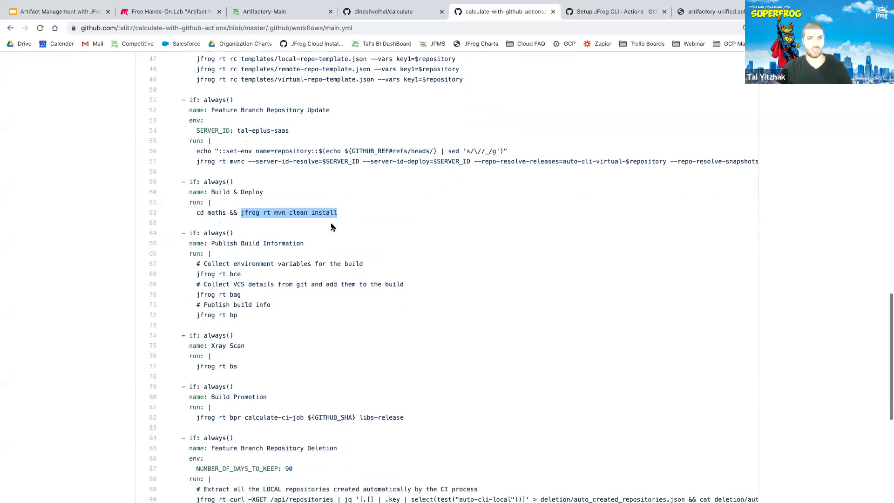
Open the "dummy commit" run of calculate-ci-job from the calculate-with-github-actions repository's workflow runs.
left_click(385, 13)
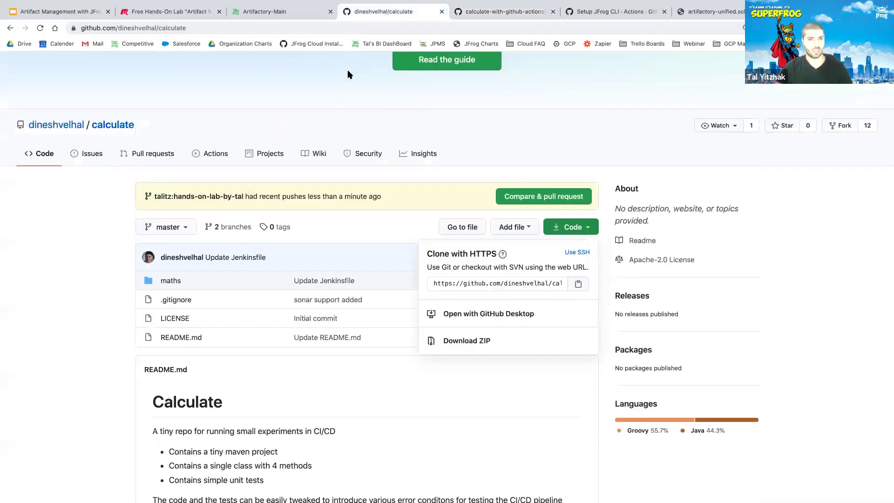
left_click(483, 11)
scroll(230, 162, "up", 15)
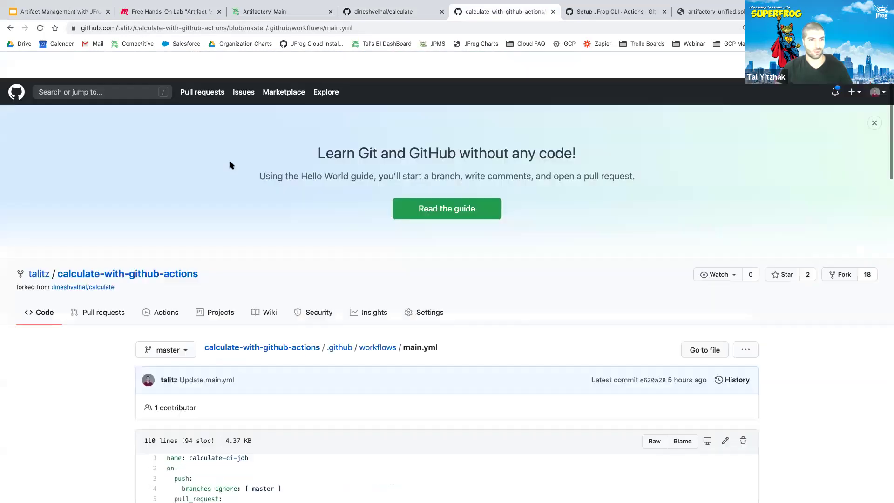
left_click(163, 289)
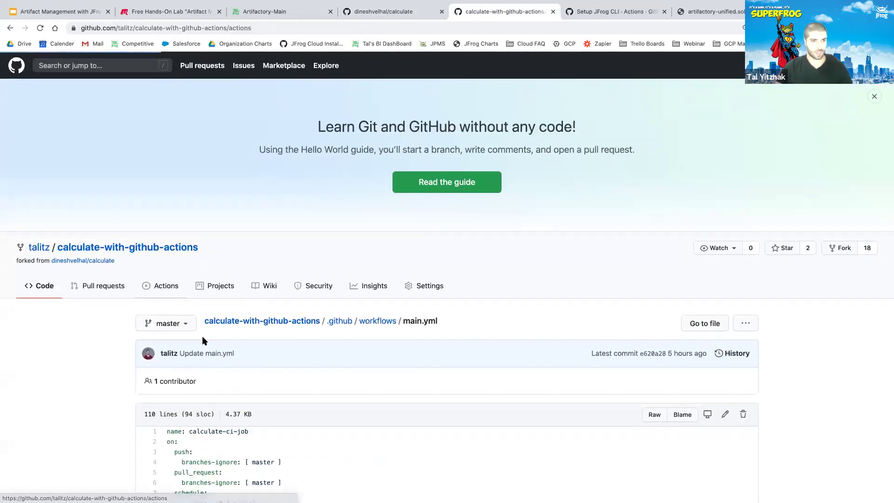
scroll(242, 387, "down", 1)
scroll(242, 386, "down", 2)
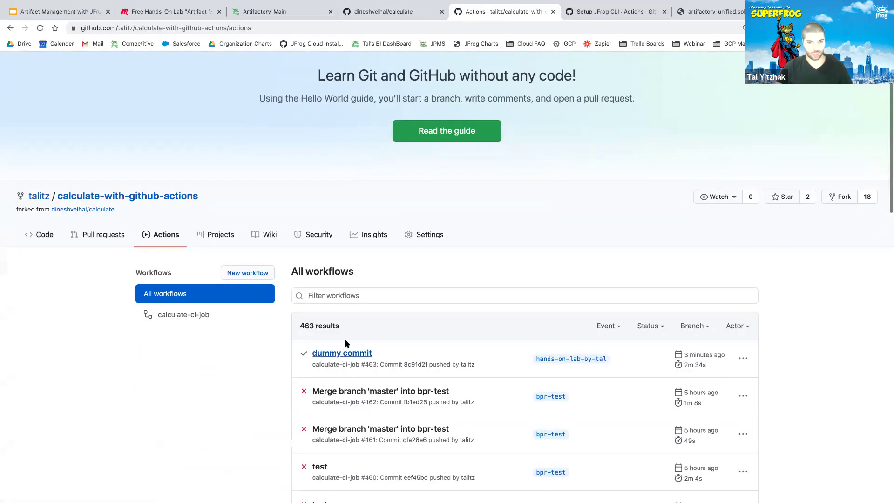
left_click(337, 354)
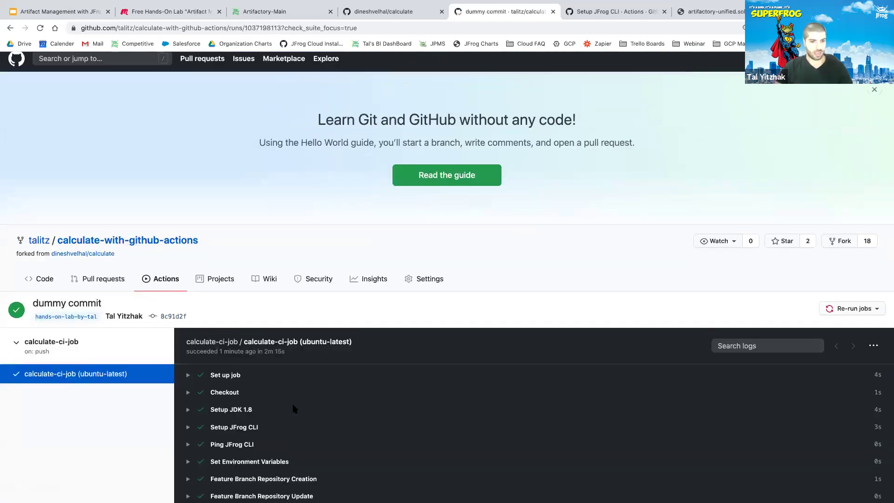
Expand the Build & Deploy log, go to its end and highlight the deployment URL of maths-app-4.500.jar.
scroll(280, 405, "down", 3)
left_click(190, 404)
scroll(155, 397, "down", 1)
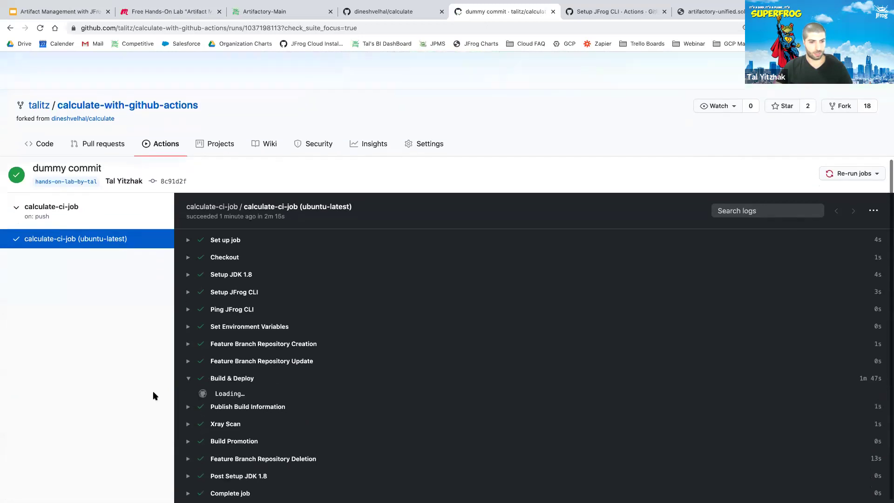
scroll(345, 285, "down", 20)
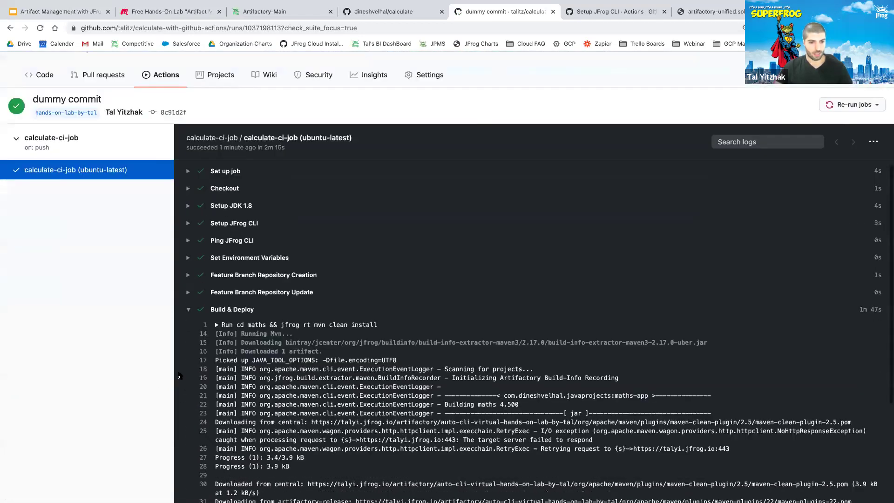
scroll(345, 285, "down", 10)
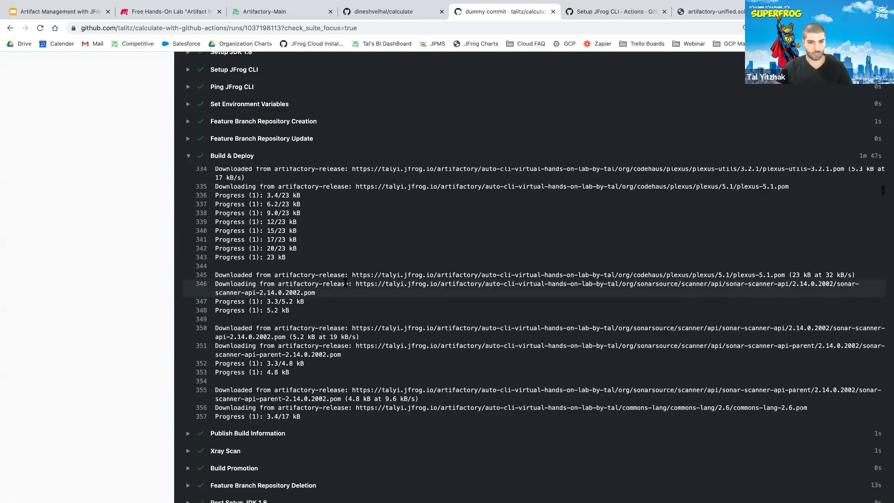
scroll(345, 284, "down", 20)
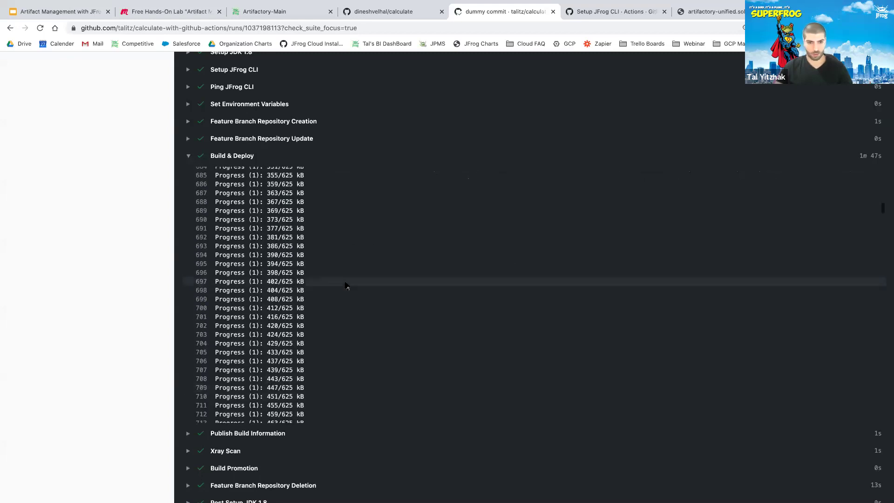
scroll(345, 285, "down", 20)
scroll(381, 378, "down", 20)
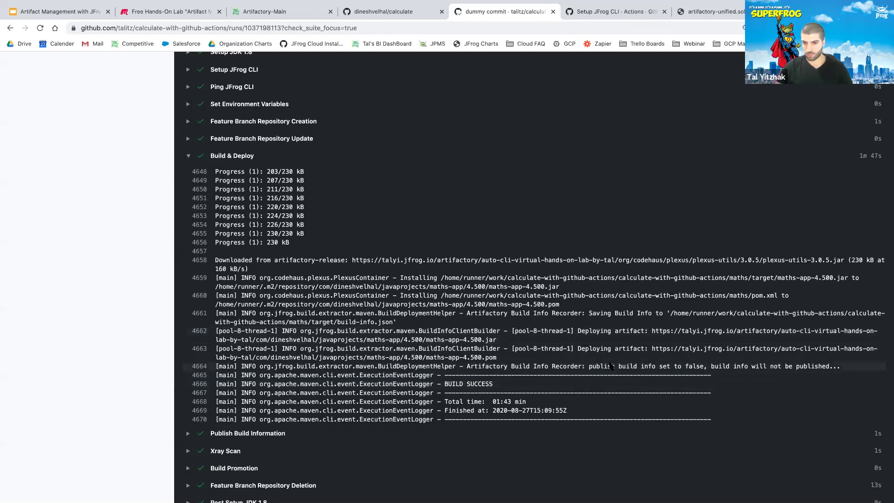
scroll(605, 336, "down", 2)
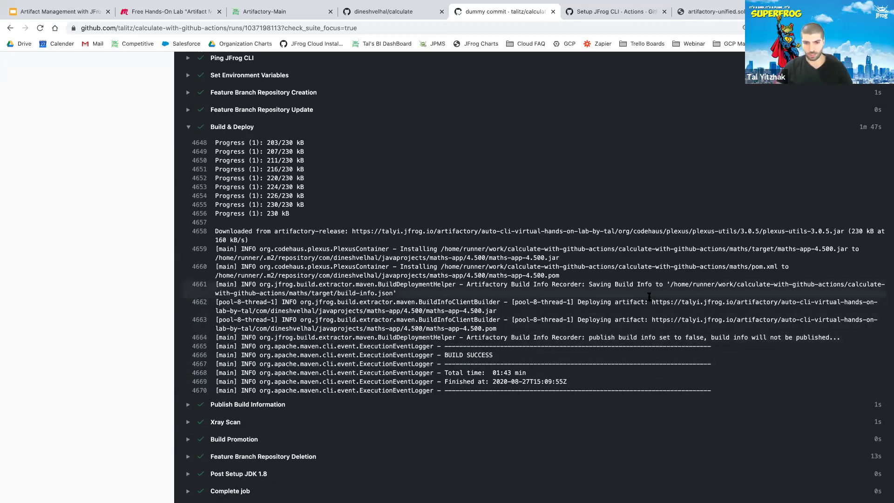
left_click_drag(652, 302, 609, 309)
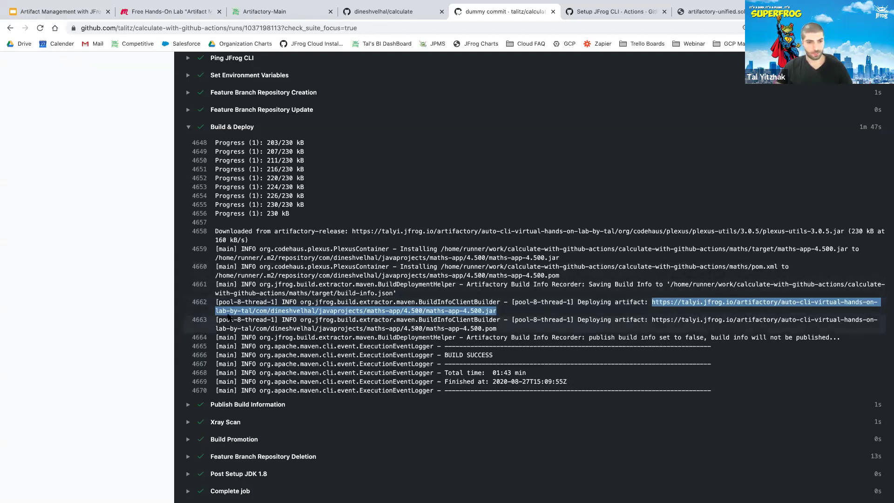
Expand the Publish Build Information log, copy the Artifactory build info URL and open it in a new browser tab.
left_click(189, 404)
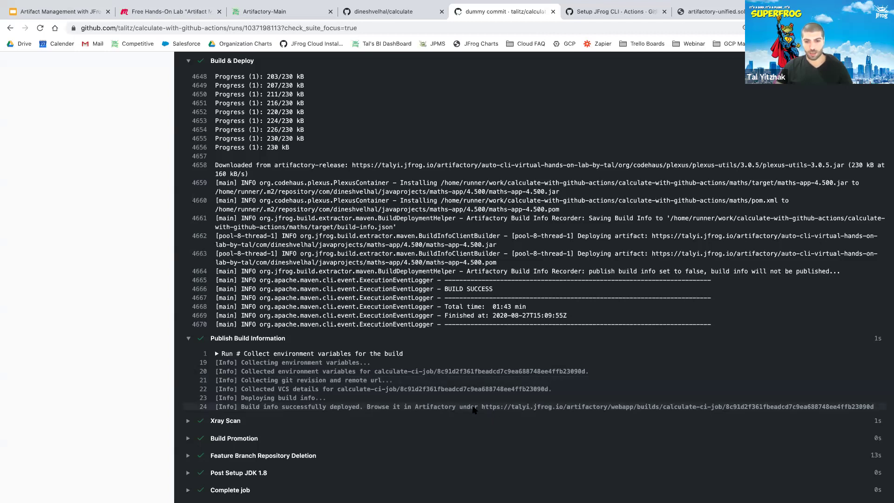
left_click_drag(482, 407, 874, 407)
key("super+c")
key("super+t")
key("super+v")
key("Return")
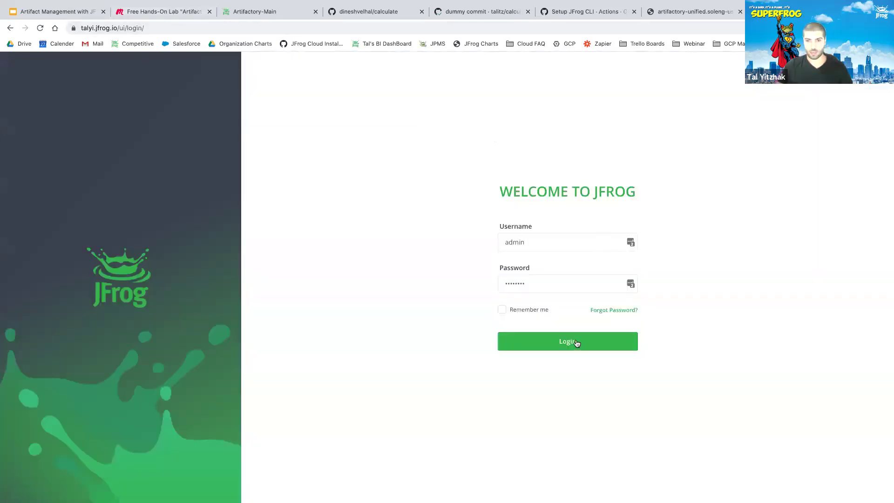
Log in to the JFrog Platform with the prefilled credentials and load the copied calculate-ci-job build info URL.
left_click(577, 343)
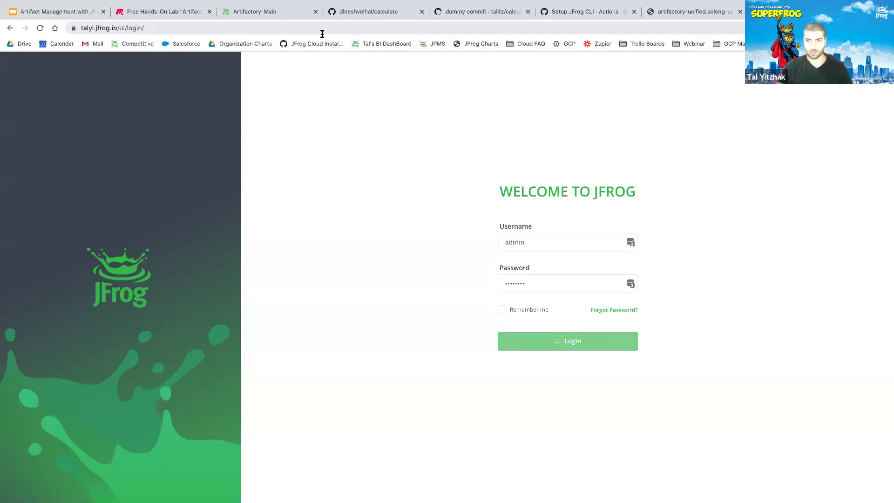
left_click(321, 33)
key("super+v")
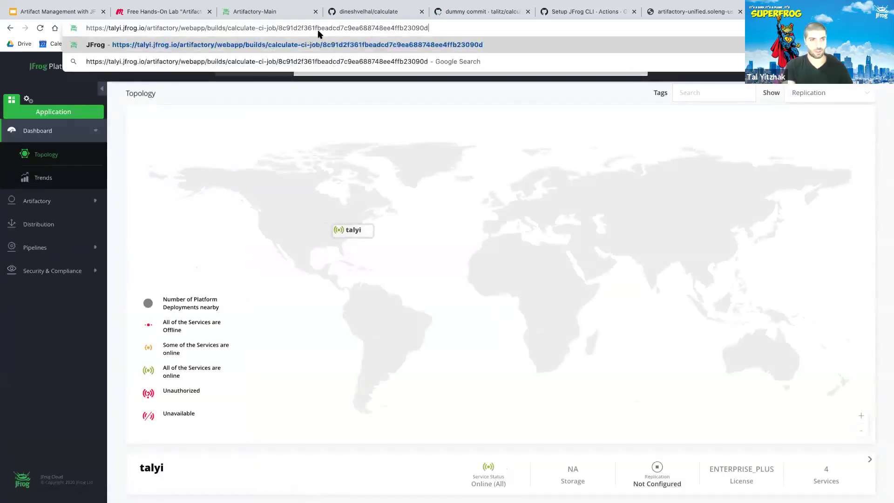
key("Return")
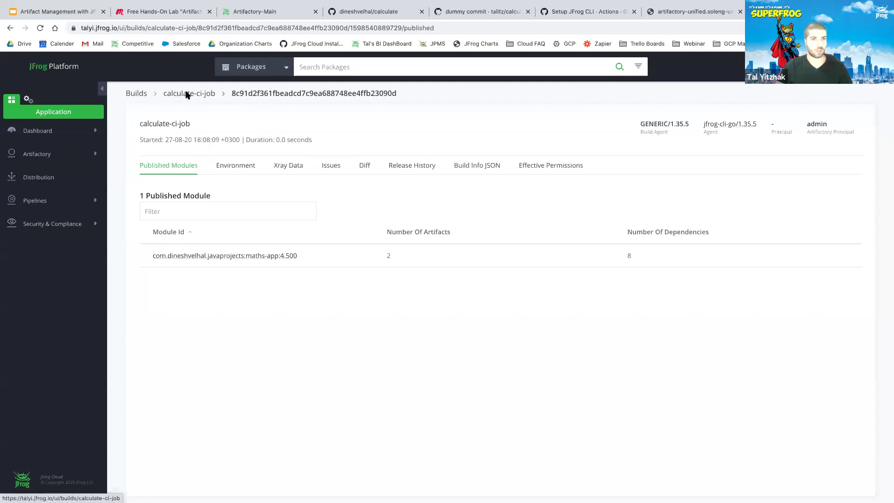
View the artifacts of the published maths-app:4.500 module, and page through the build's environment variables to the first GITHUB entries.
left_click(44, 157)
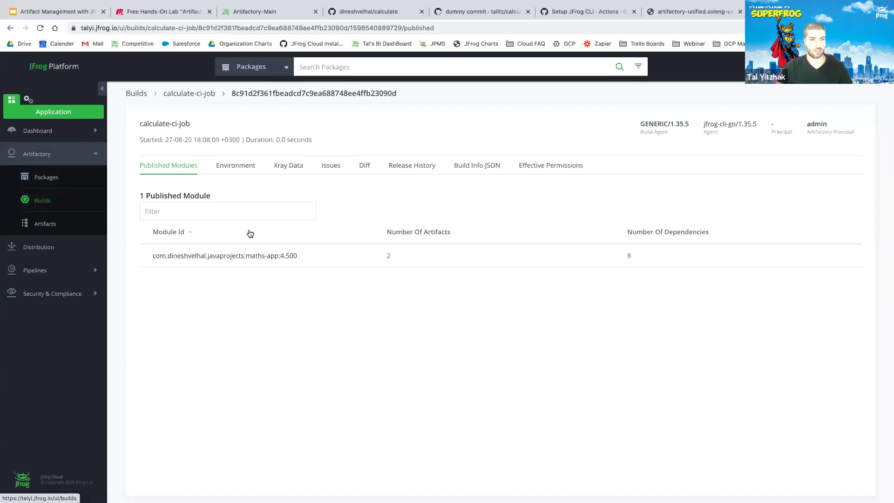
left_click(248, 255)
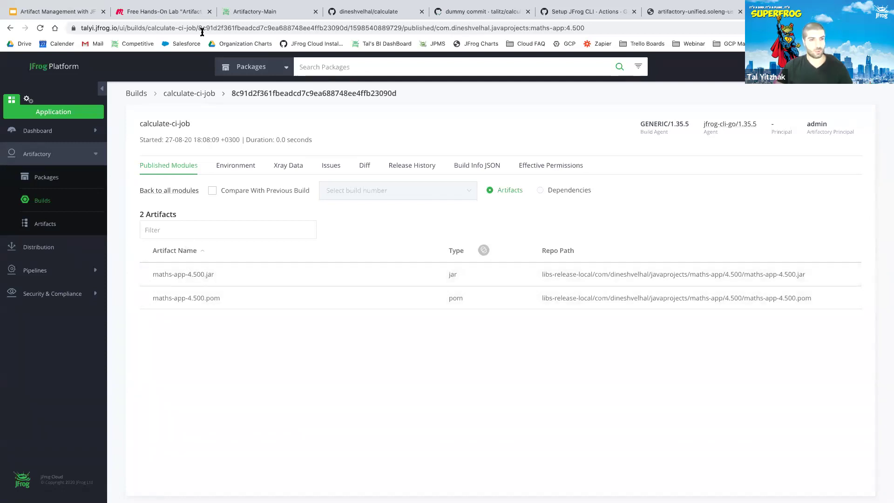
left_click(234, 166)
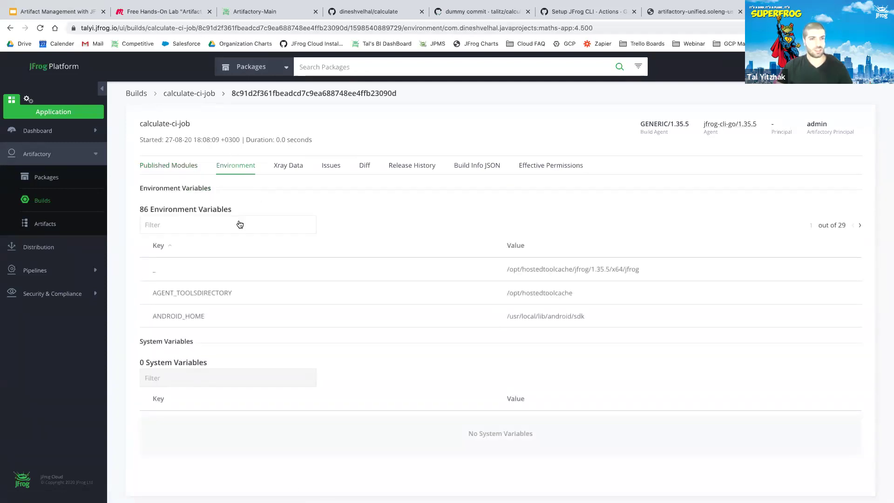
left_click(860, 226)
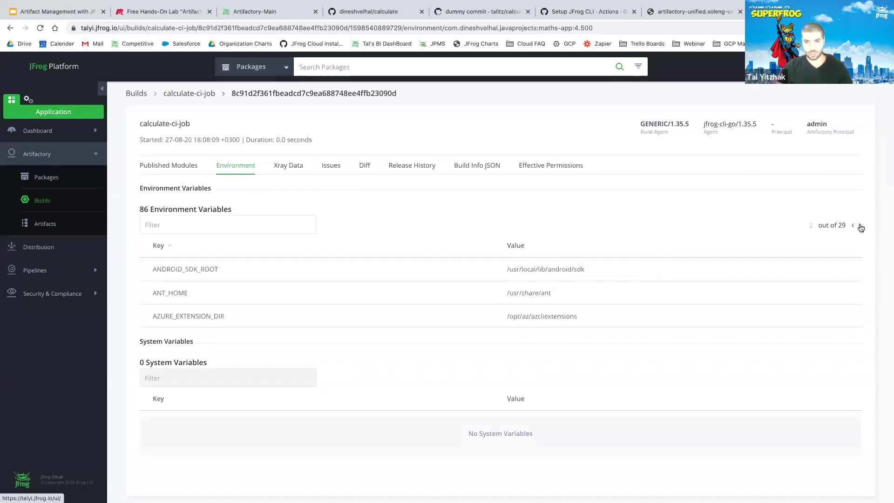
left_click(860, 226)
left_click(860, 226)
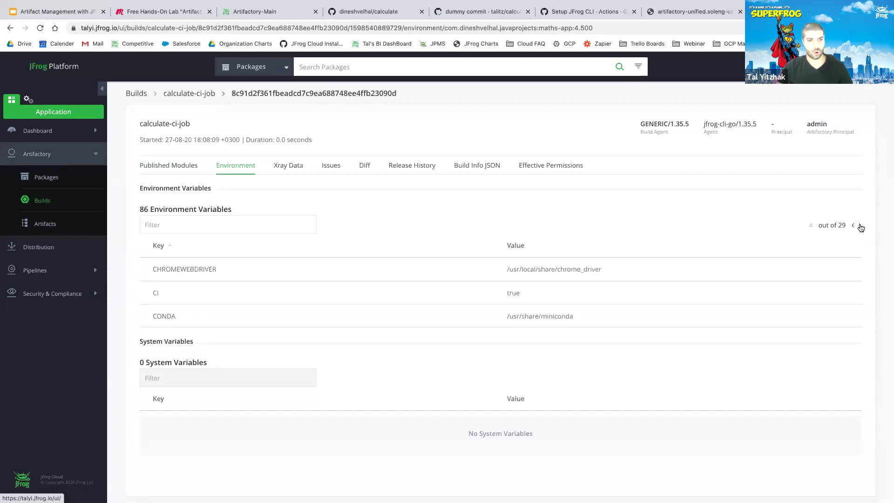
left_click(860, 227)
left_click(861, 226)
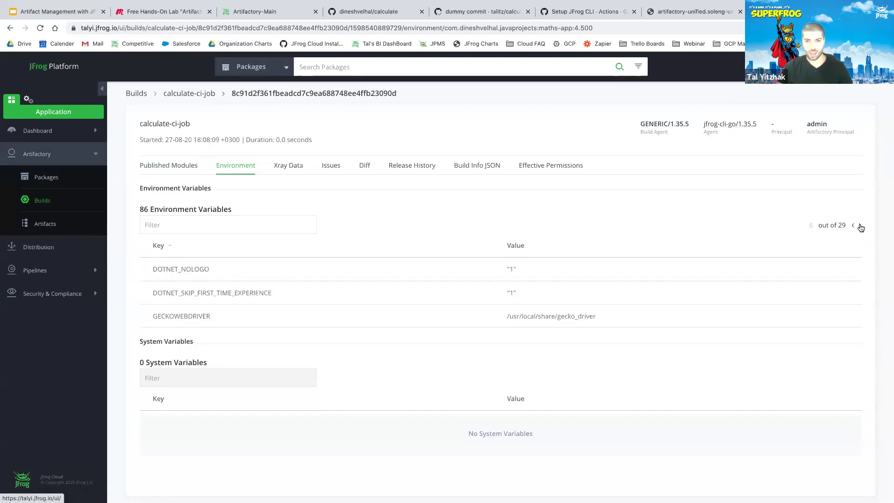
left_click(861, 226)
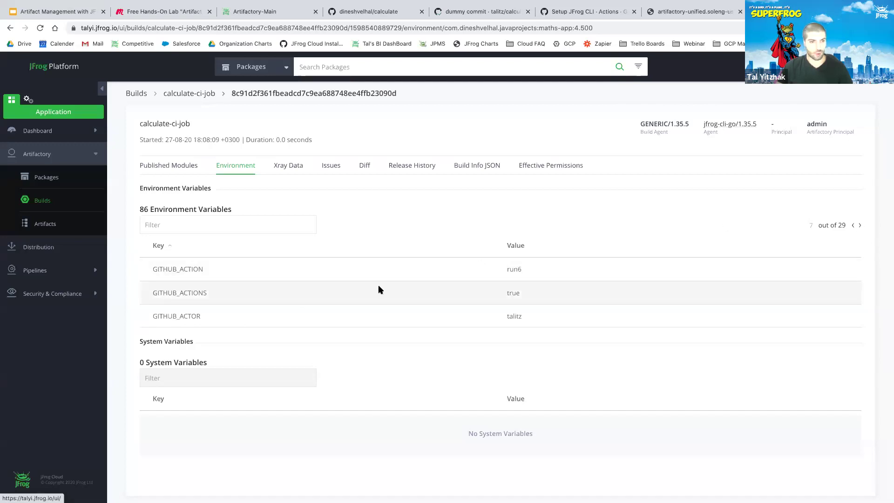
Diff the build's dependencies against calculate-ci-job build fb1ed25b7f79b29cb57023f8379bc61d1bb9e94c.
left_click(365, 165)
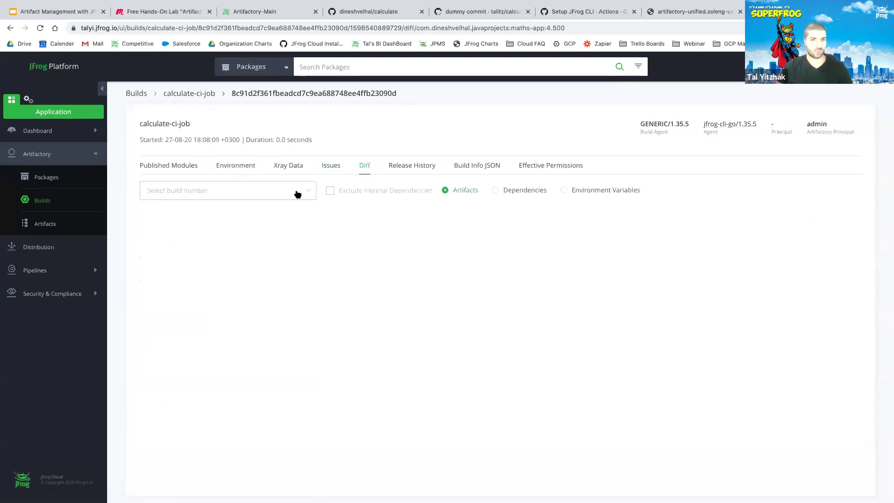
left_click(299, 195)
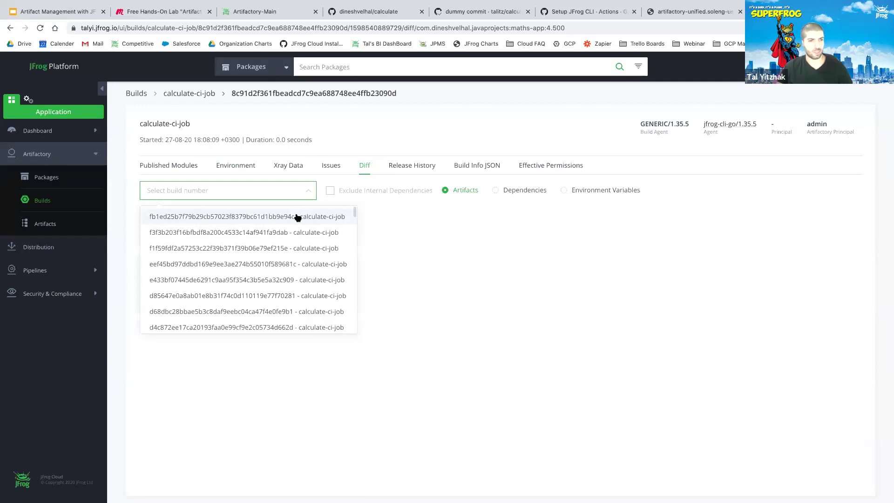
left_click(227, 233)
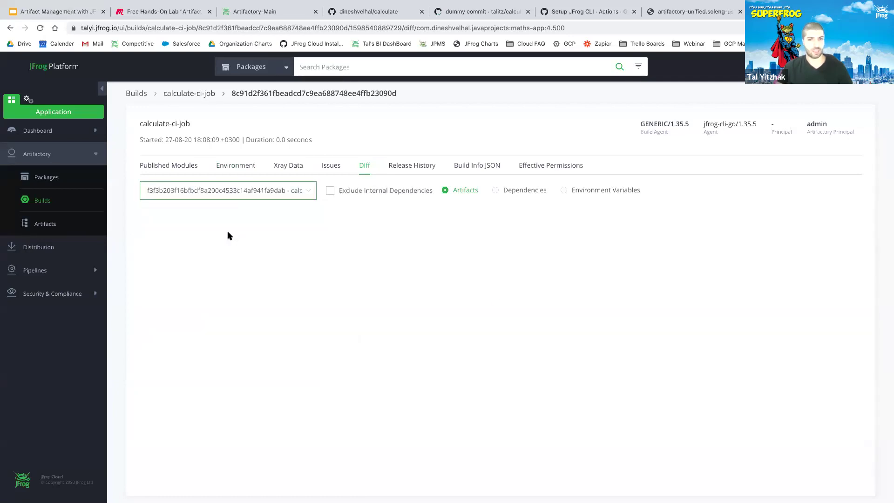
left_click(503, 193)
left_click(256, 196)
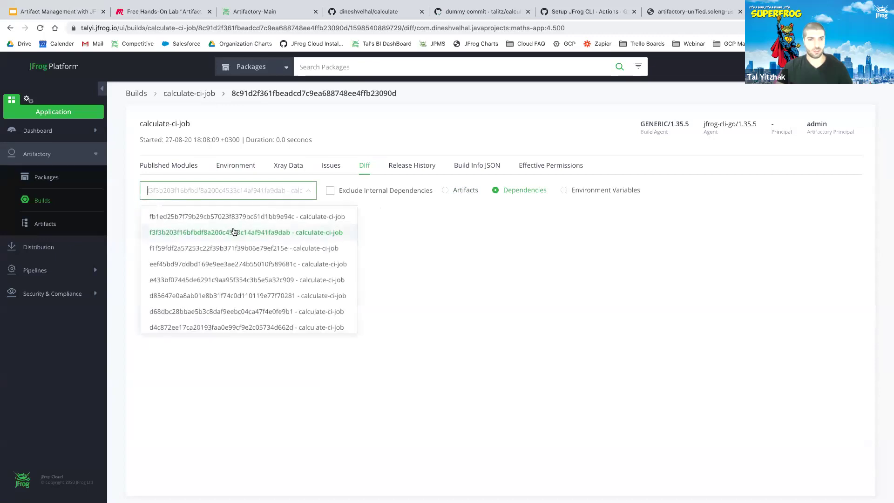
left_click(242, 217)
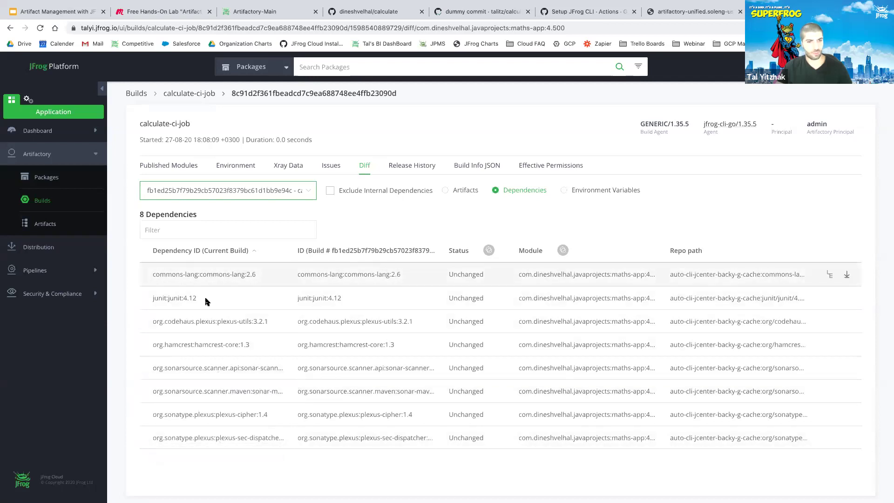
Switch the build diff to environment variables and page forward to the GITHUB_REF and GITHUB_RUN_ID entries.
left_click(586, 189)
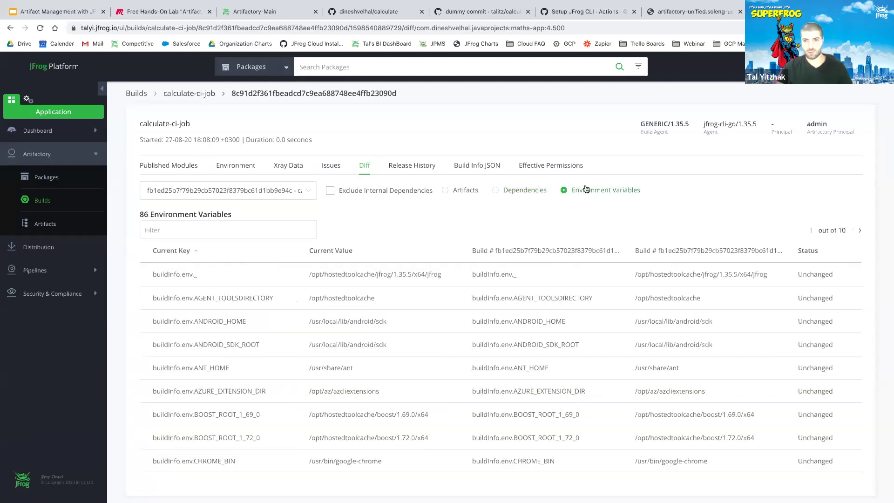
left_click(860, 230)
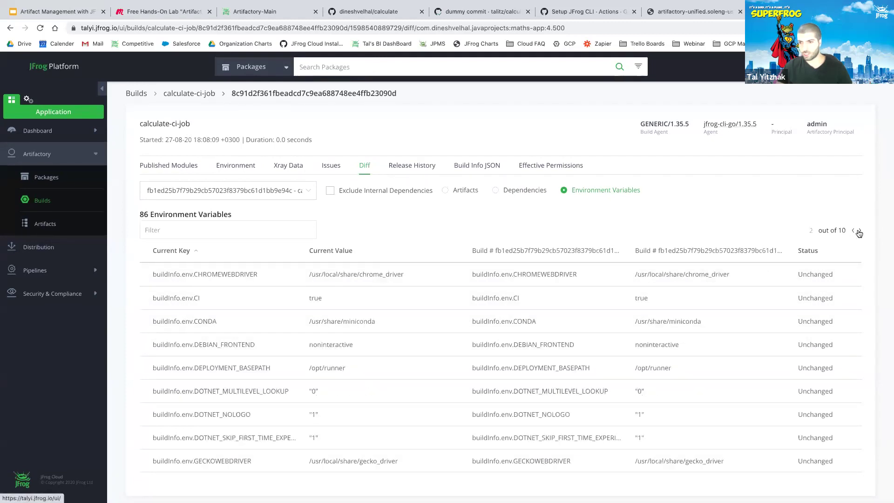
left_click(860, 230)
left_click(860, 230)
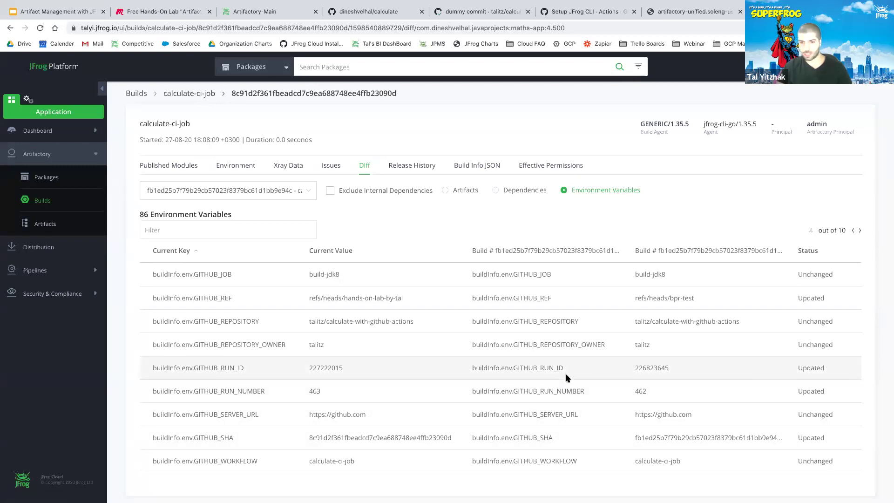
left_click_drag(512, 371, 544, 389)
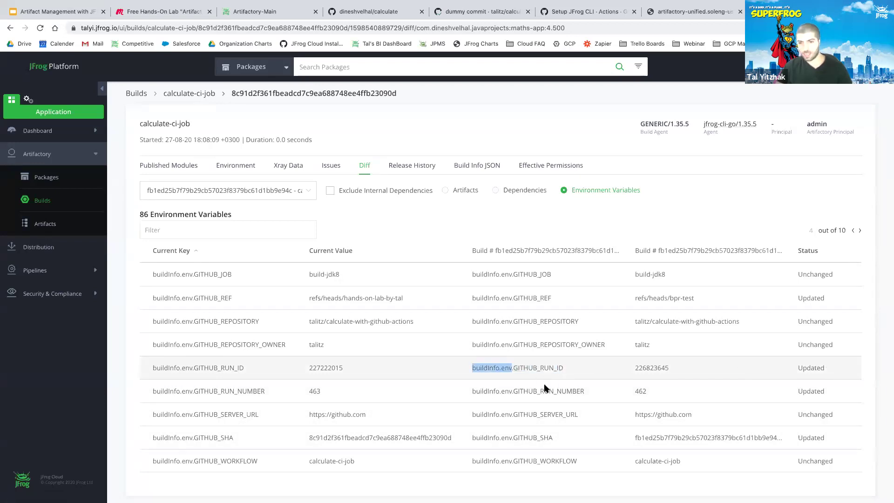
left_click(532, 393)
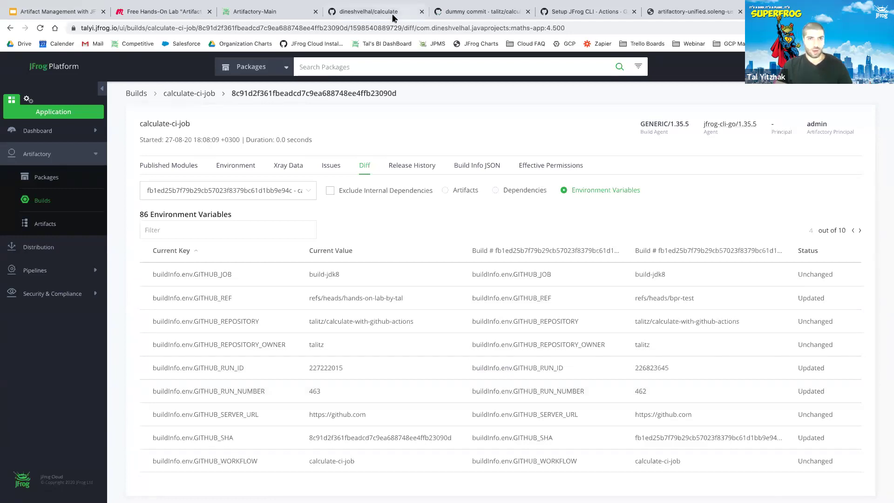
Switch to the dummy commit workflow run on GitHub and examine the Xray Scan log's summary, alerts and licenses.
left_click(470, 13)
scroll(281, 315, "up", 1)
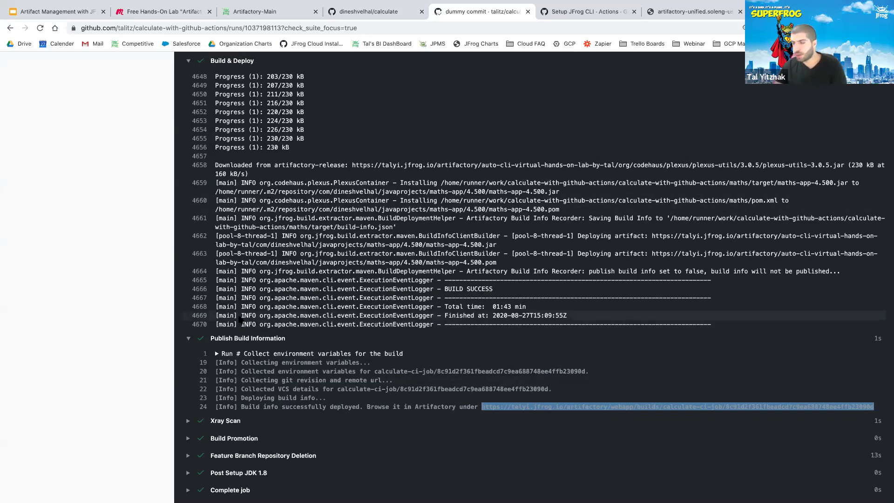
left_click(189, 421)
scroll(154, 437, "down", 3)
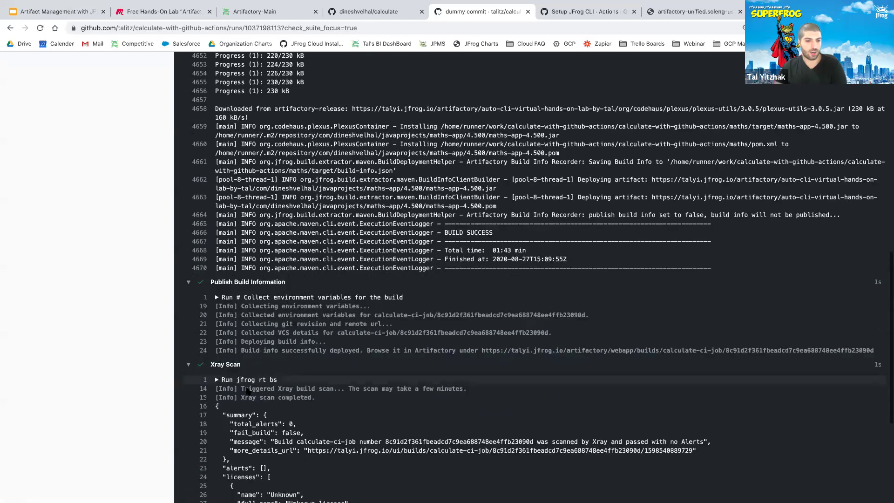
scroll(164, 371, "down", 5)
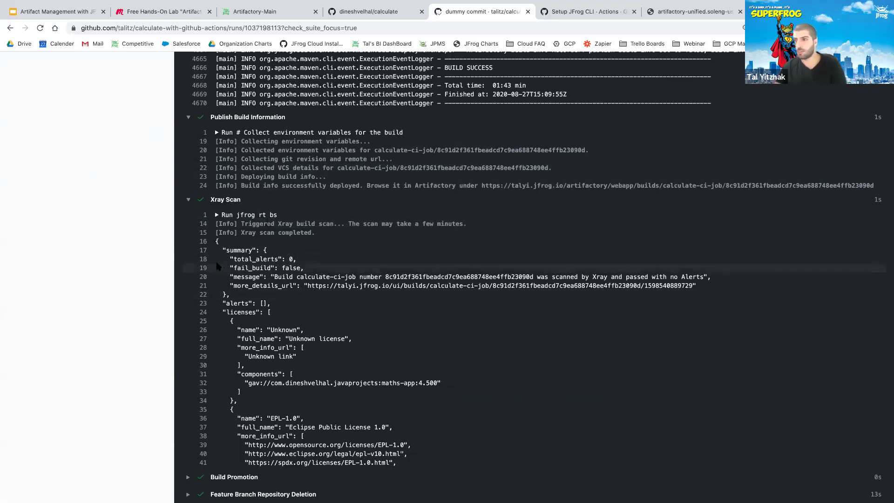
scroll(208, 247, "down", 3)
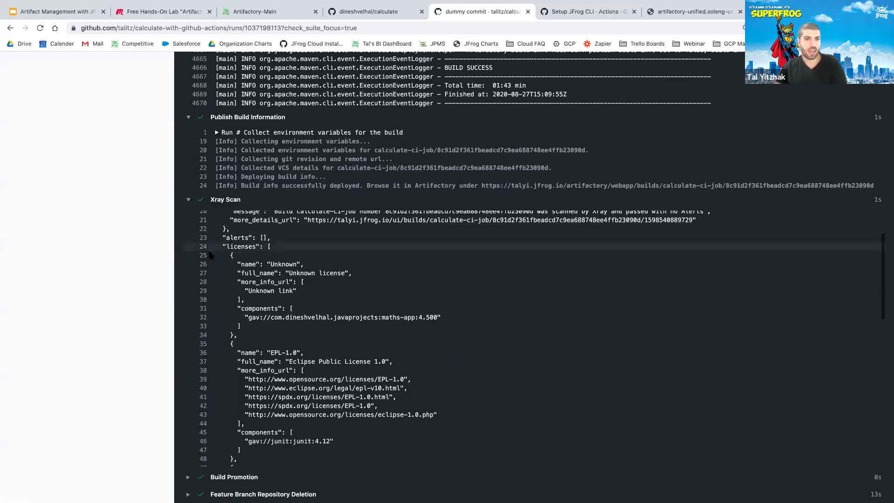
scroll(159, 226, "down", 2)
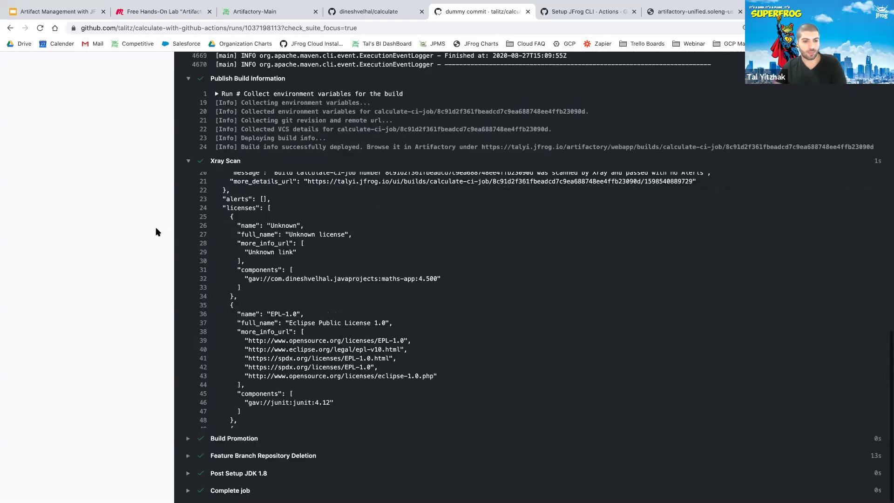
Expand the Build Promotion log and its jfrog rt bpr command details, highlighting libs-release as the promotion's target repository.
left_click(189, 438)
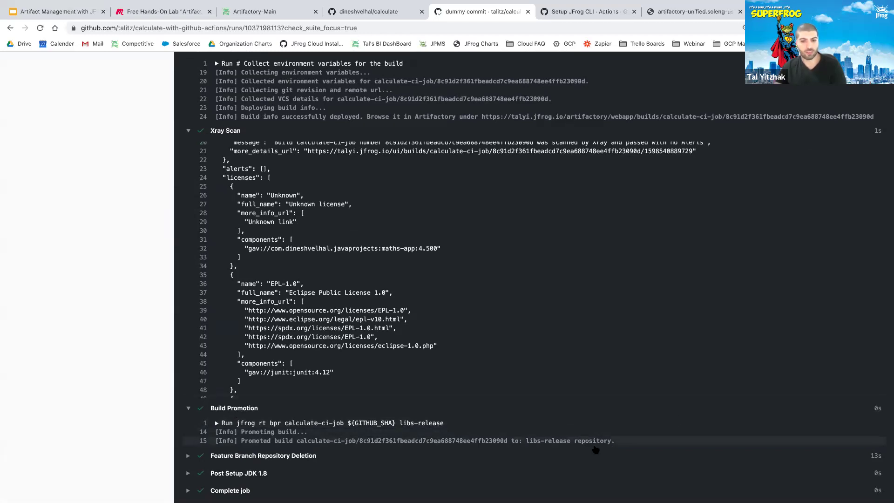
left_click(217, 424)
scroll(233, 405, "down", 2)
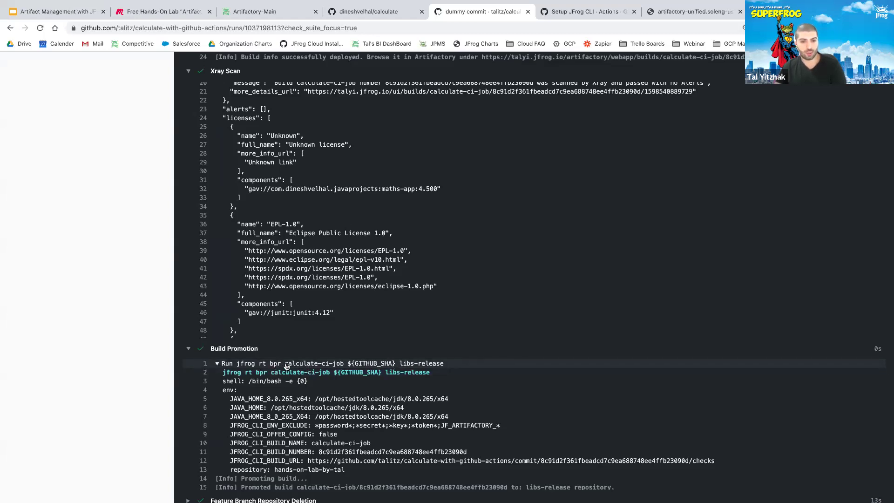
left_click_drag(399, 364, 448, 365)
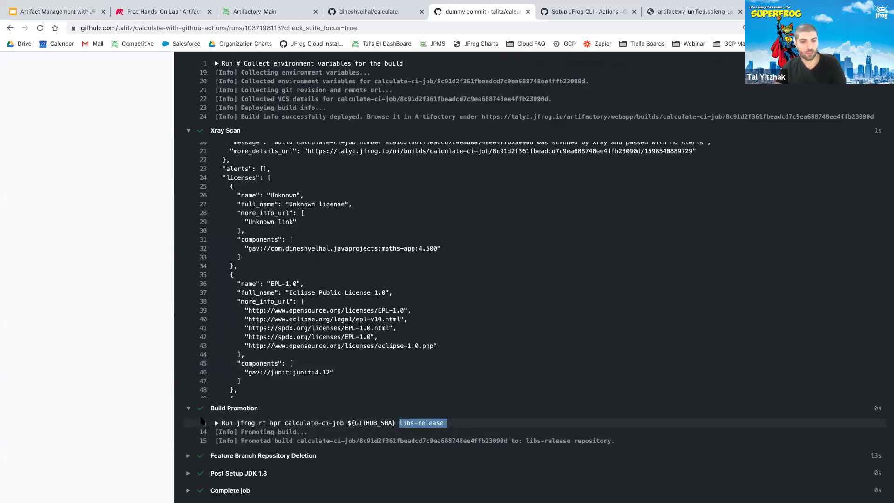
left_click(217, 423)
scroll(119, 419, "down", 3)
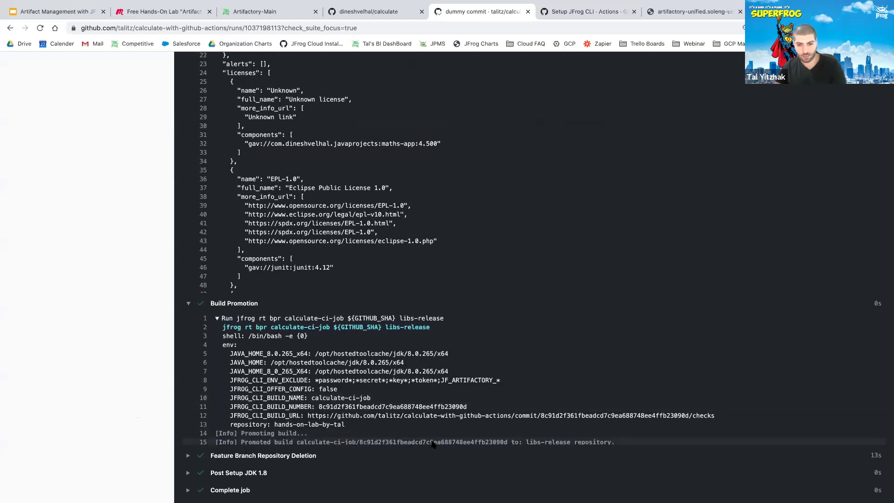
left_click_drag(529, 444, 567, 444)
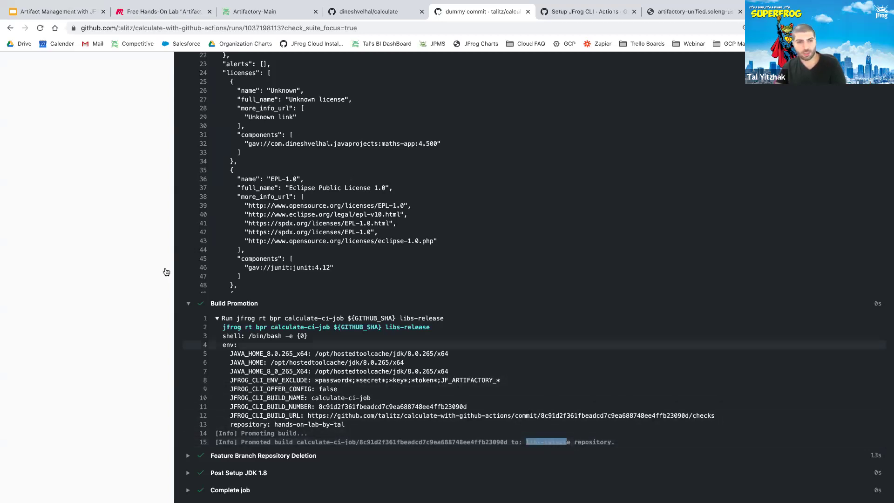
scroll(163, 217, "up", 3)
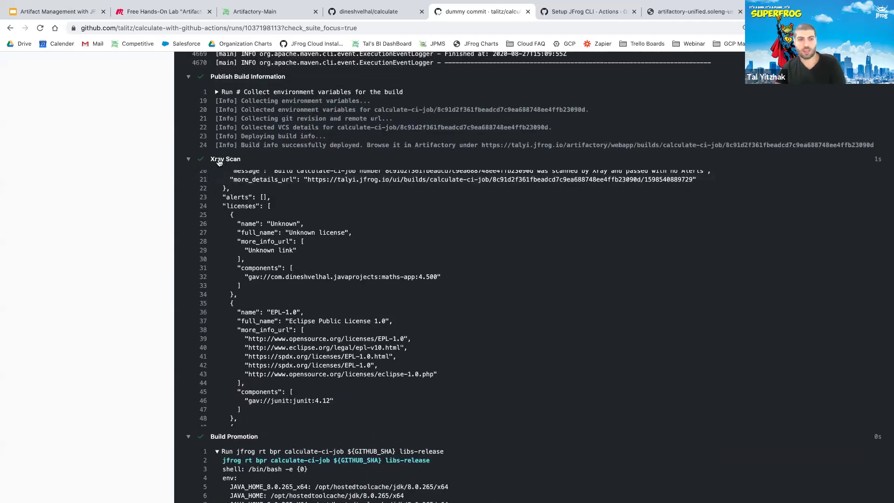
scroll(215, 156, "down", 3)
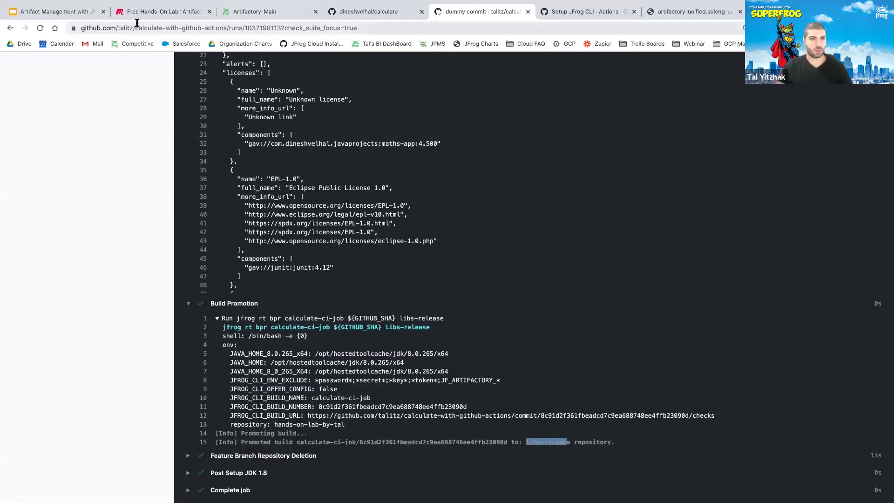
Switch to the Artifact Management deck in Google Slides and start presenting from slide 29, Security & Permissions.
left_click(70, 11)
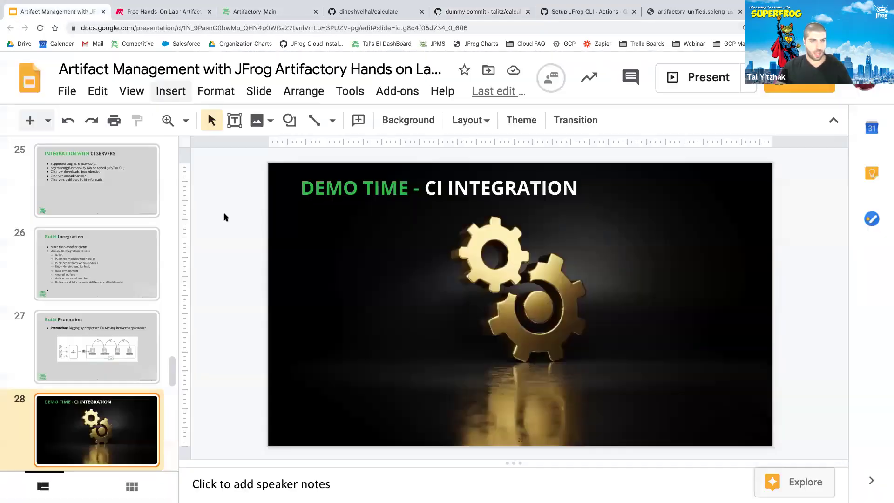
scroll(120, 359, "down", 2)
scroll(120, 359, "down", 3)
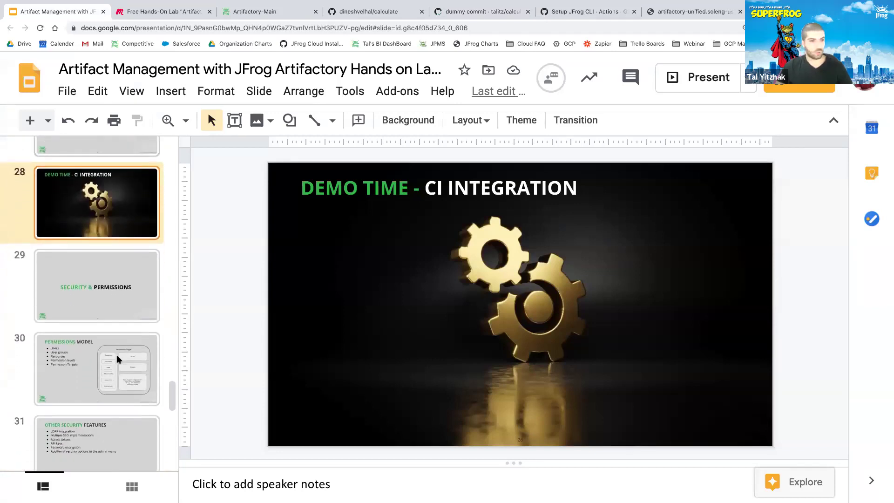
left_click(122, 250)
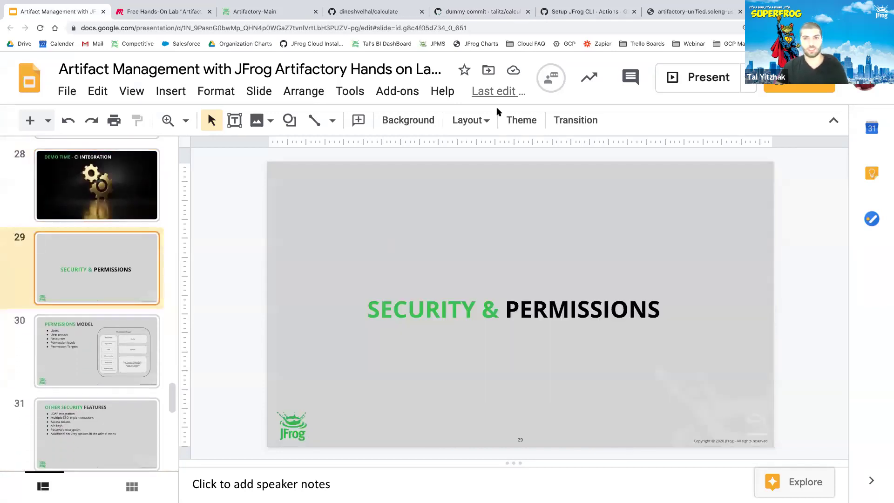
left_click(700, 87)
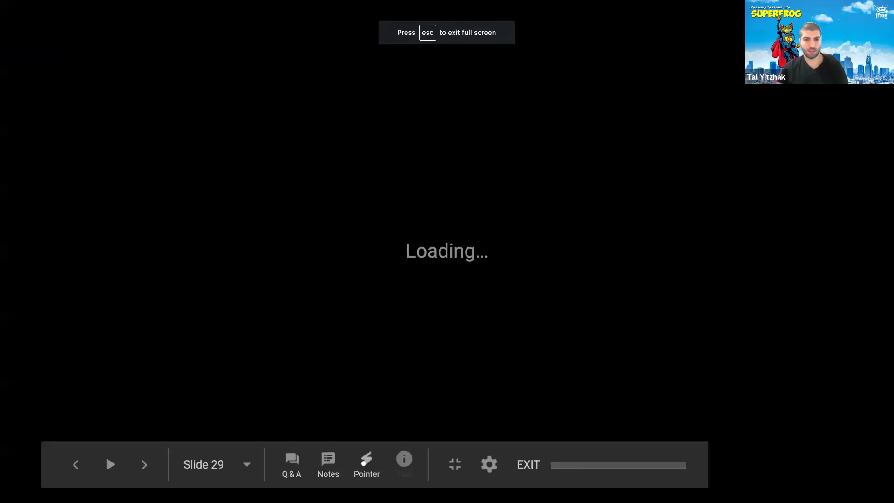